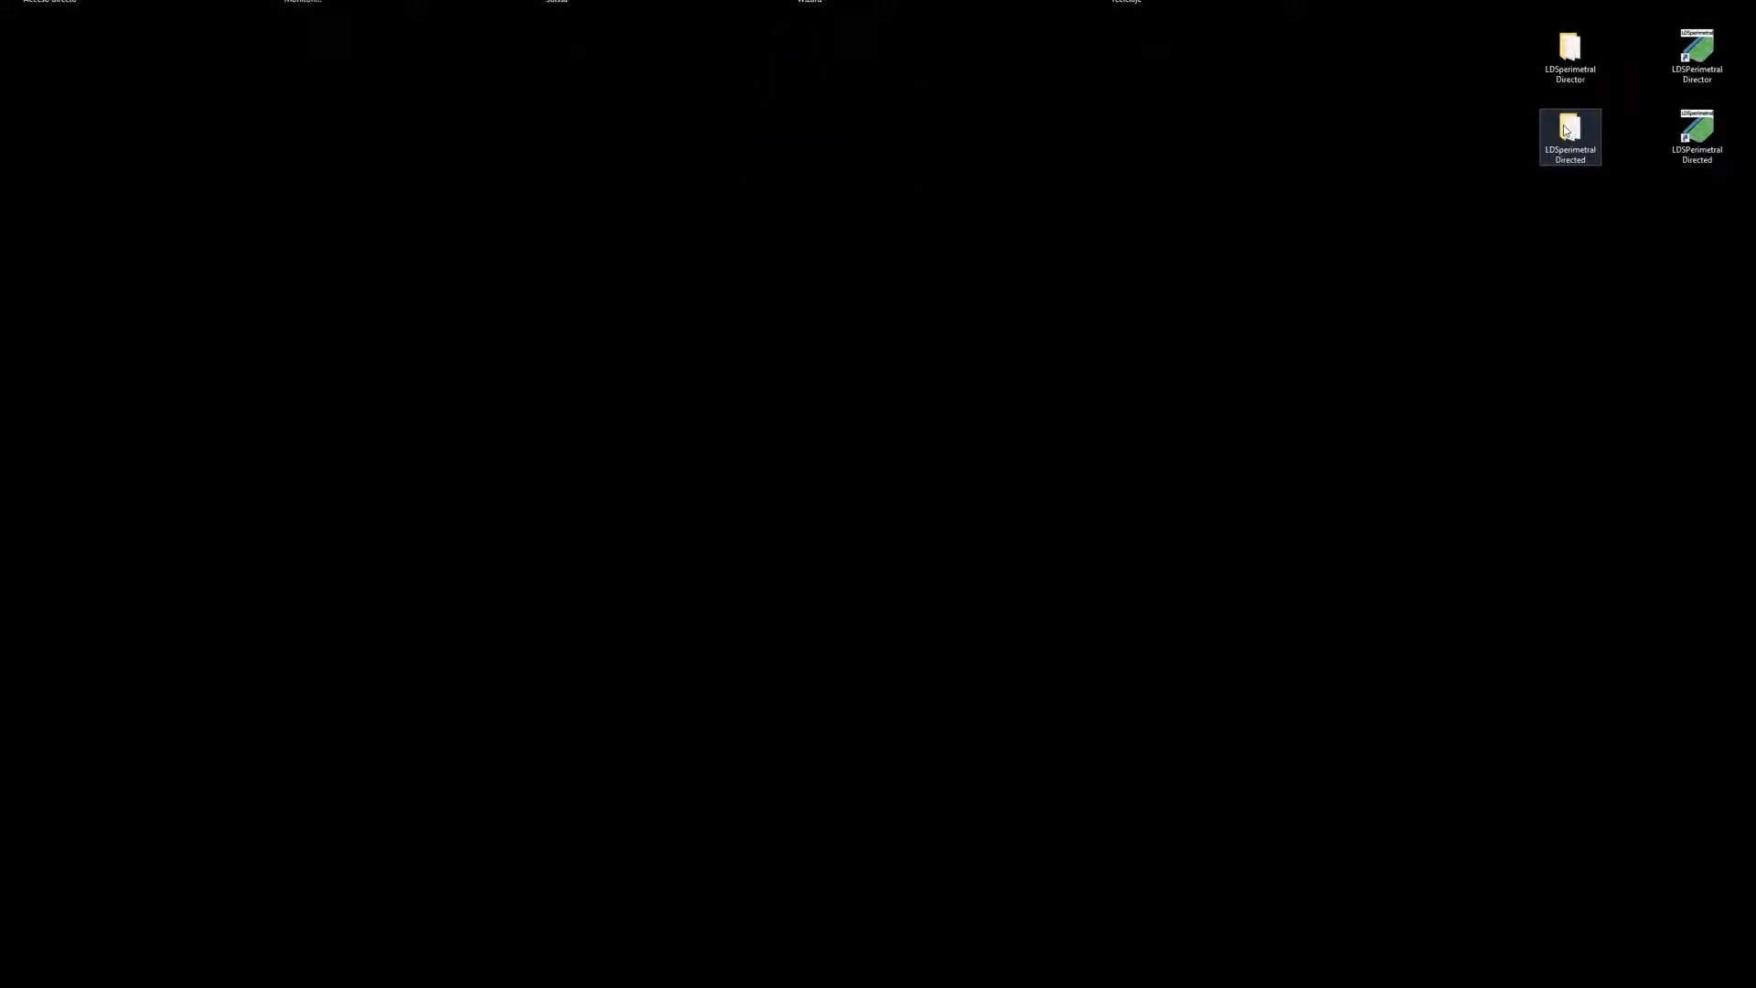
Launch LDSPerimetral Director in demo mode and place its control panel in the upper part of the desktop
double_click(1695, 78)
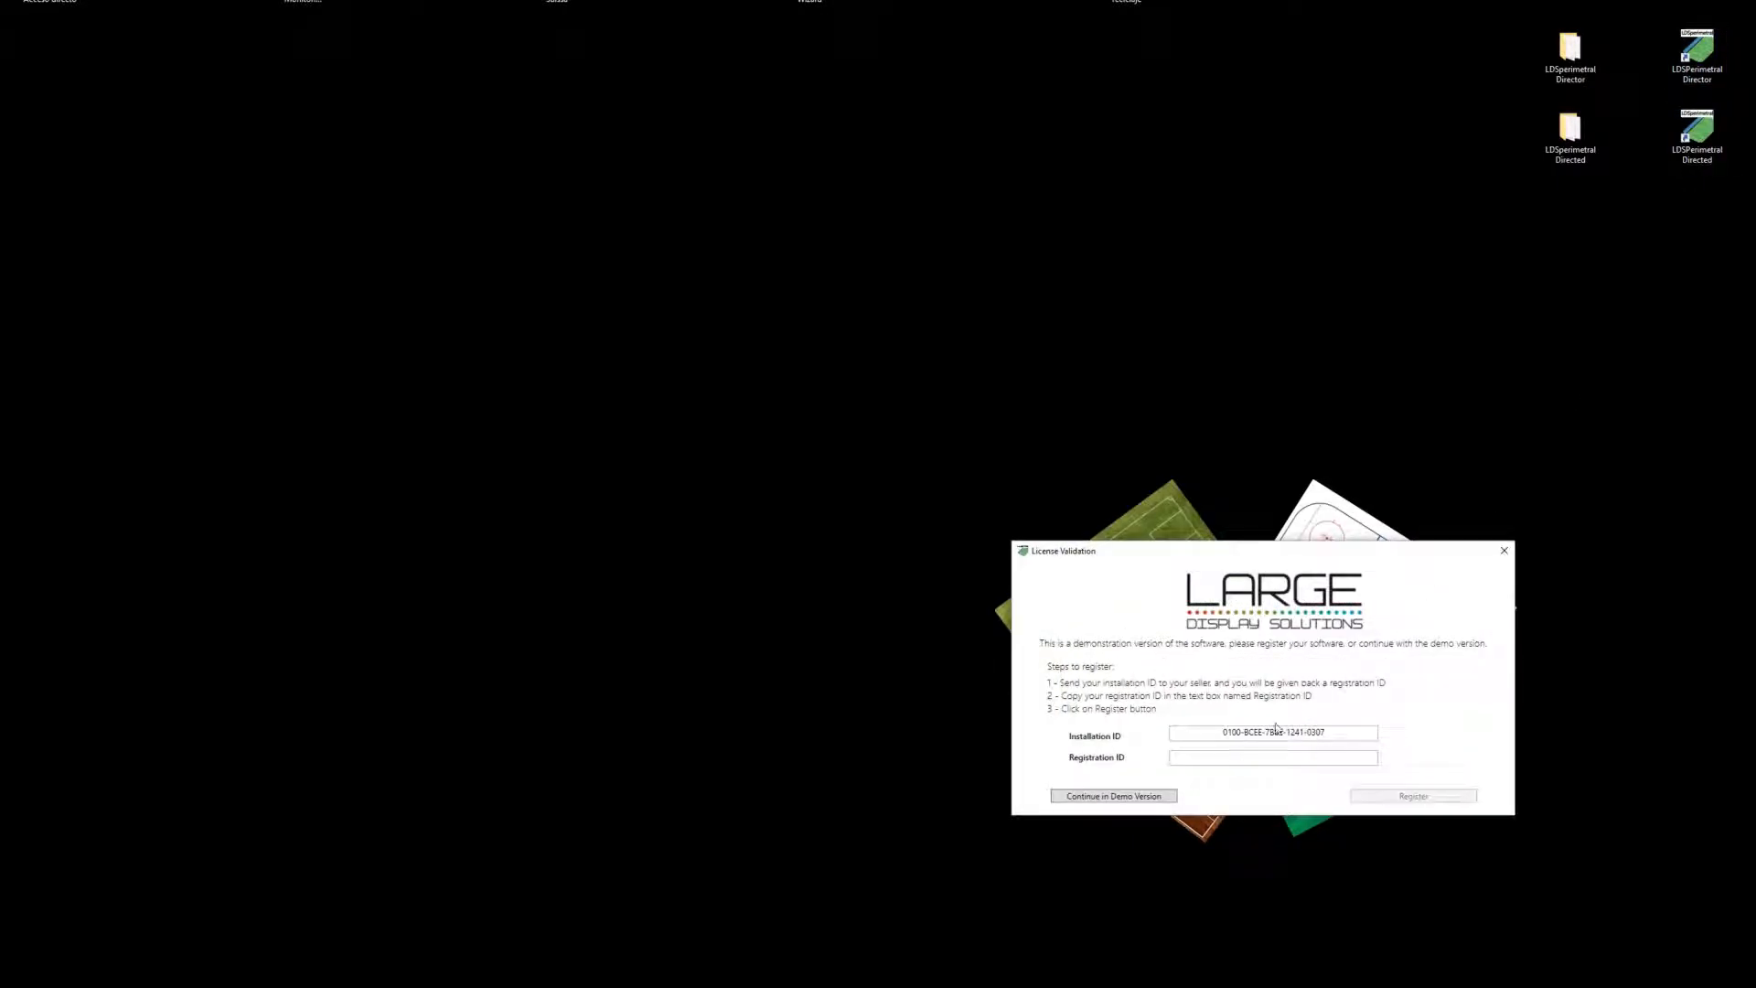
left_click(1132, 794)
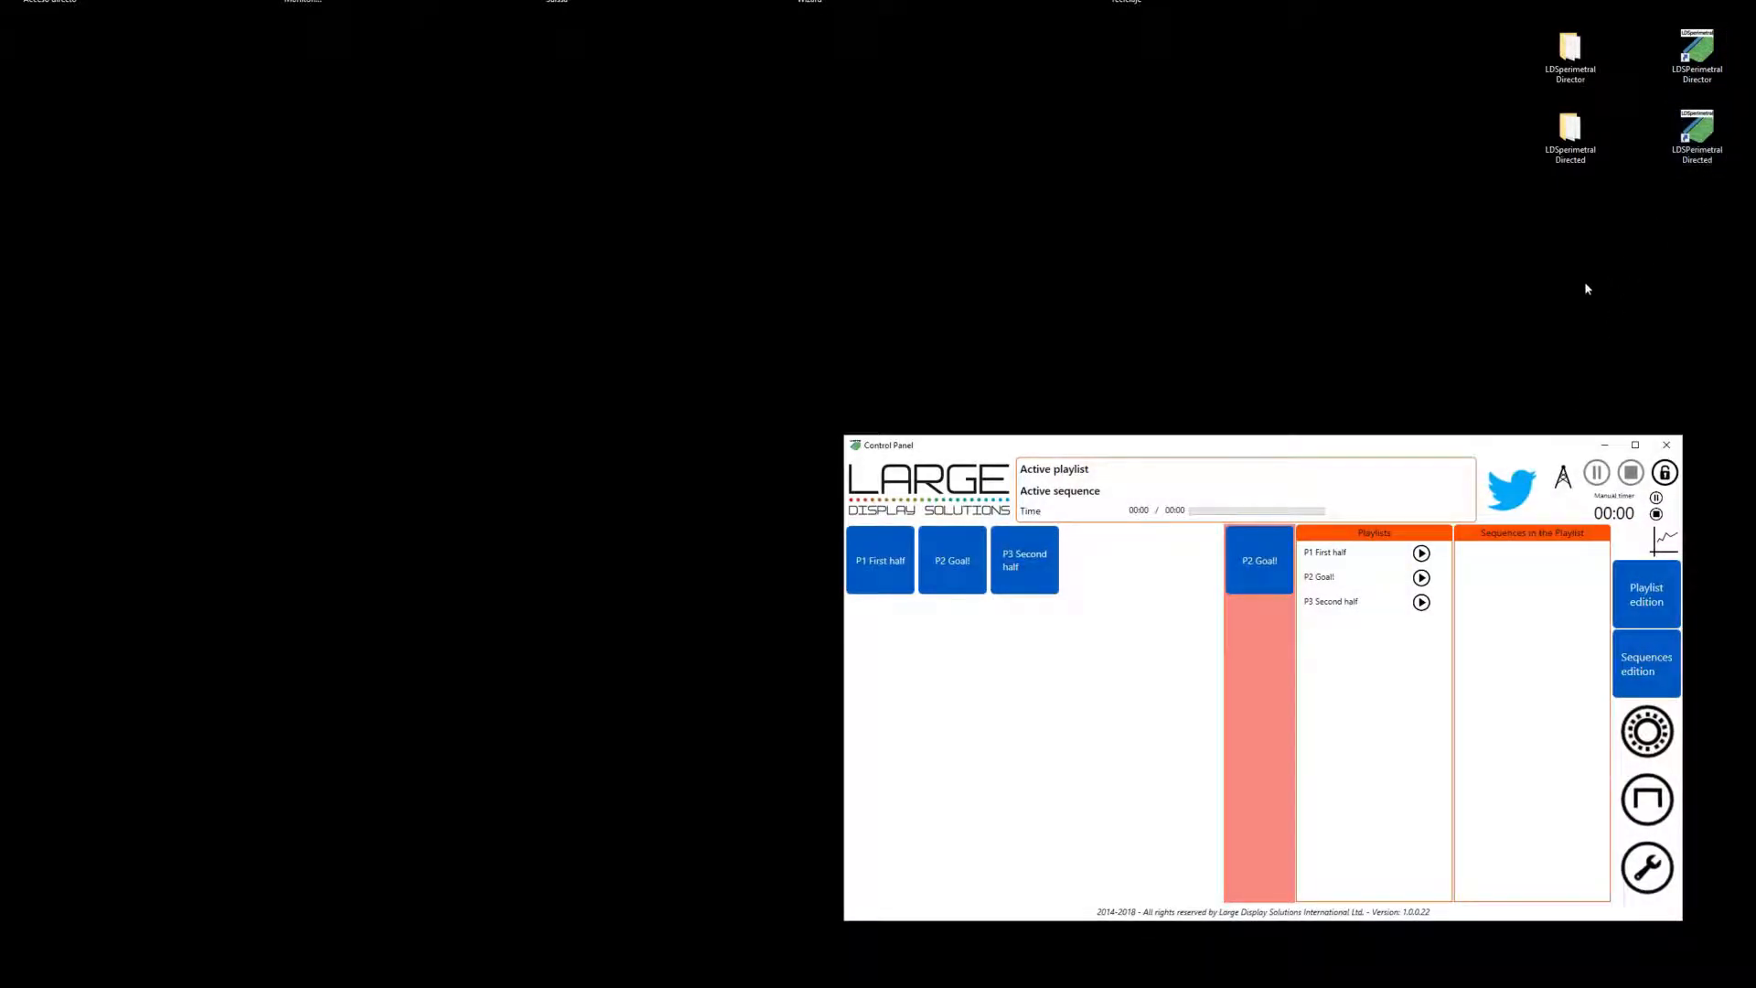
left_click_drag(1389, 448, 1373, 28)
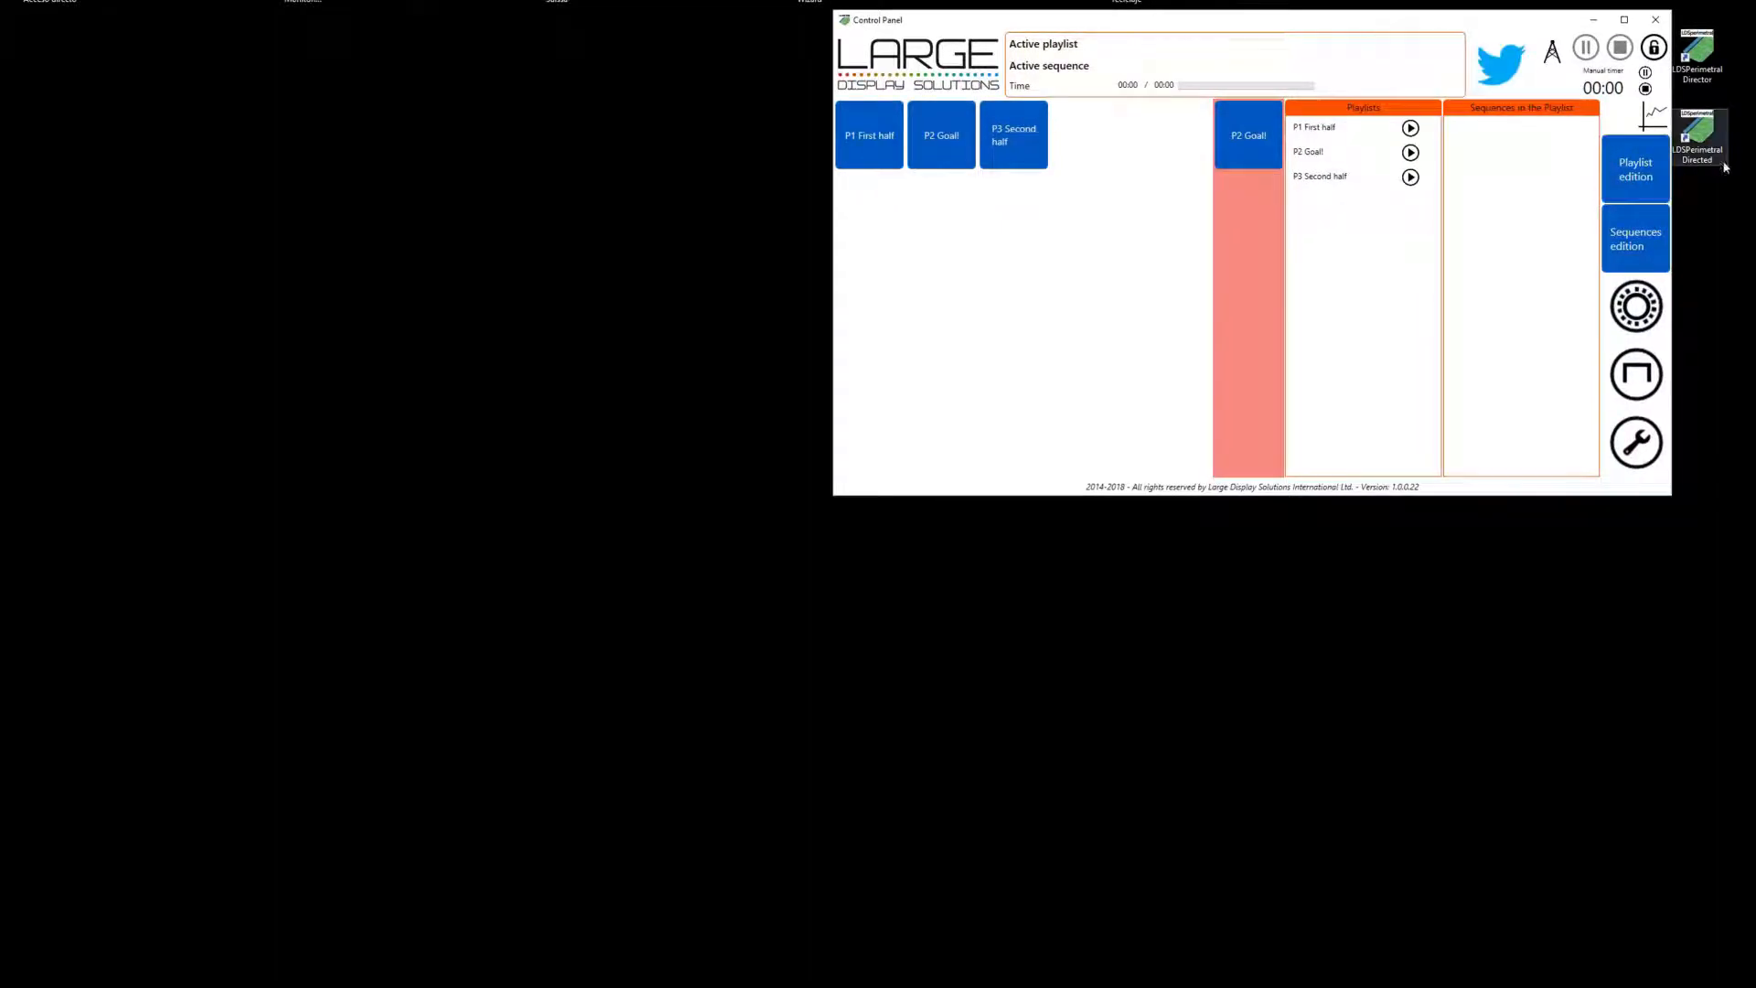
Launch LDSPerimetral Directed in demo mode and place its control panel directly below the Director's
double_click(1700, 137)
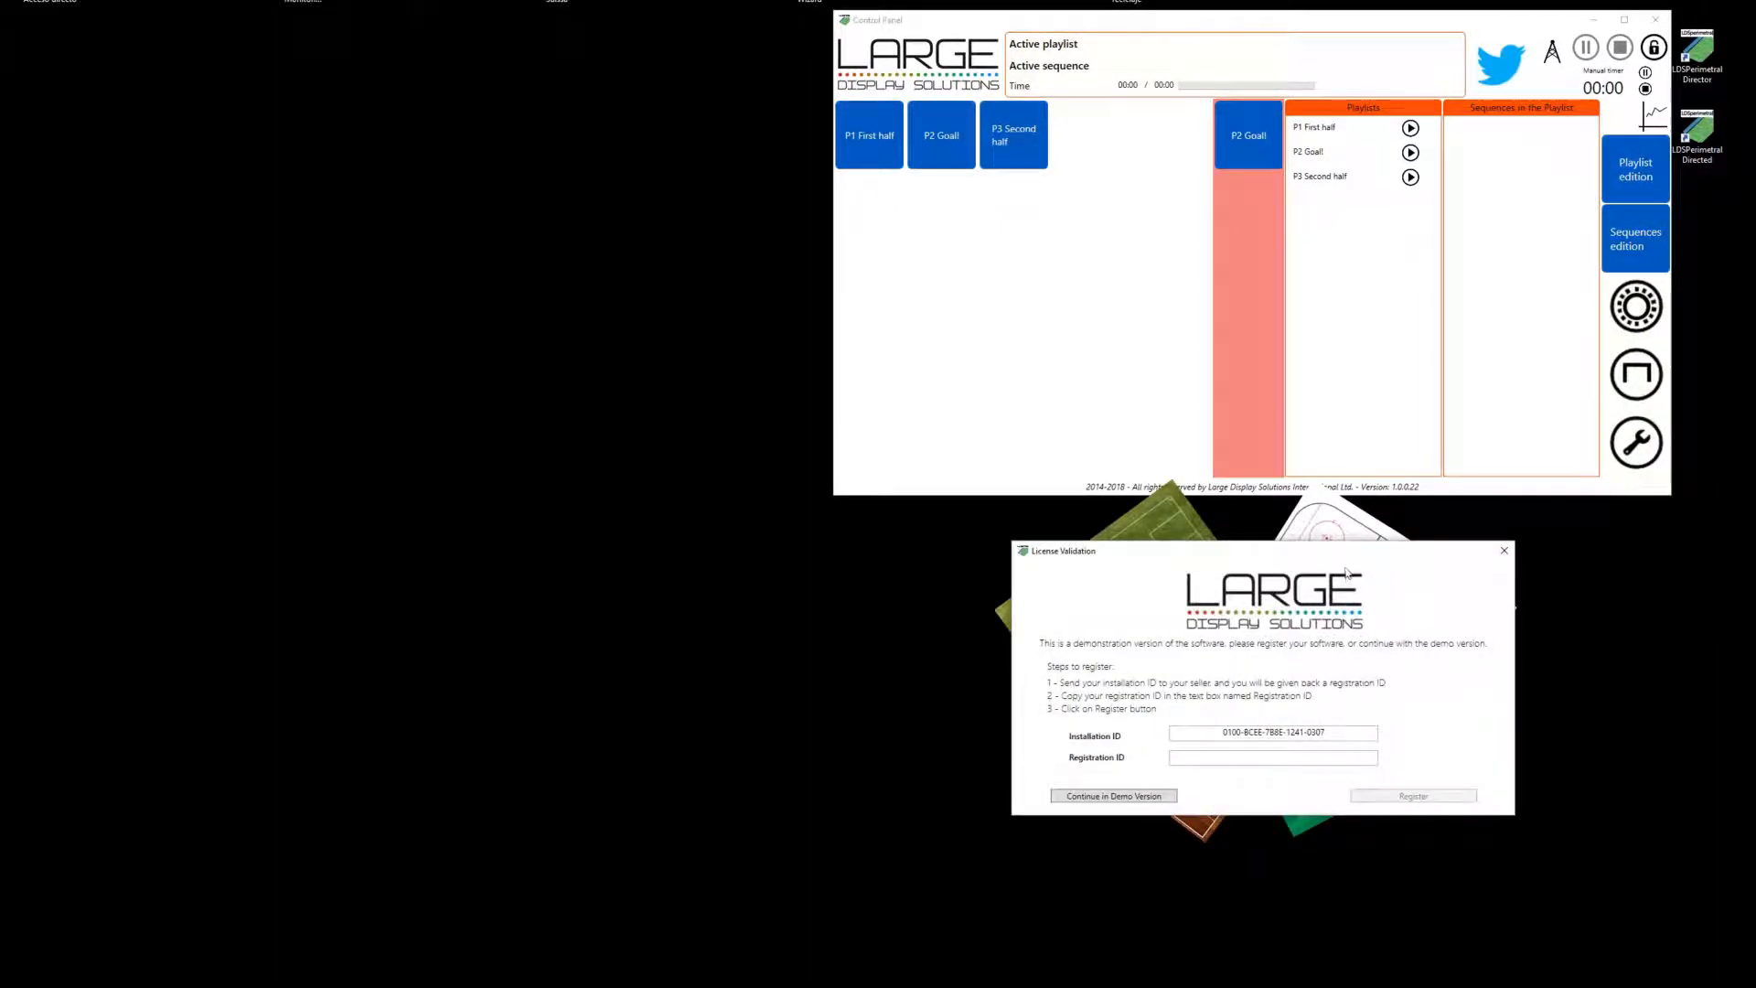
left_click(1143, 801)
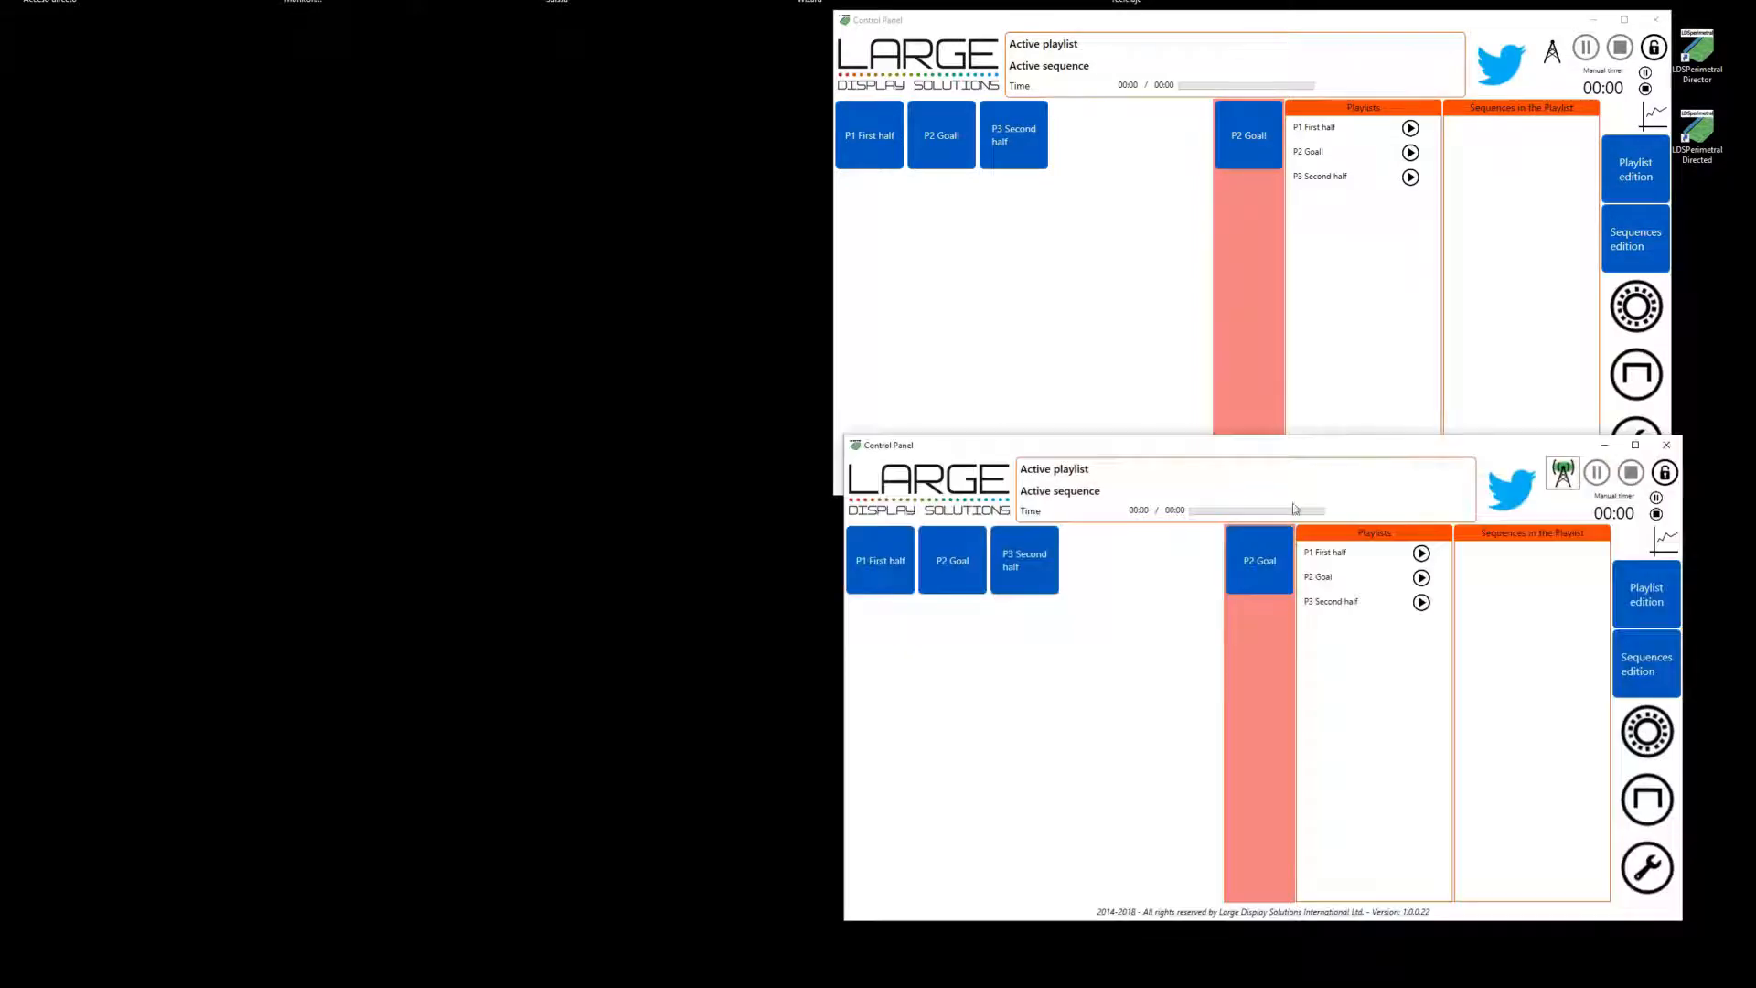
left_click_drag(1344, 450, 1334, 527)
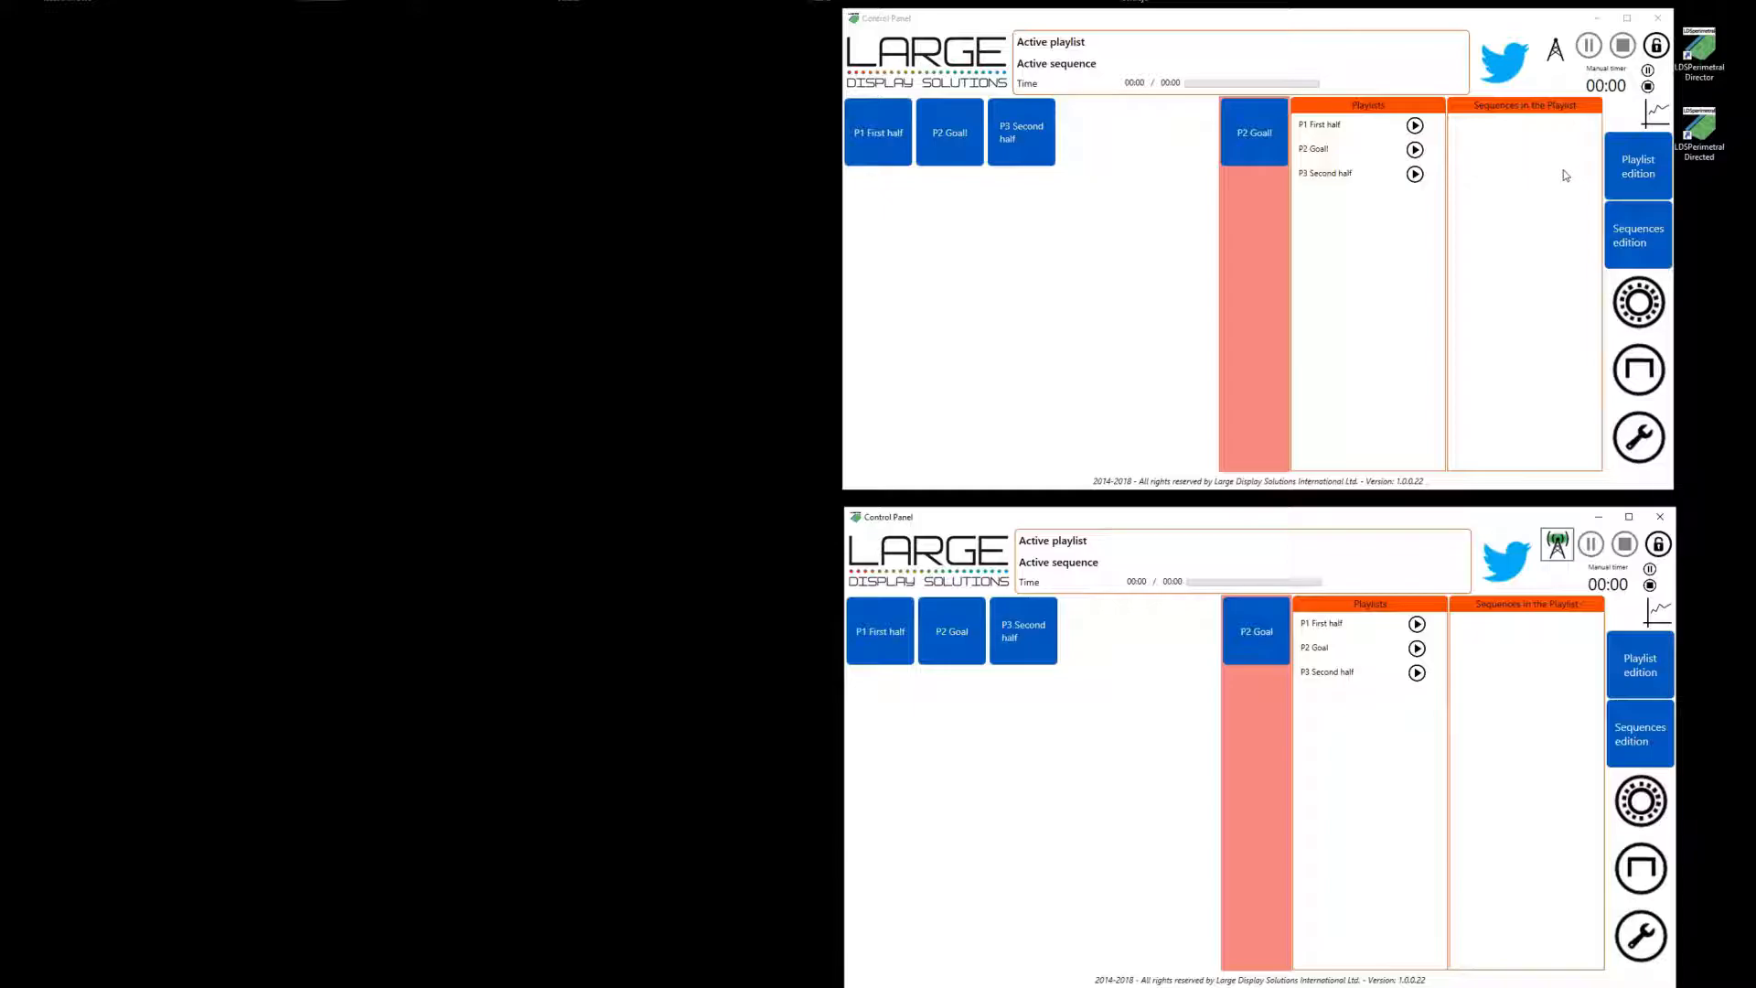
Open the Director's network configuration, move it clear of the control panels, and choose match size 2
left_click(1555, 55)
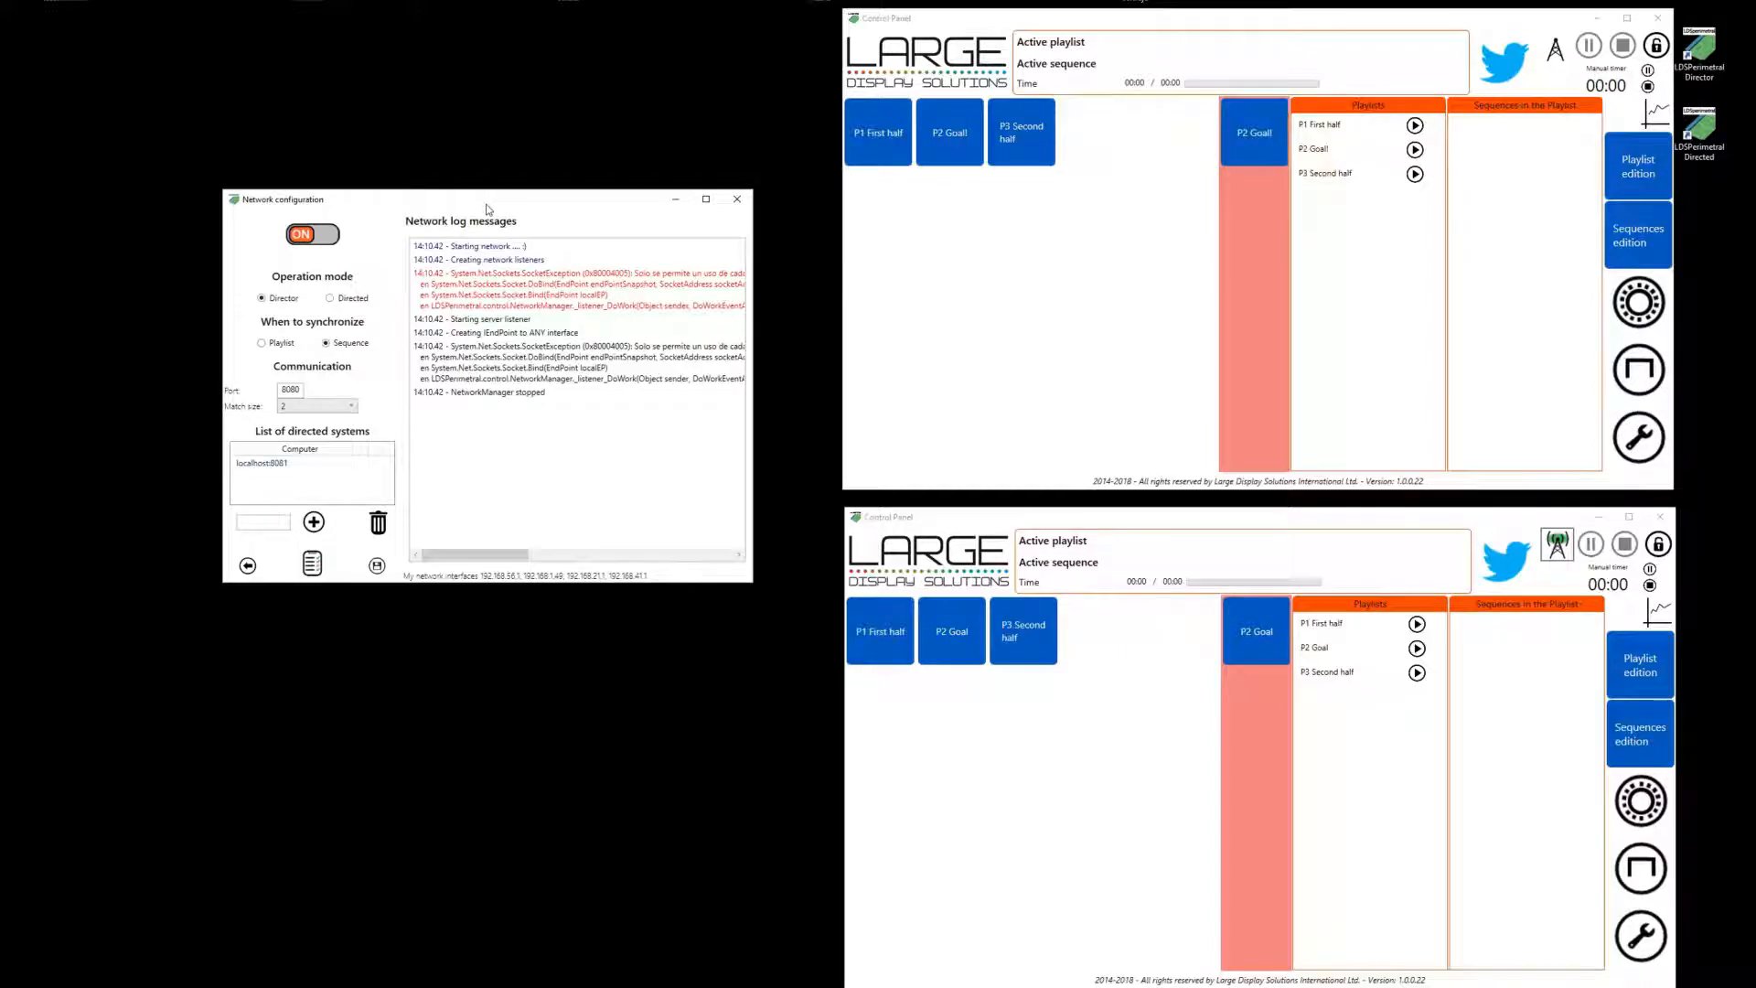
left_click_drag(486, 209, 464, 103)
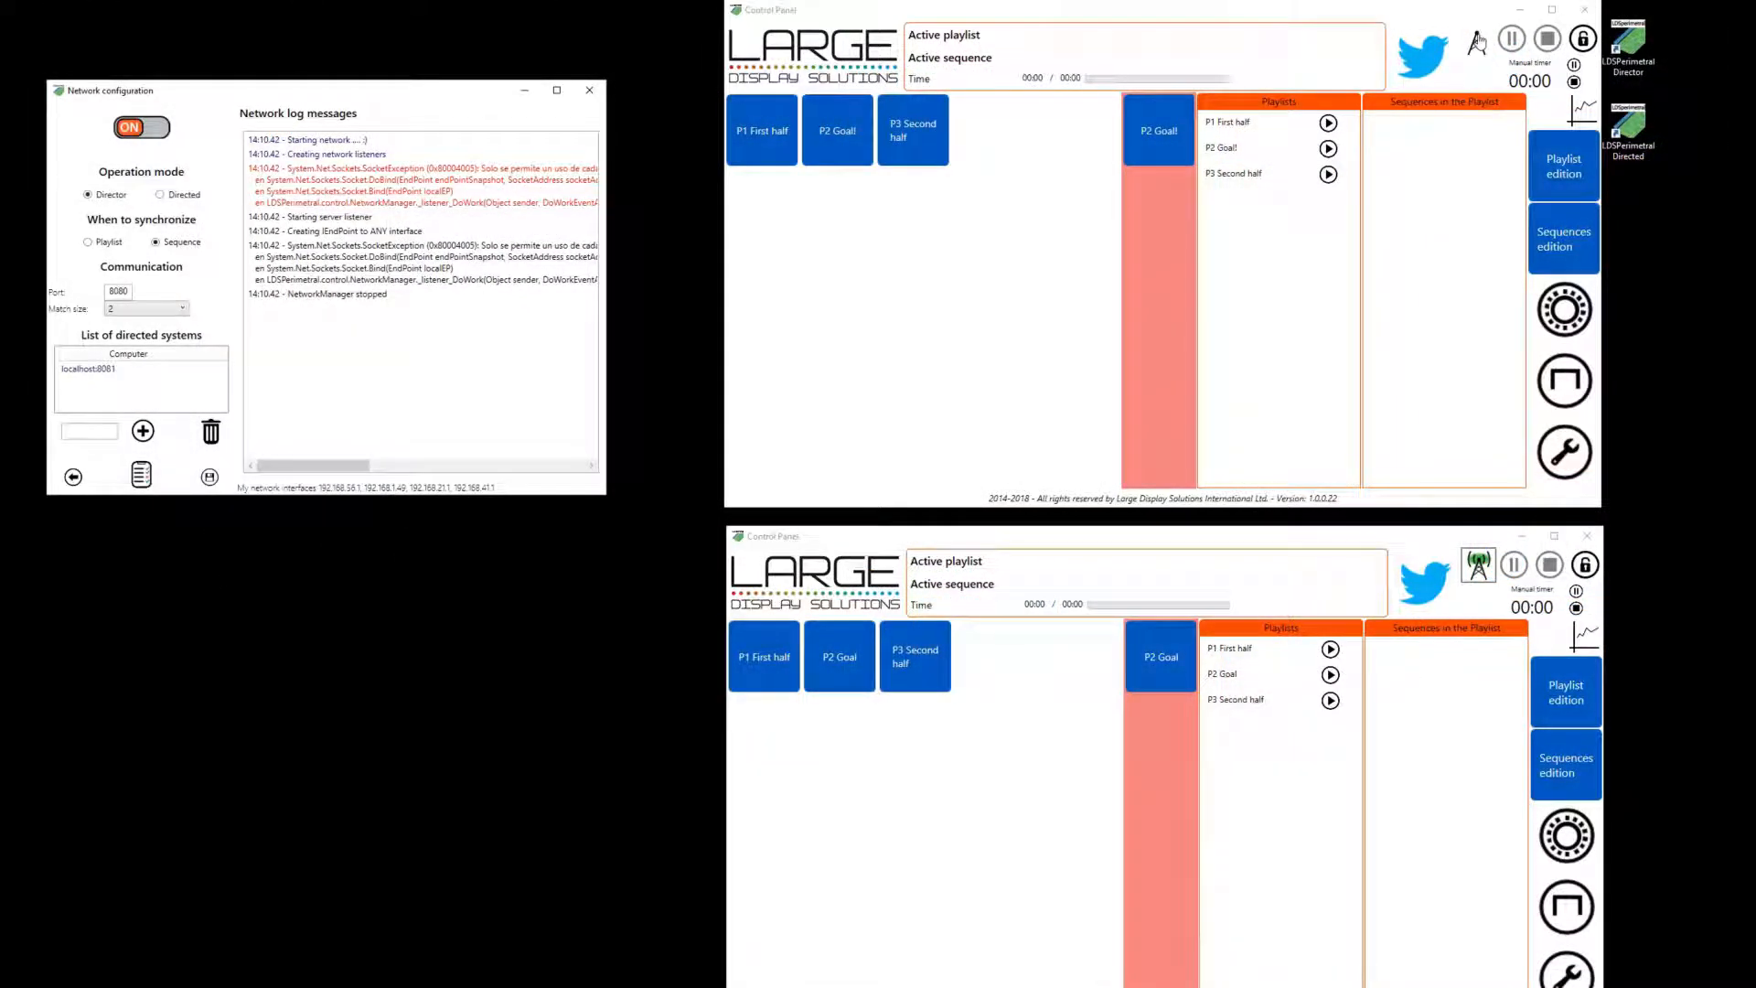
left_click(132, 133)
left_click(133, 134)
left_click(181, 311)
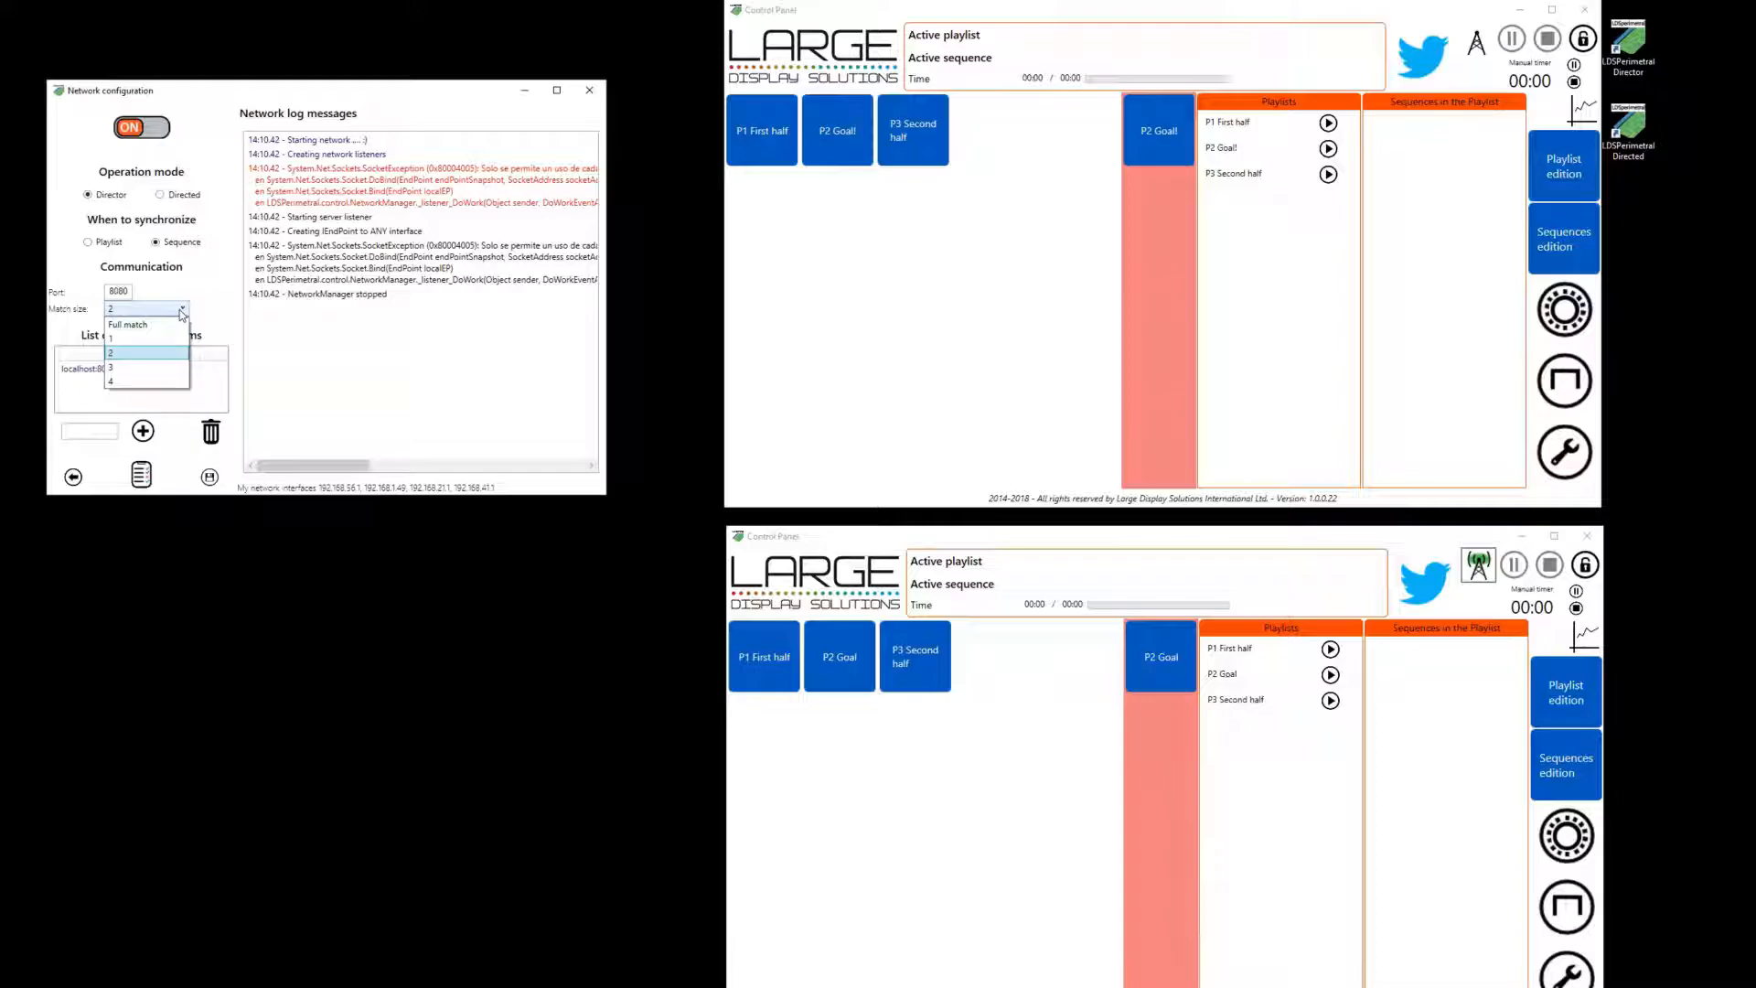
left_click(128, 355)
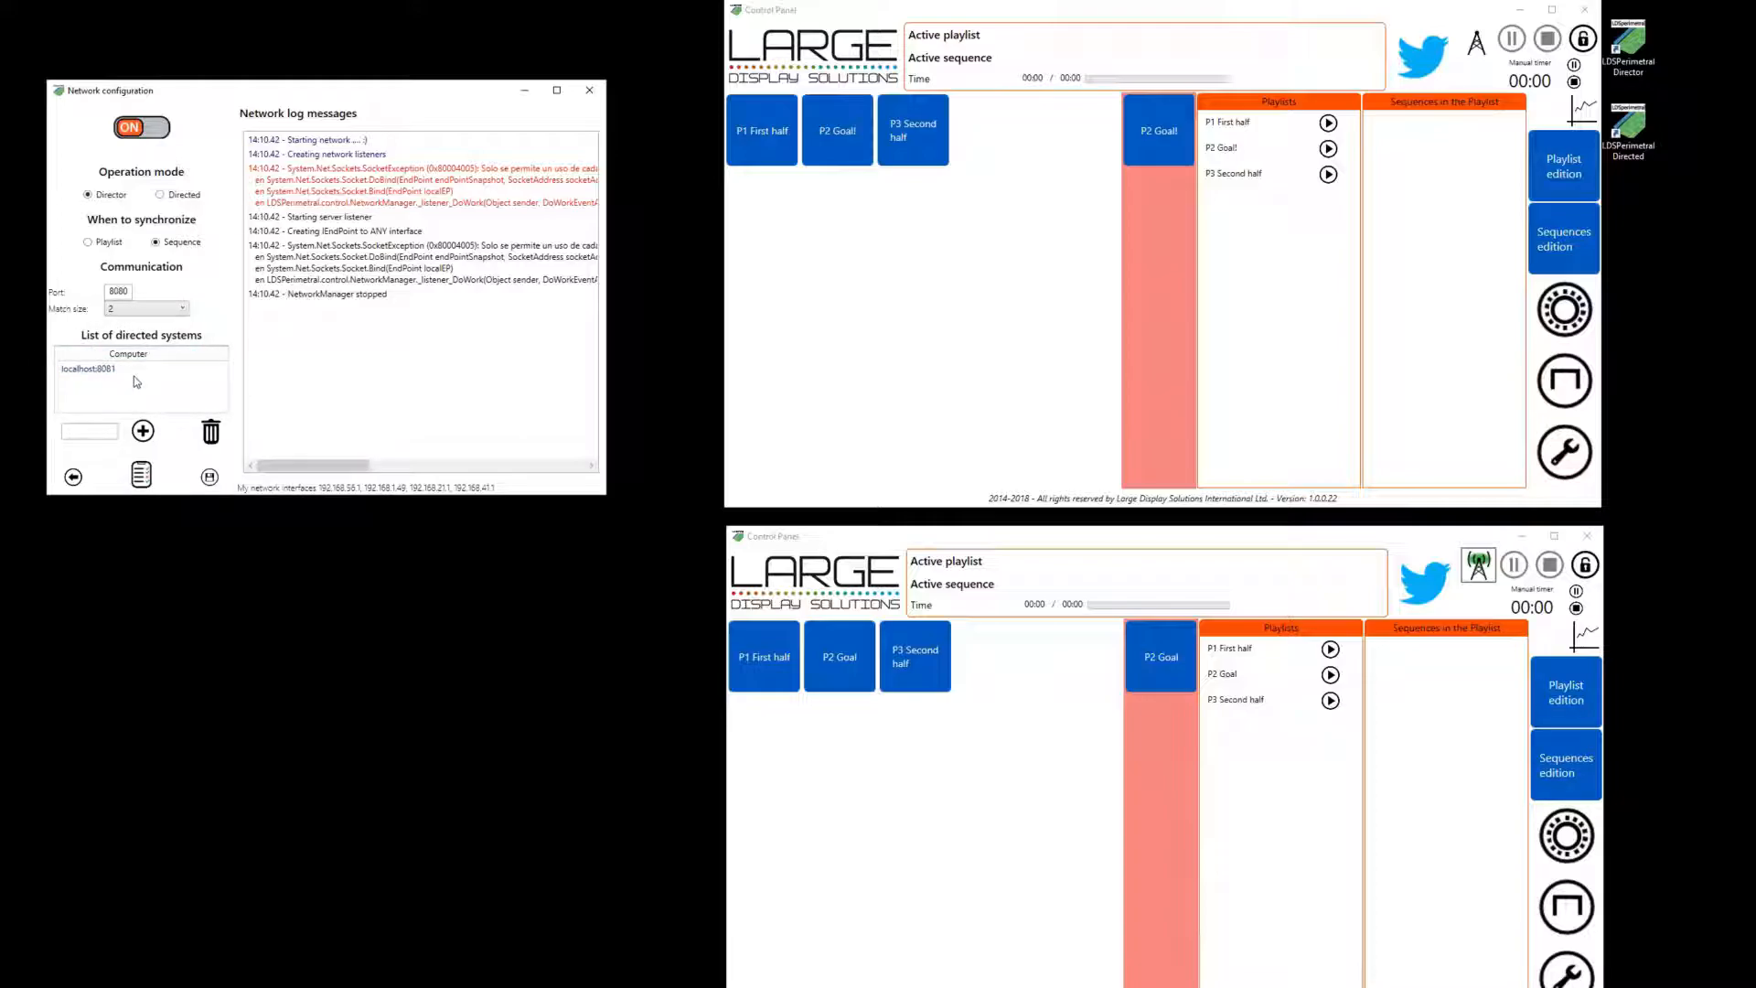
Re-create the localhost:8081 entry in the list of directed systems and save the Director's network configuration
left_click(115, 370)
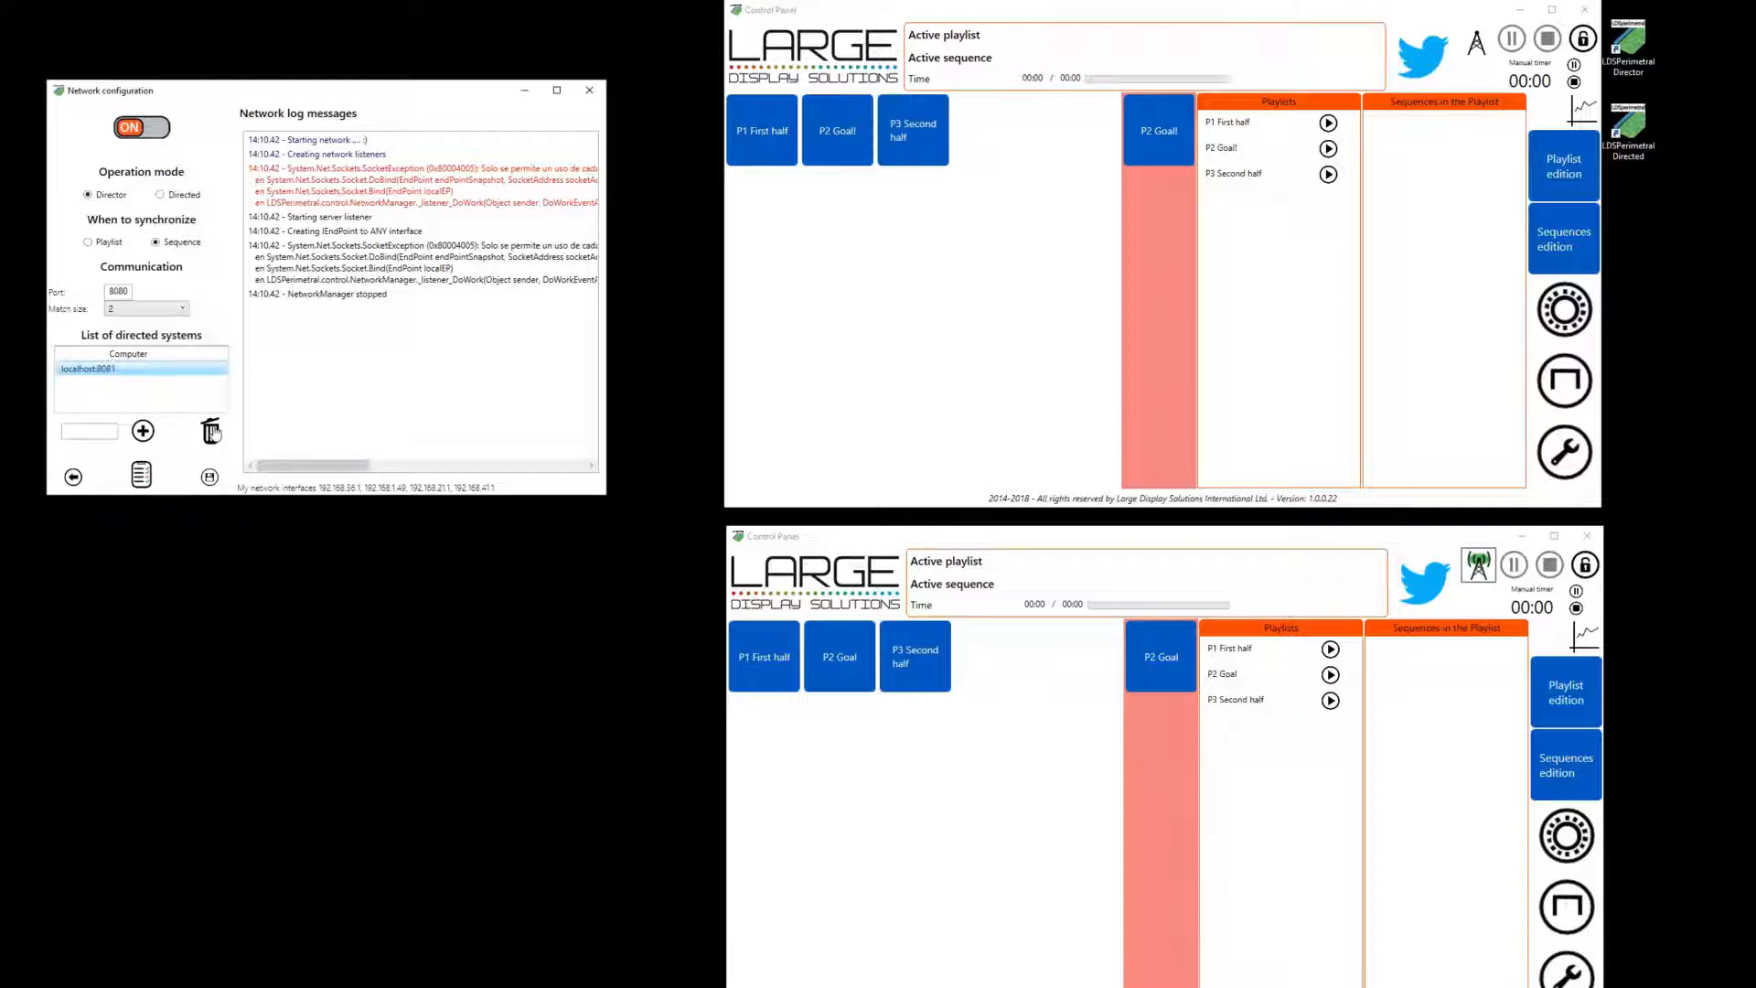
left_click(211, 431)
left_click(117, 437)
type("local")
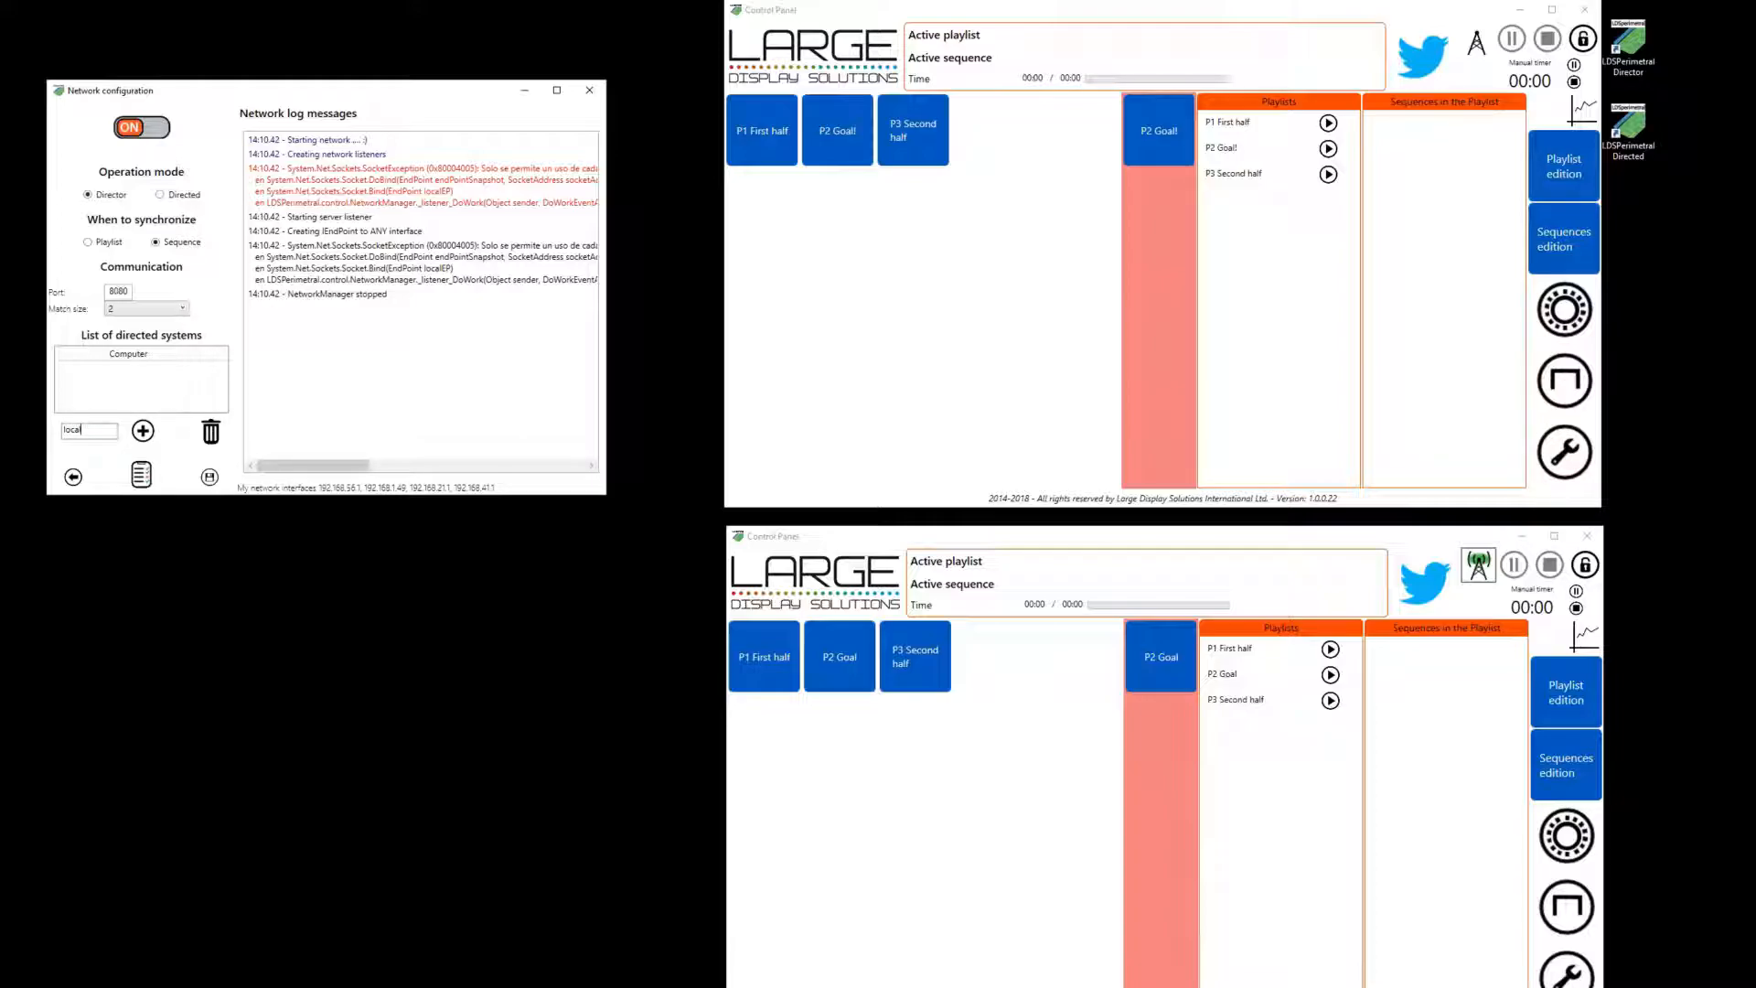
type("host:")
type("081")
left_click(146, 436)
left_click(210, 478)
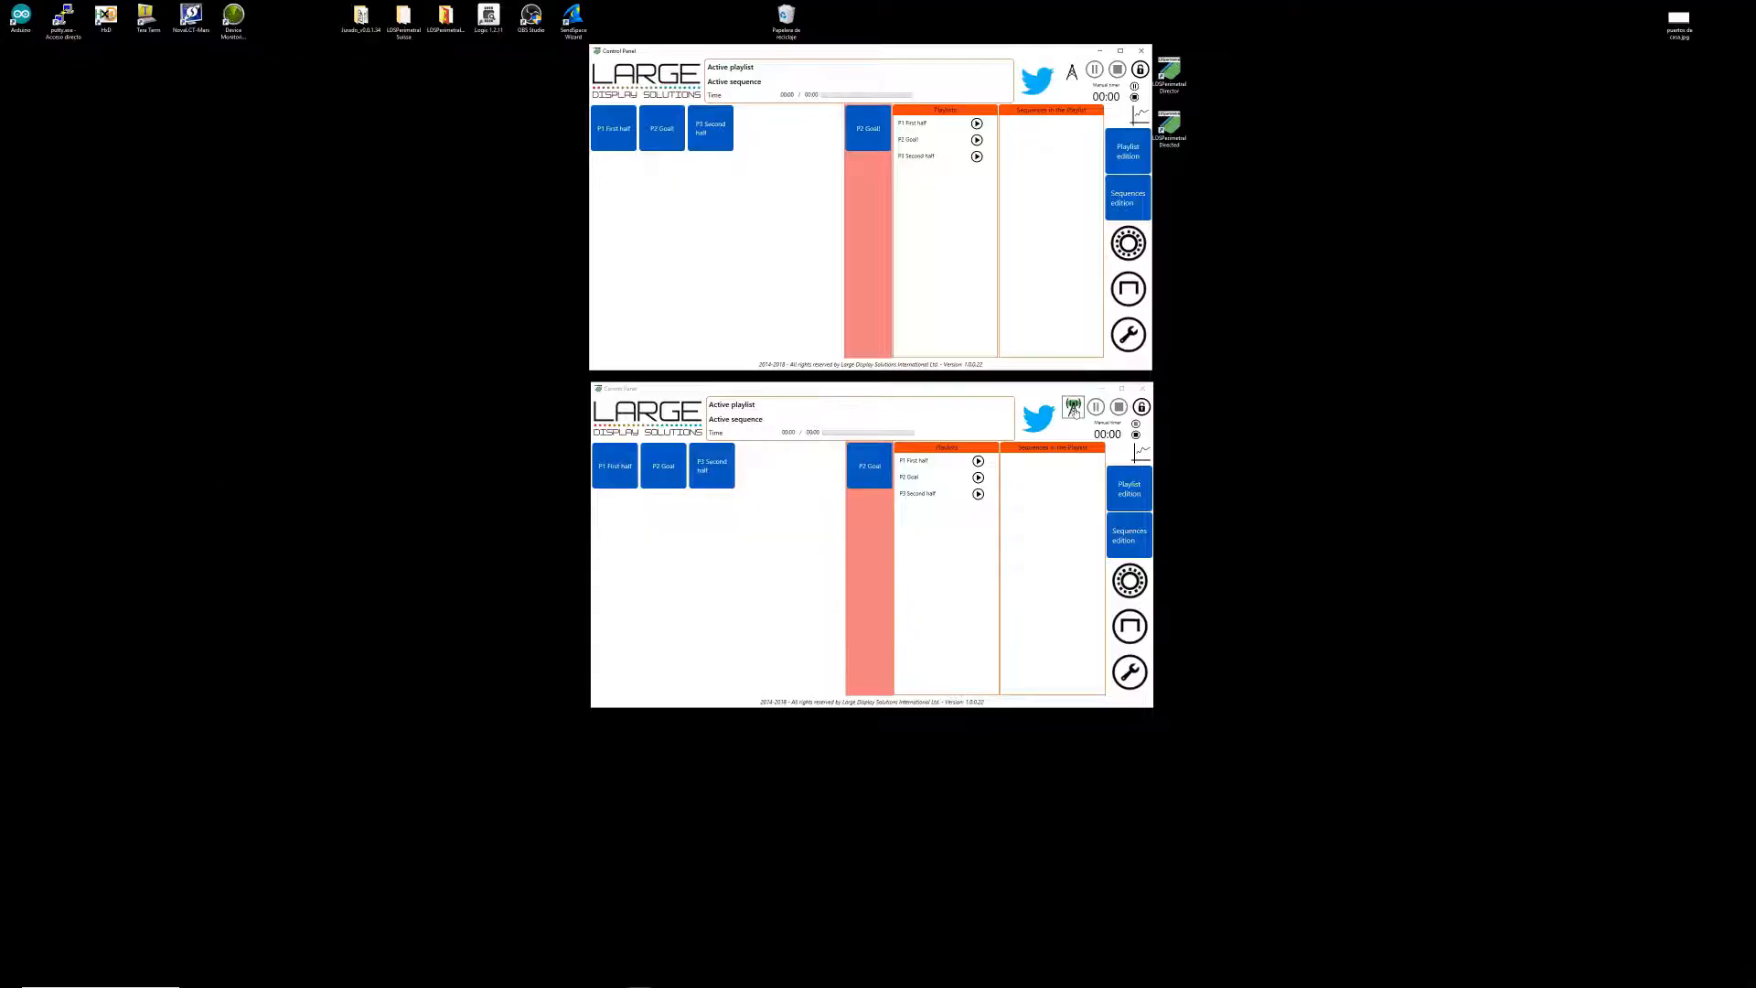
Review the Directed system's network configuration, including its operation mode, port and match size, and save it
left_click(1478, 567)
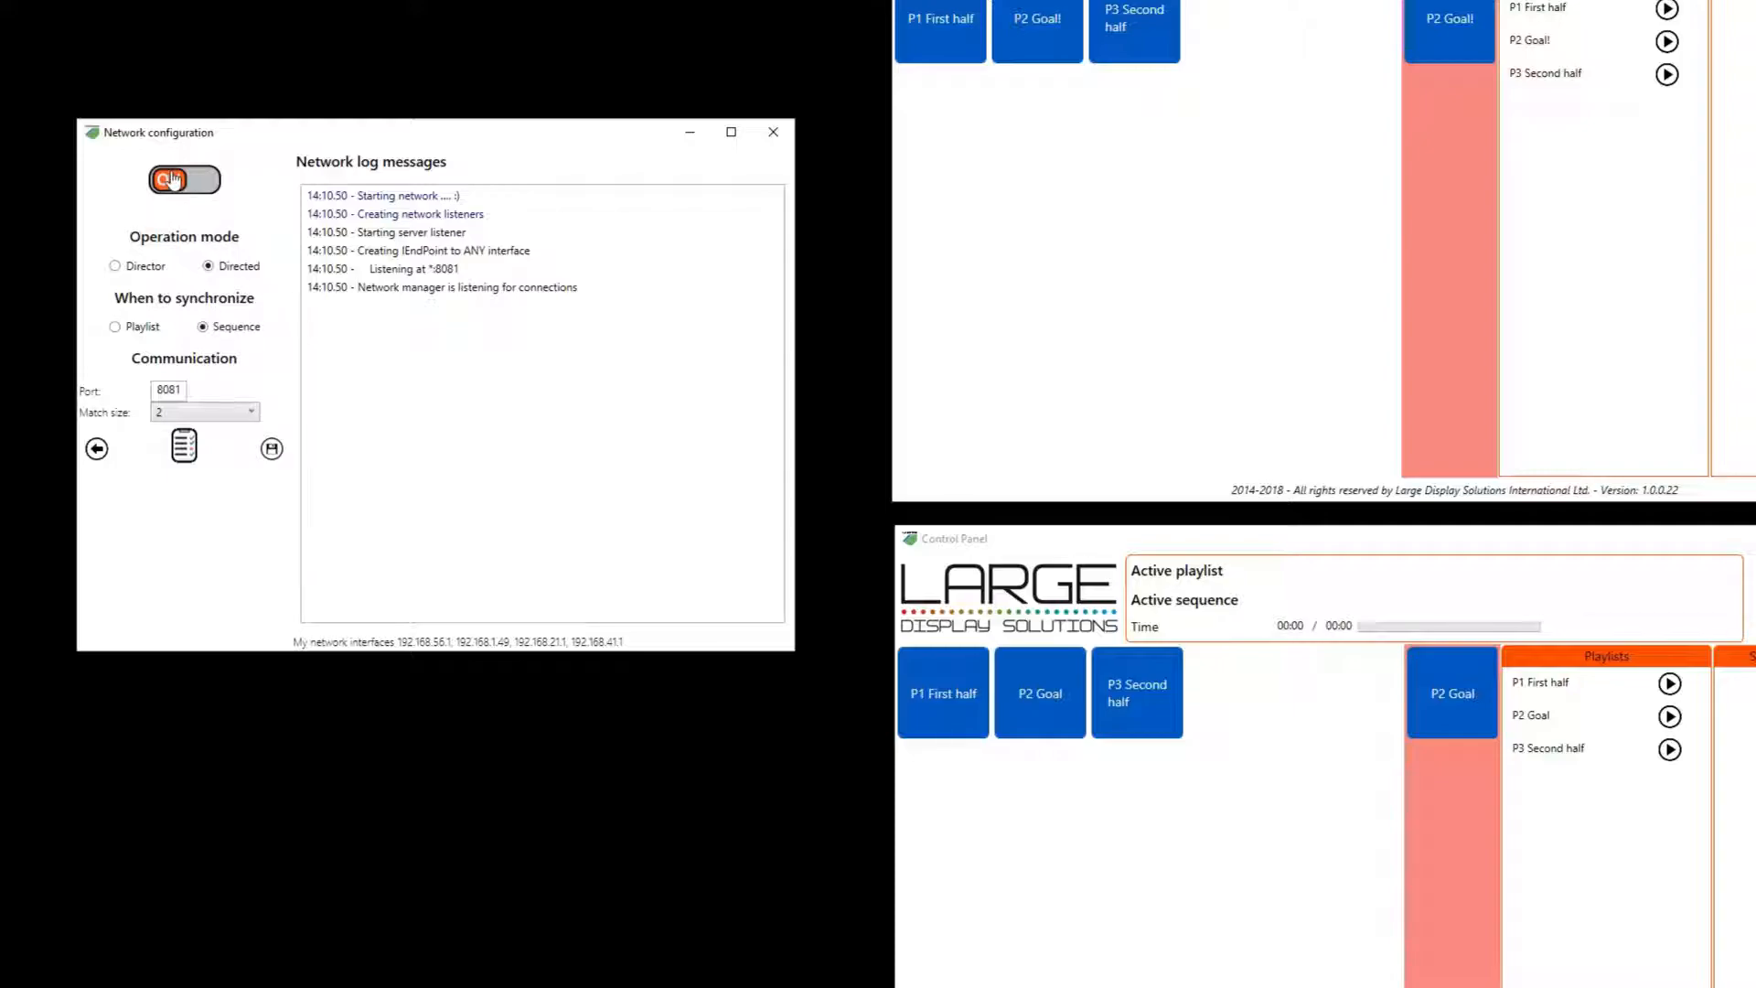
left_click(270, 448)
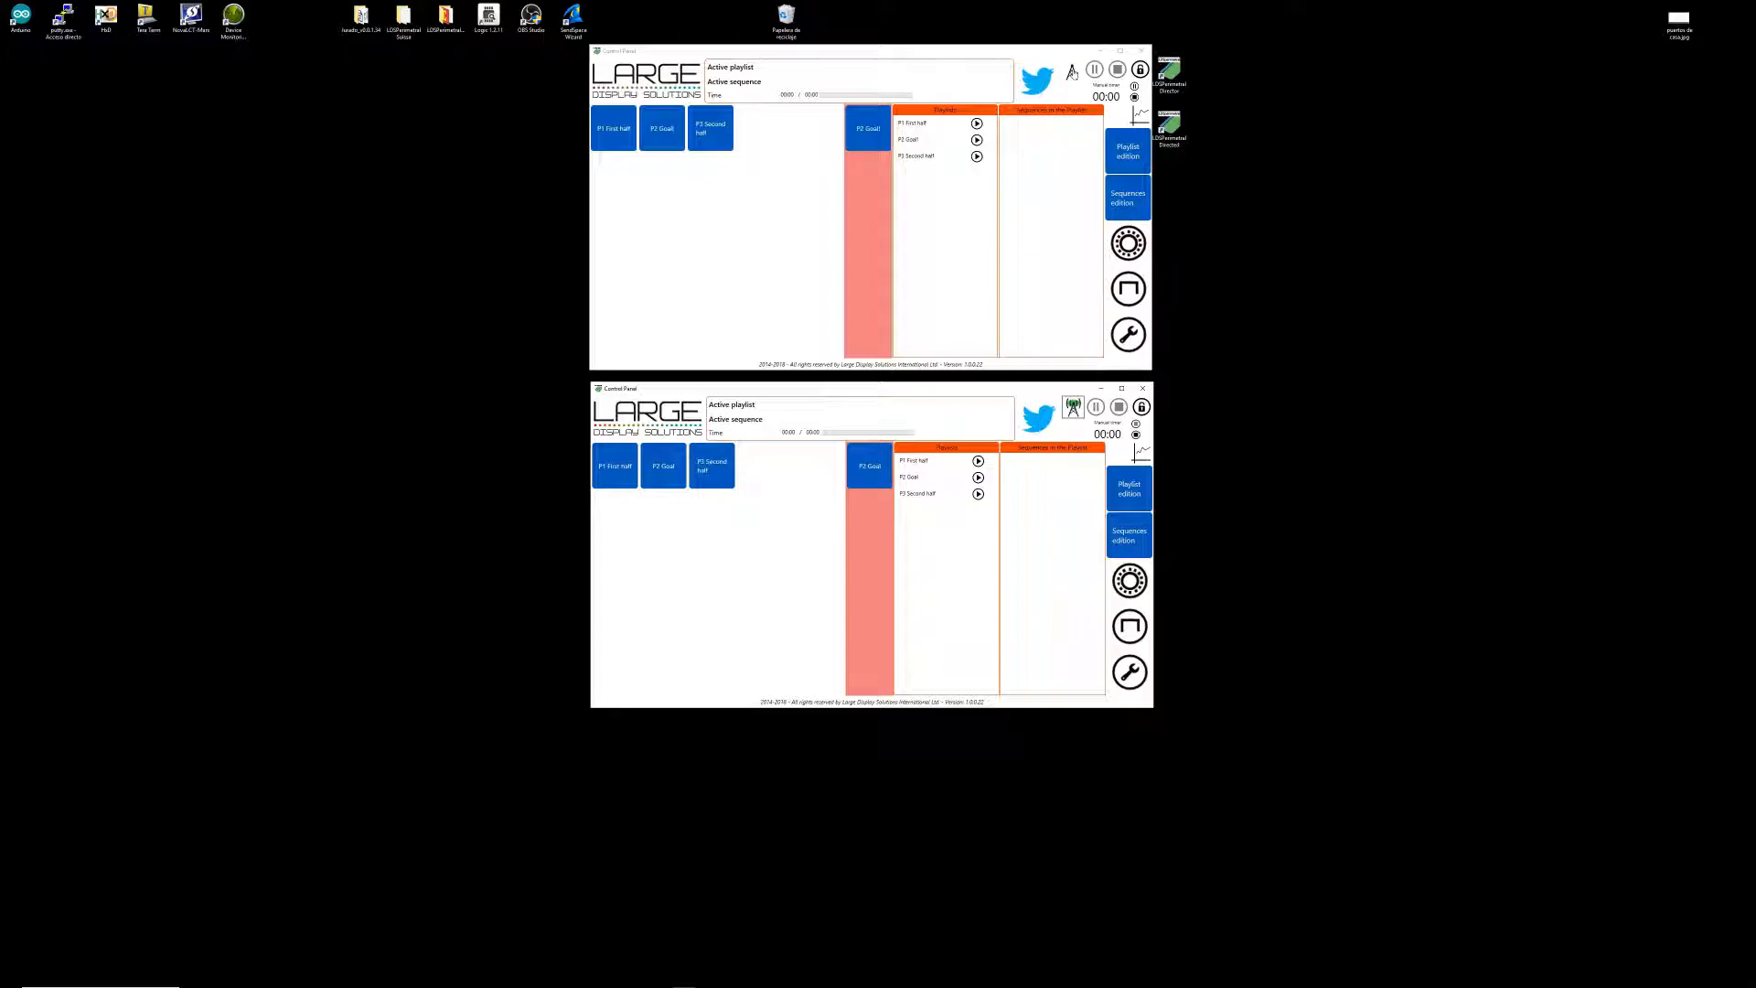
Ping the directed systems four times from the Director's network configuration, check the response log, and save the configuration
left_click(1072, 72)
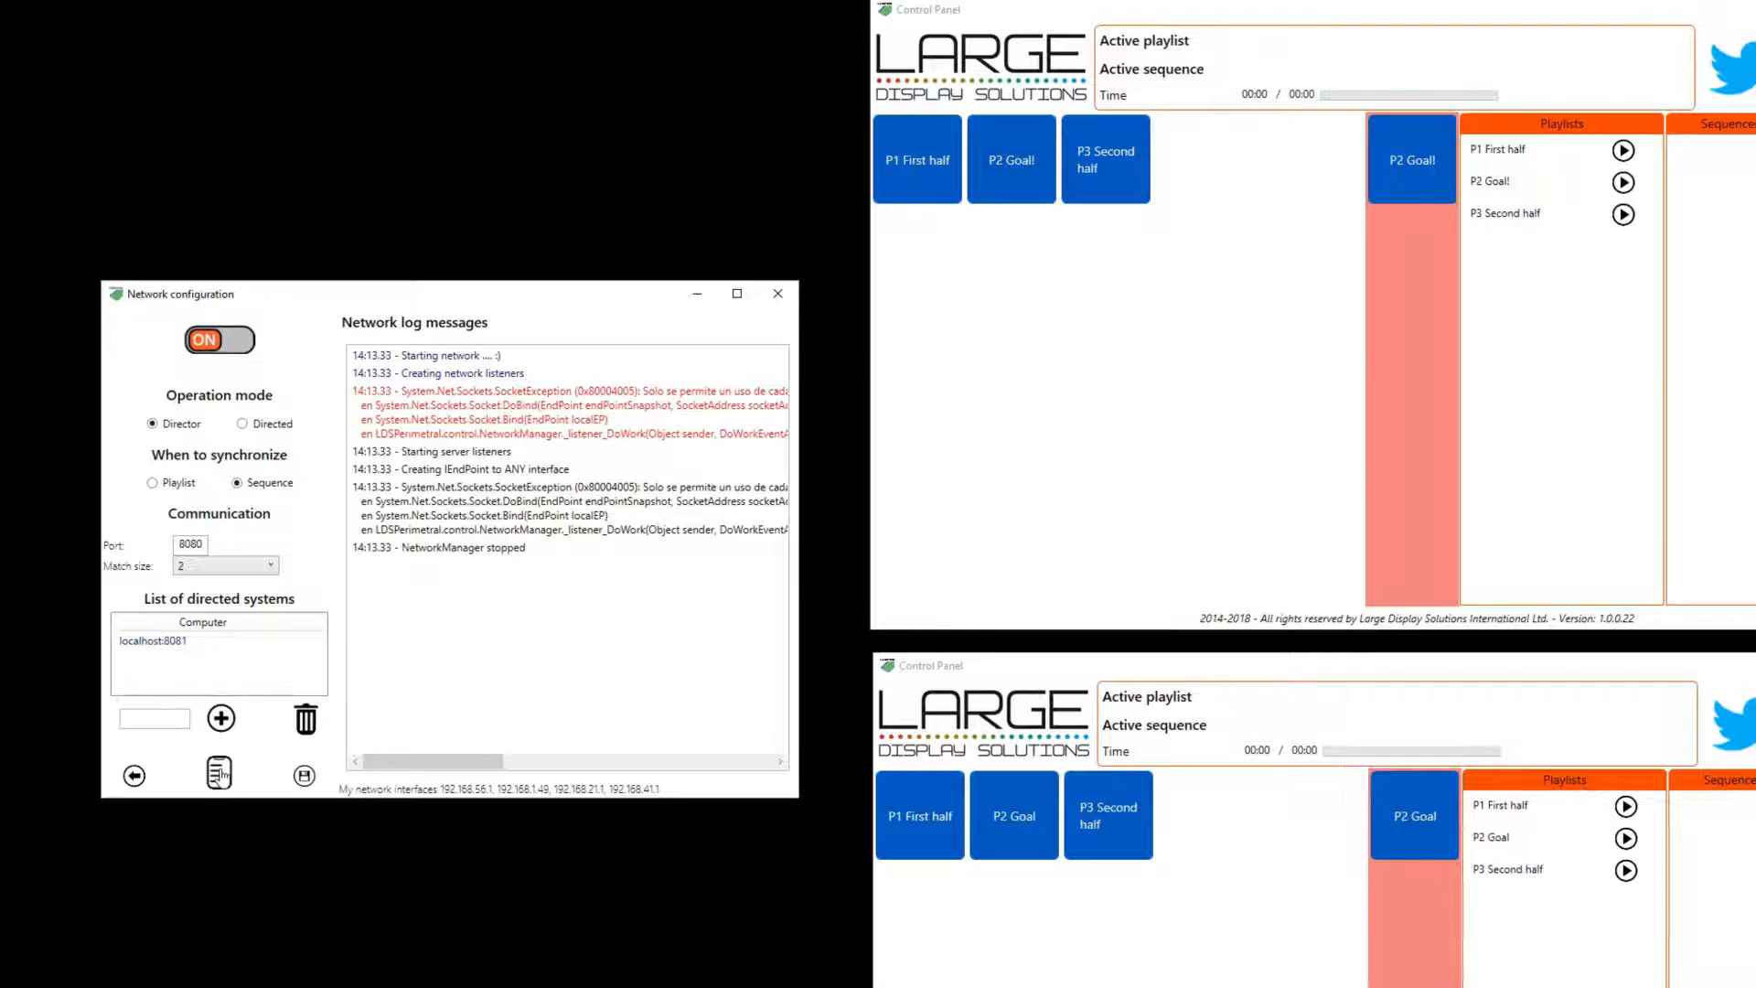
left_click(221, 776)
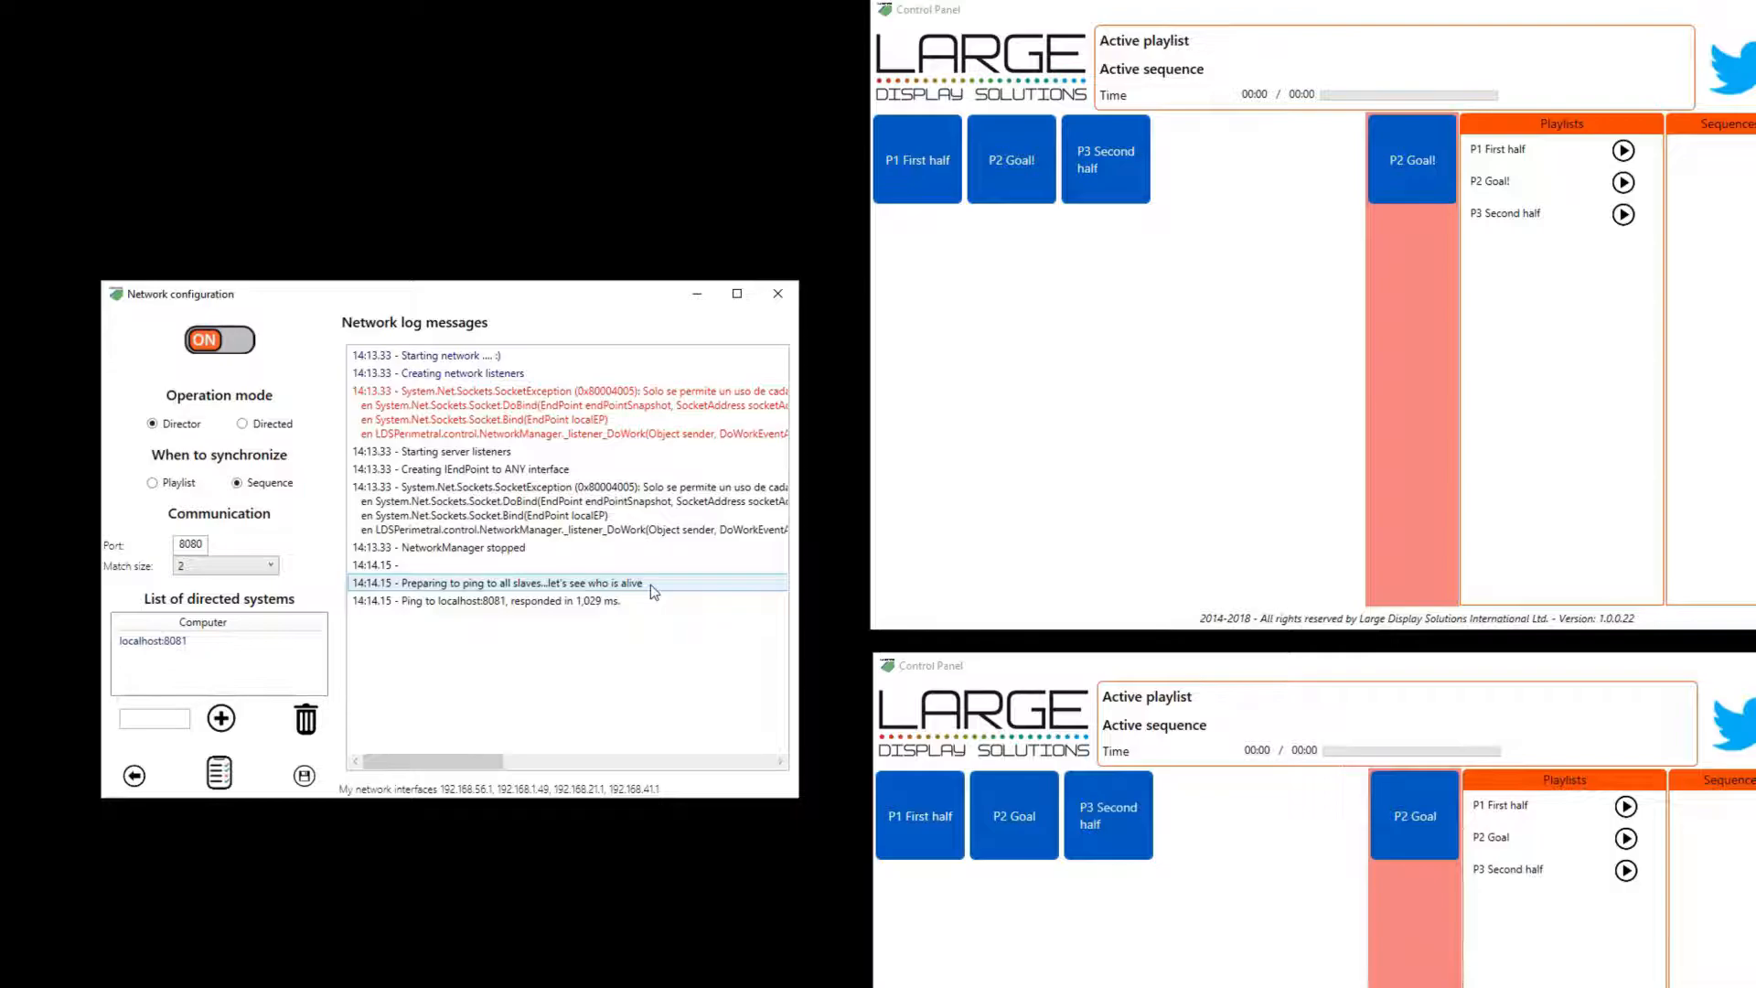
left_click(509, 604)
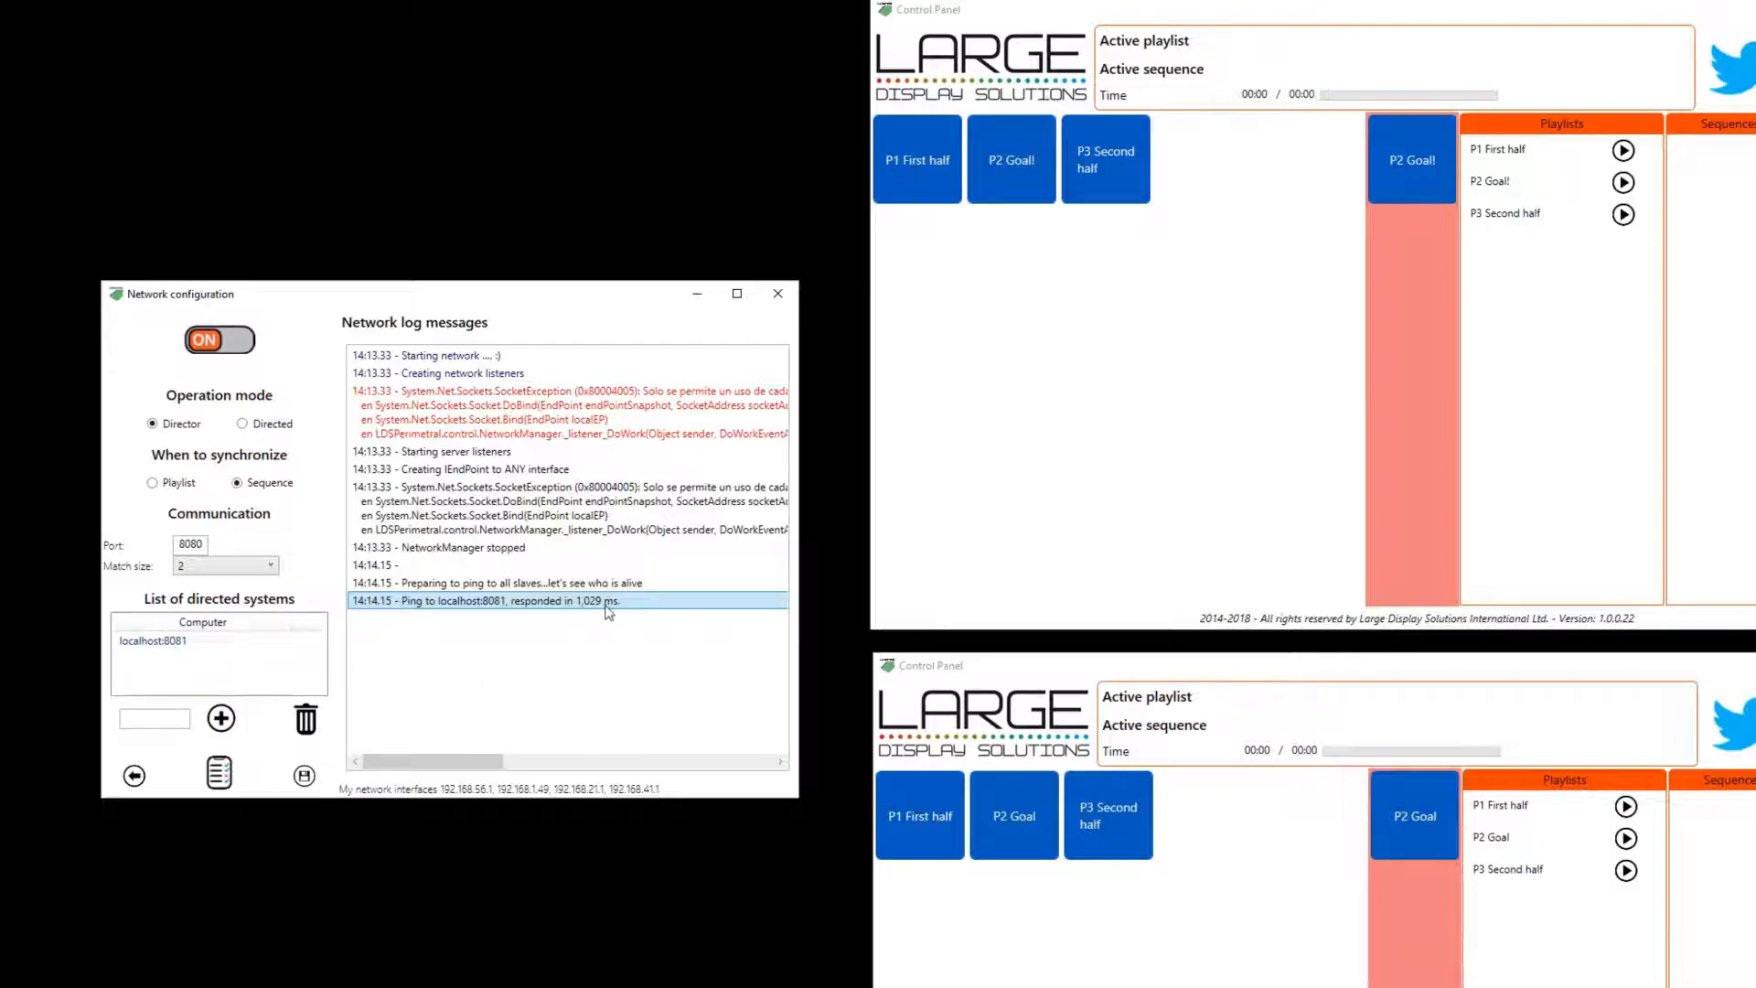
left_click(221, 775)
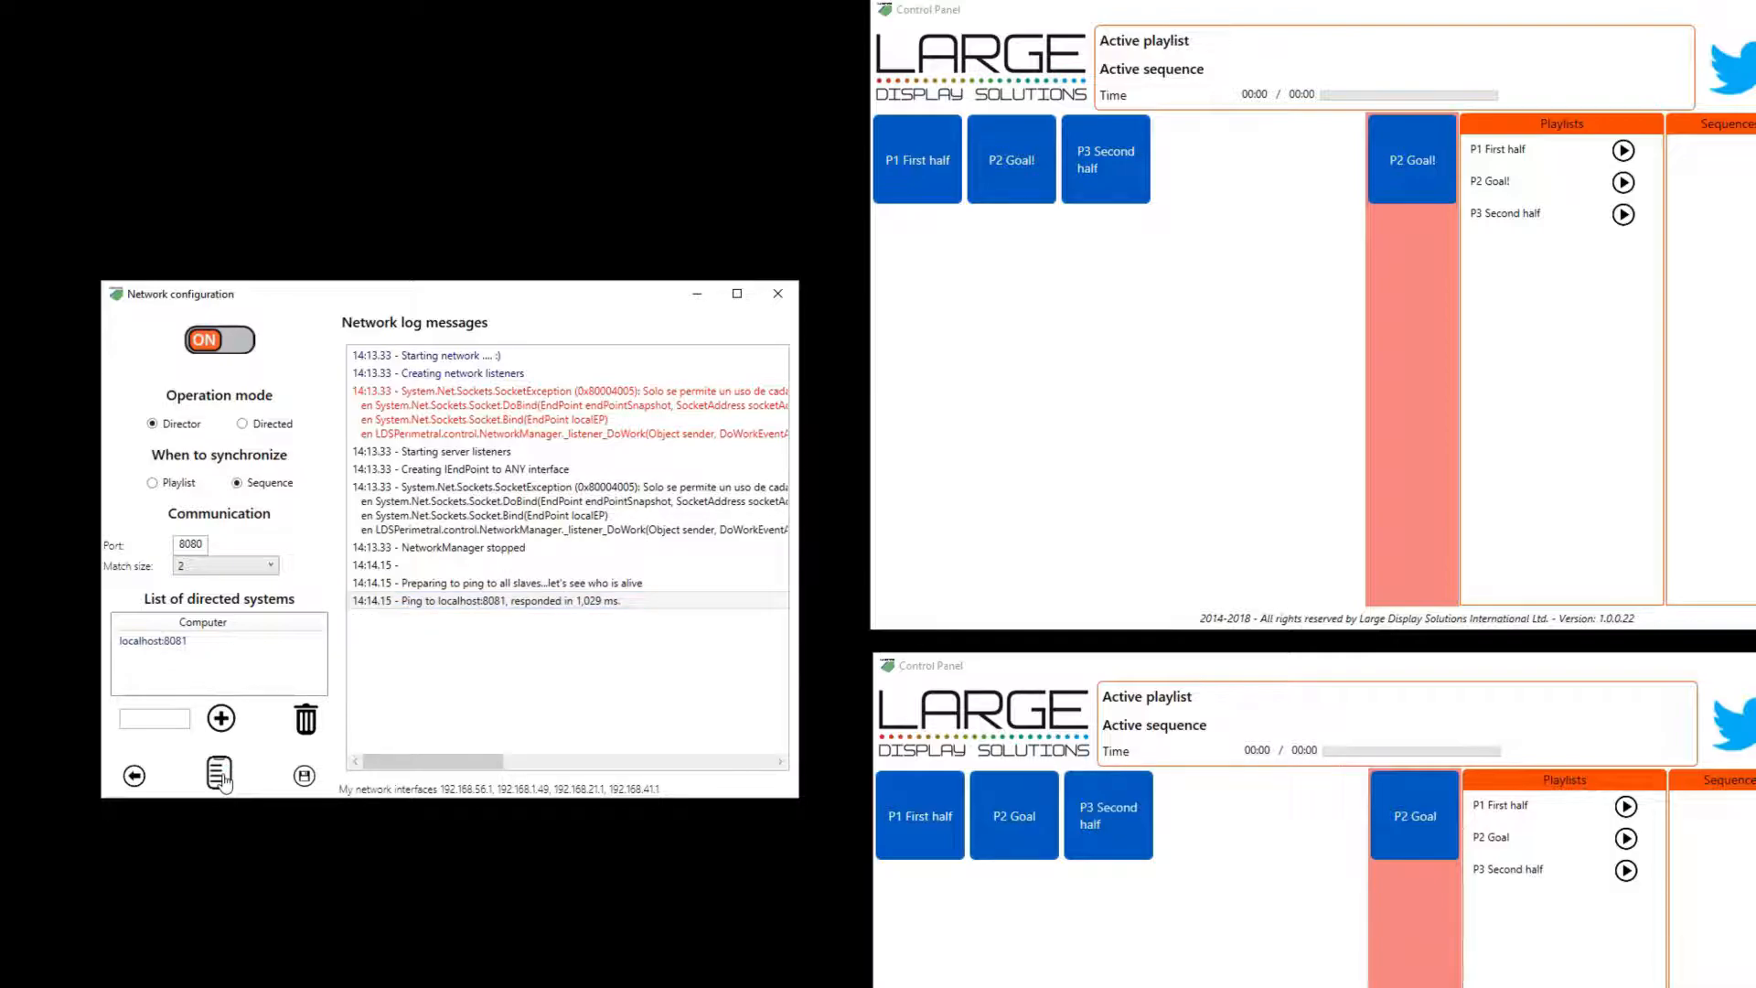
left_click(221, 776)
left_click(220, 775)
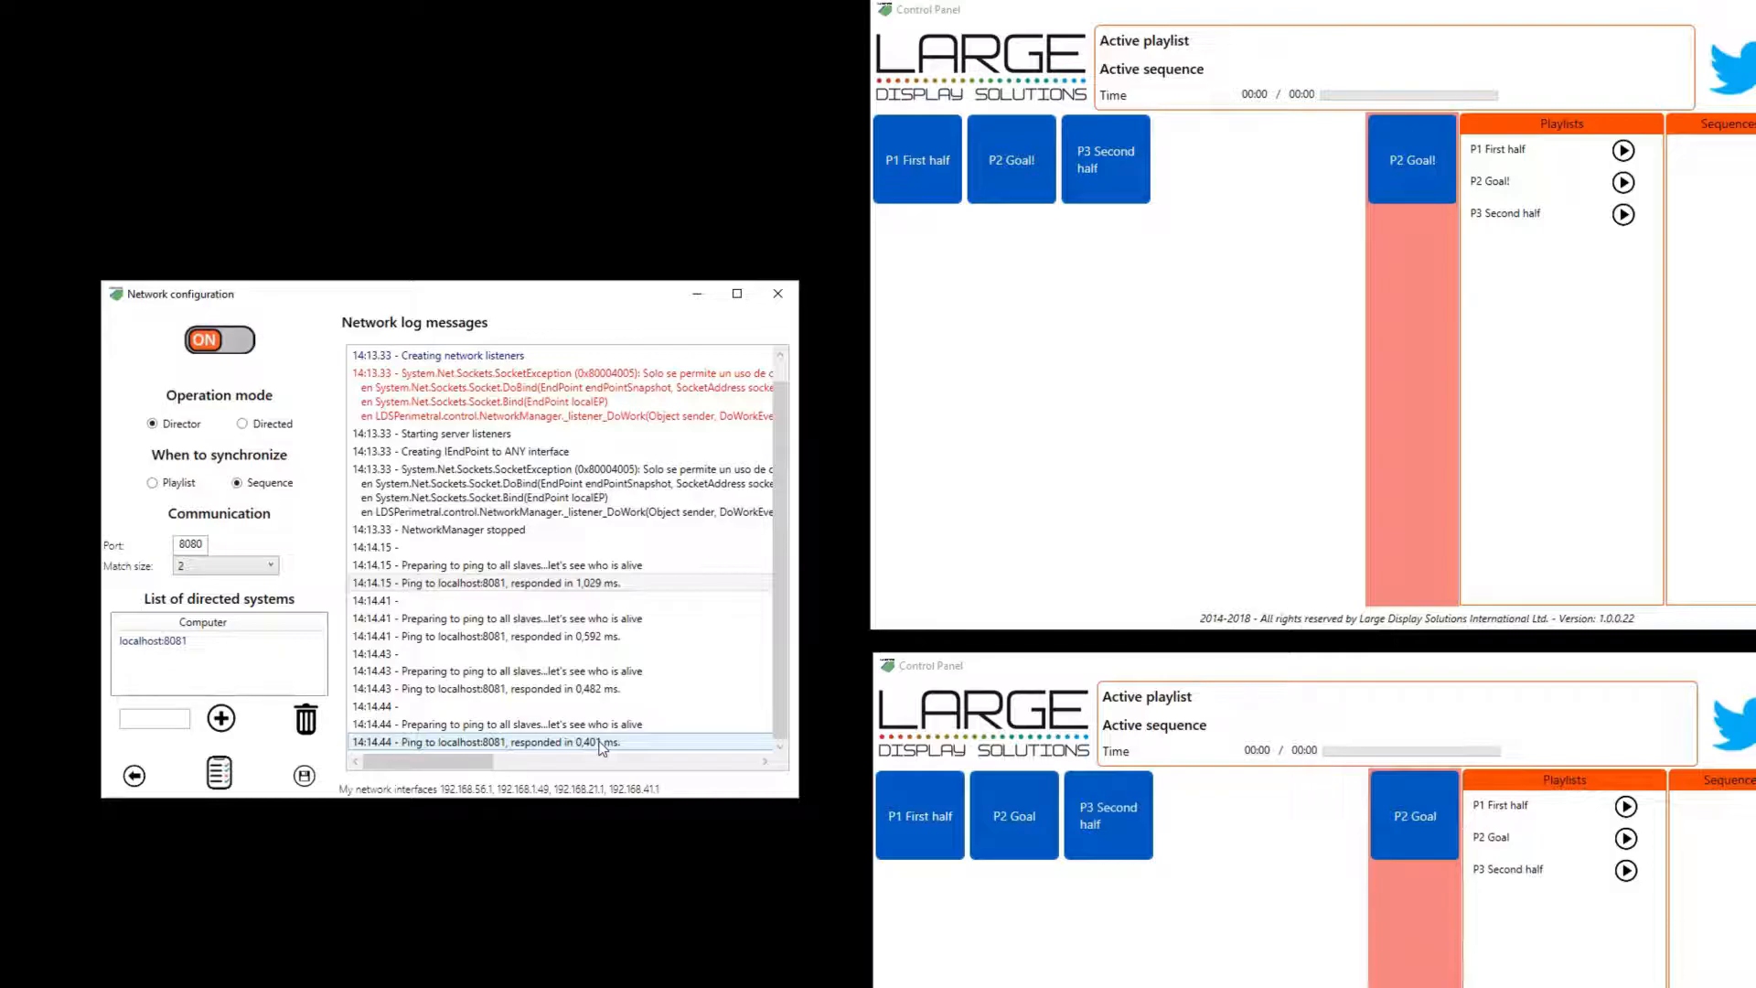
left_click(303, 776)
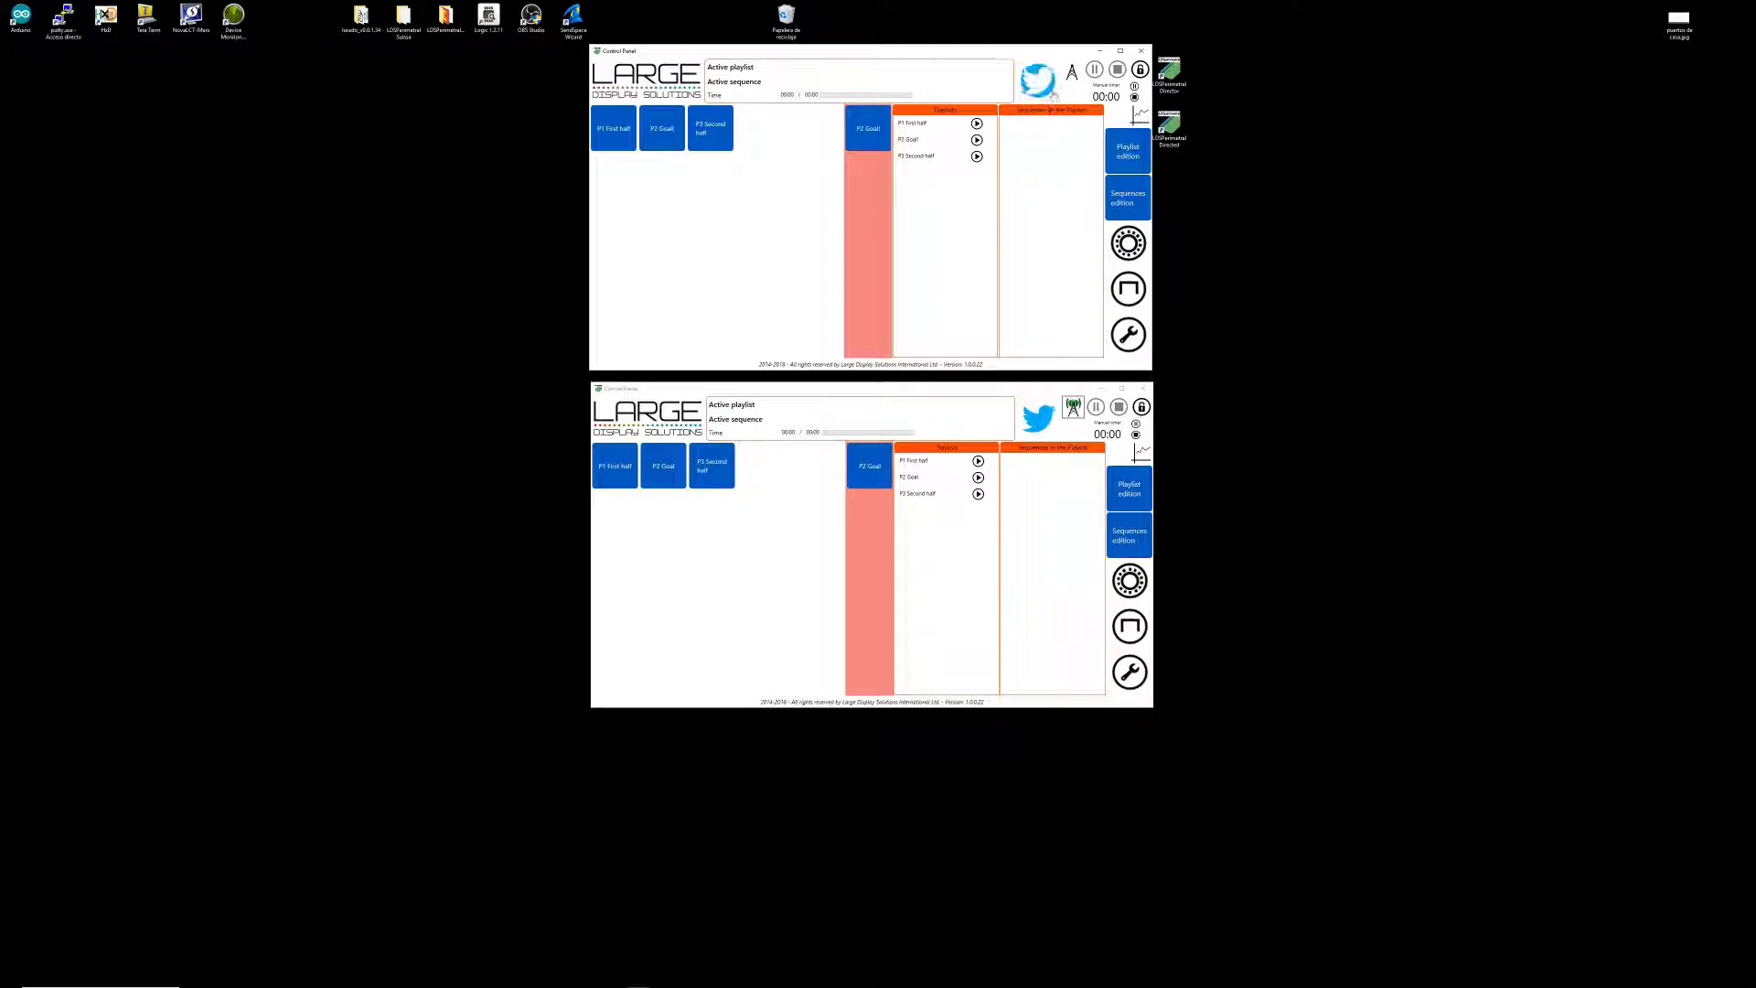
Reopen the Director's network configuration to review its match size and synchronization settings, and save it
left_click(1072, 71)
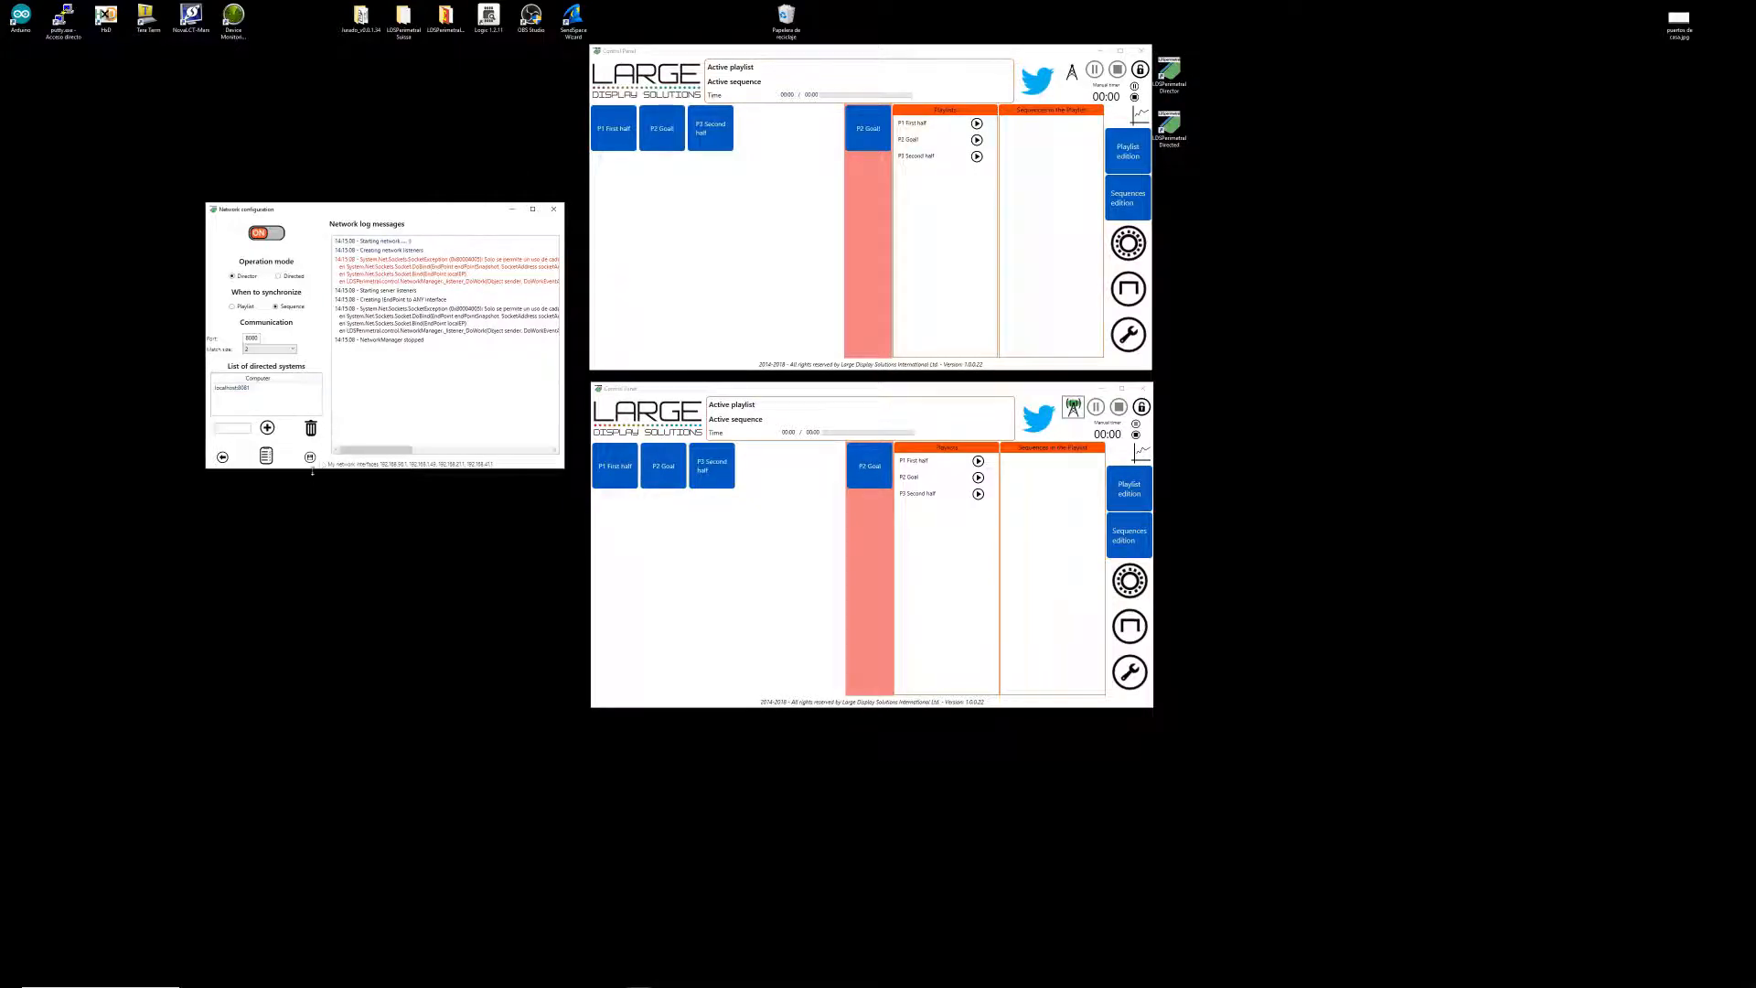
left_click(310, 459)
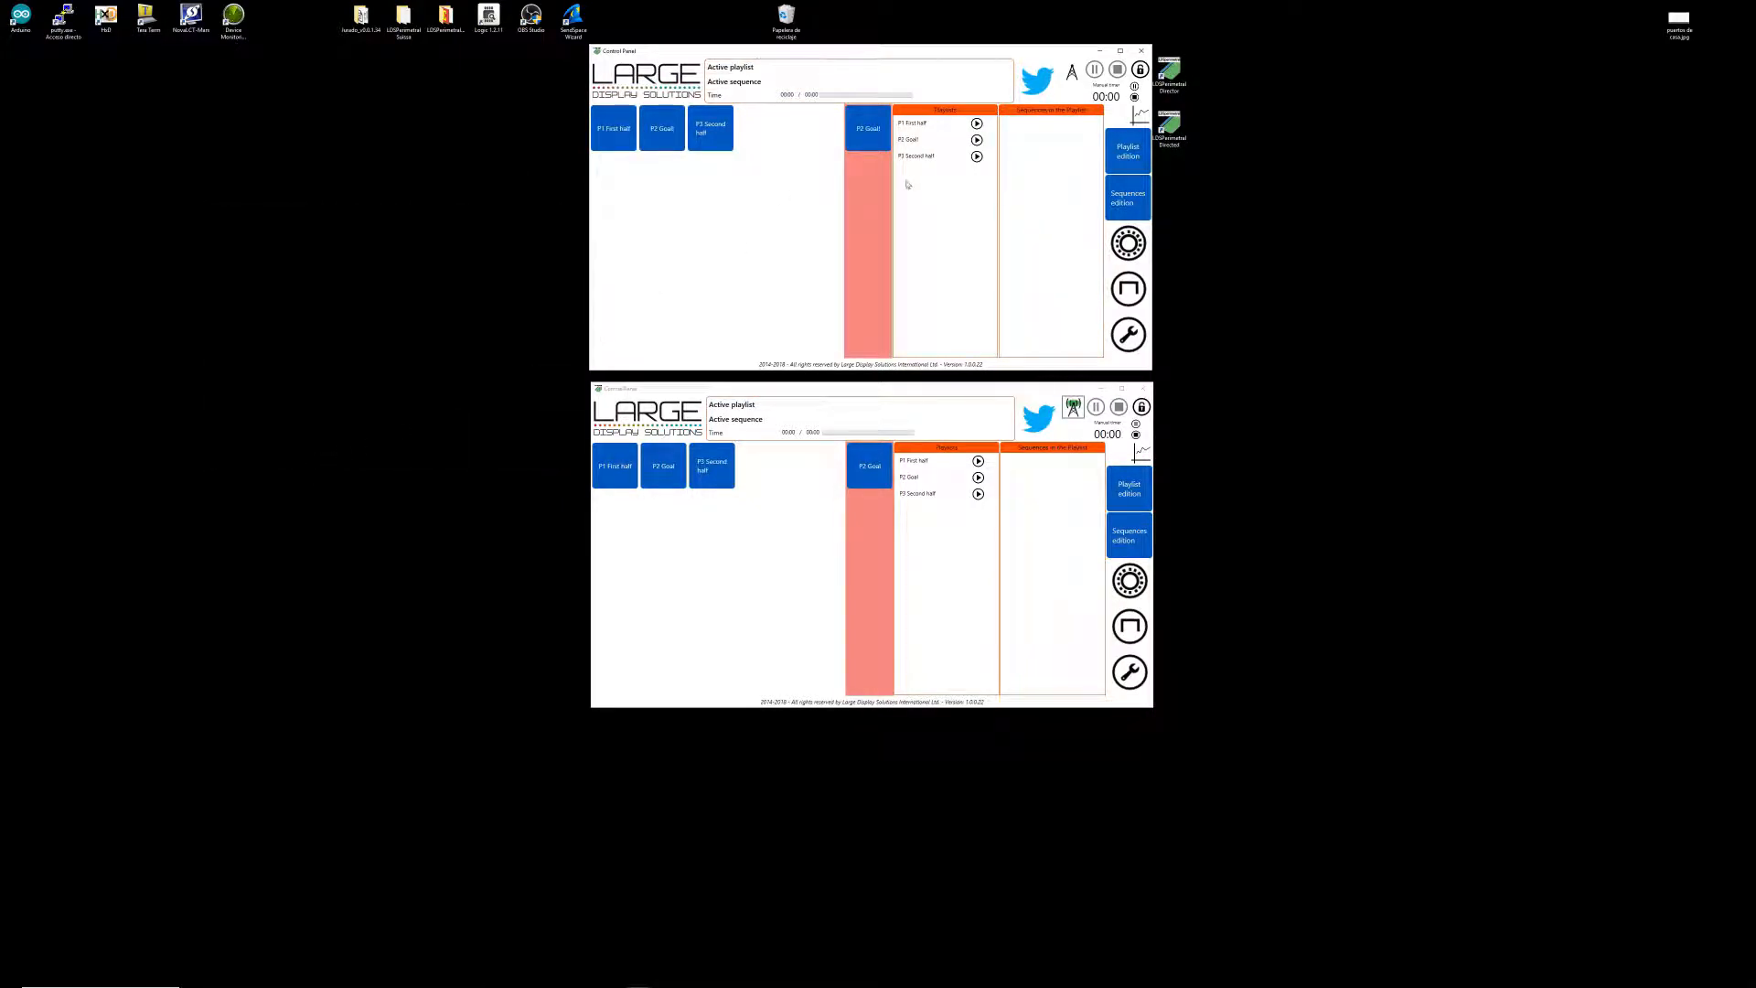
Compare the sequences of the P1 First half playlist in the Director and Directed panels, and inspect the Director's P2 Goal! playlist
left_click(932, 128)
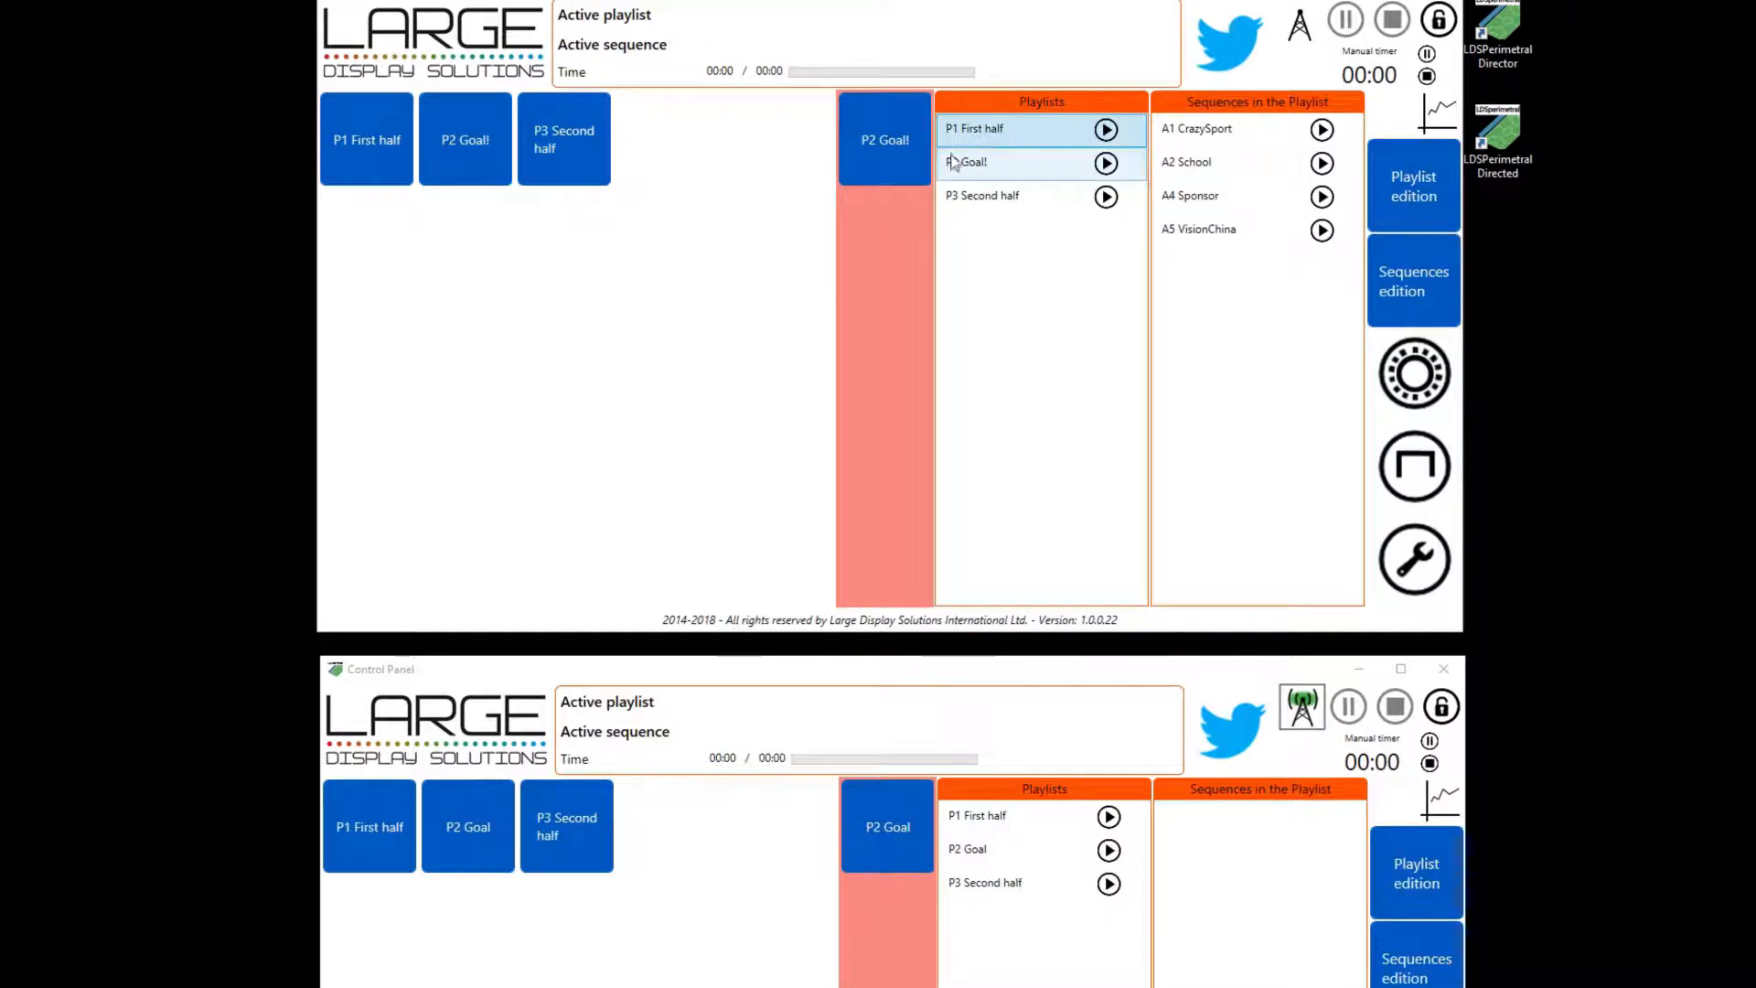
left_click(953, 162)
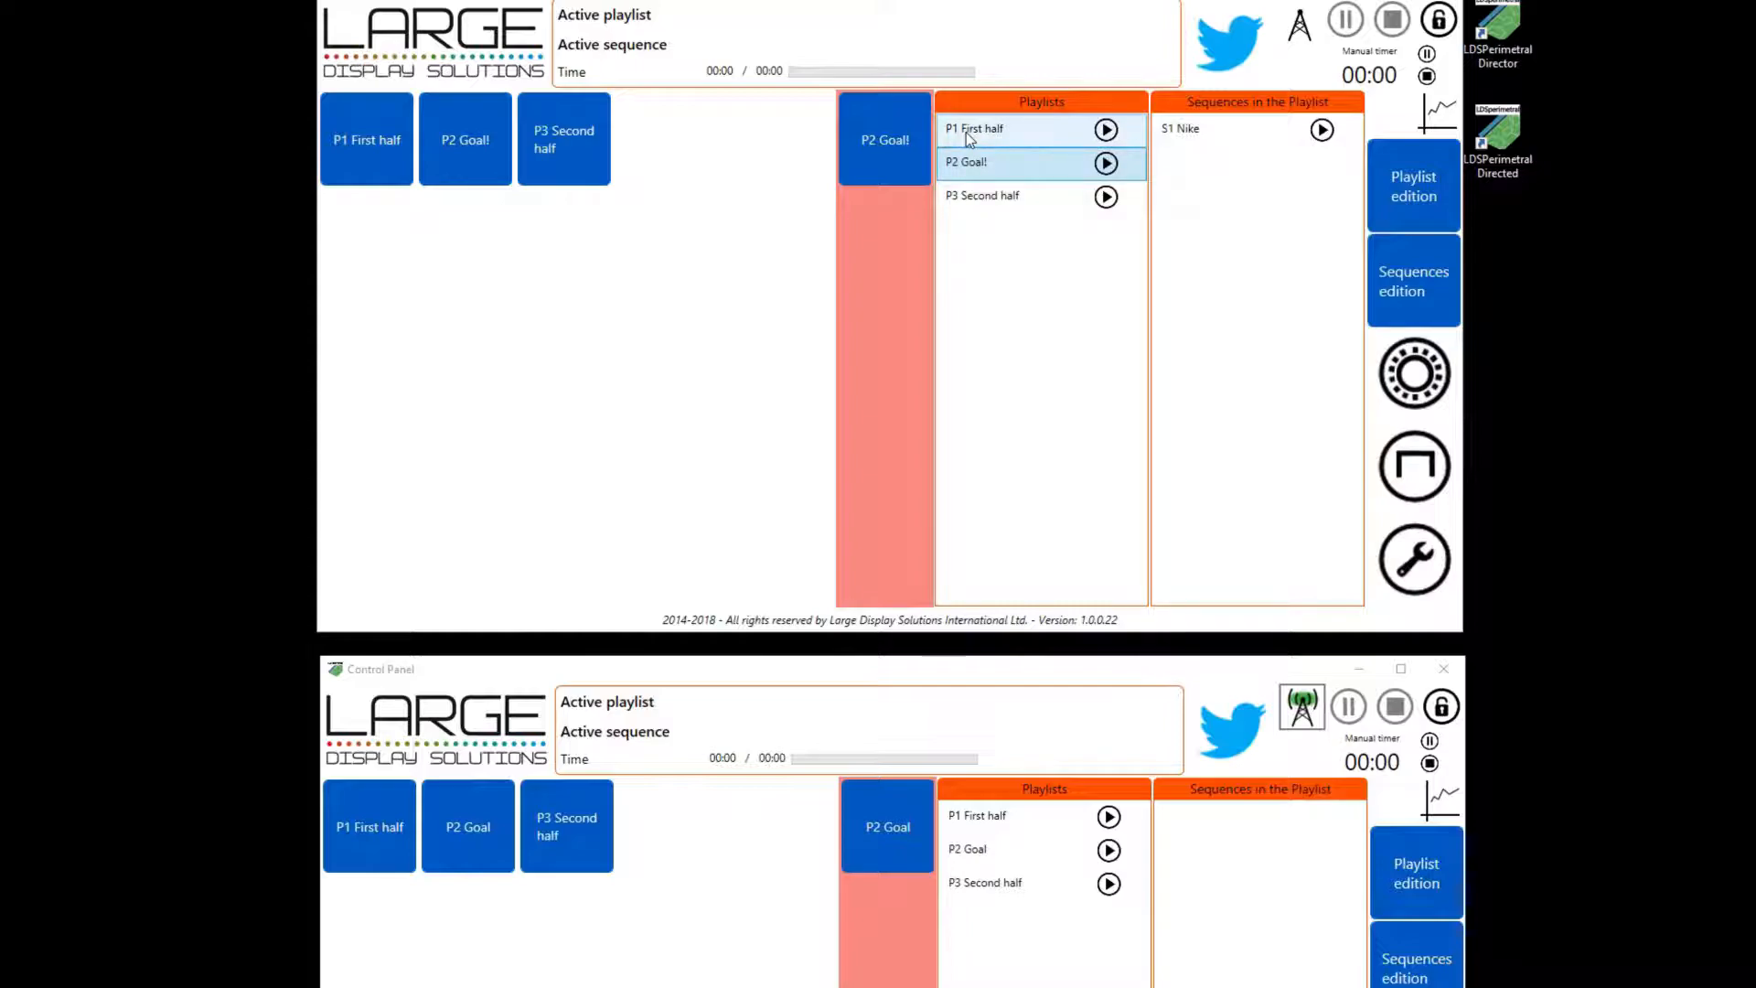
left_click(997, 133)
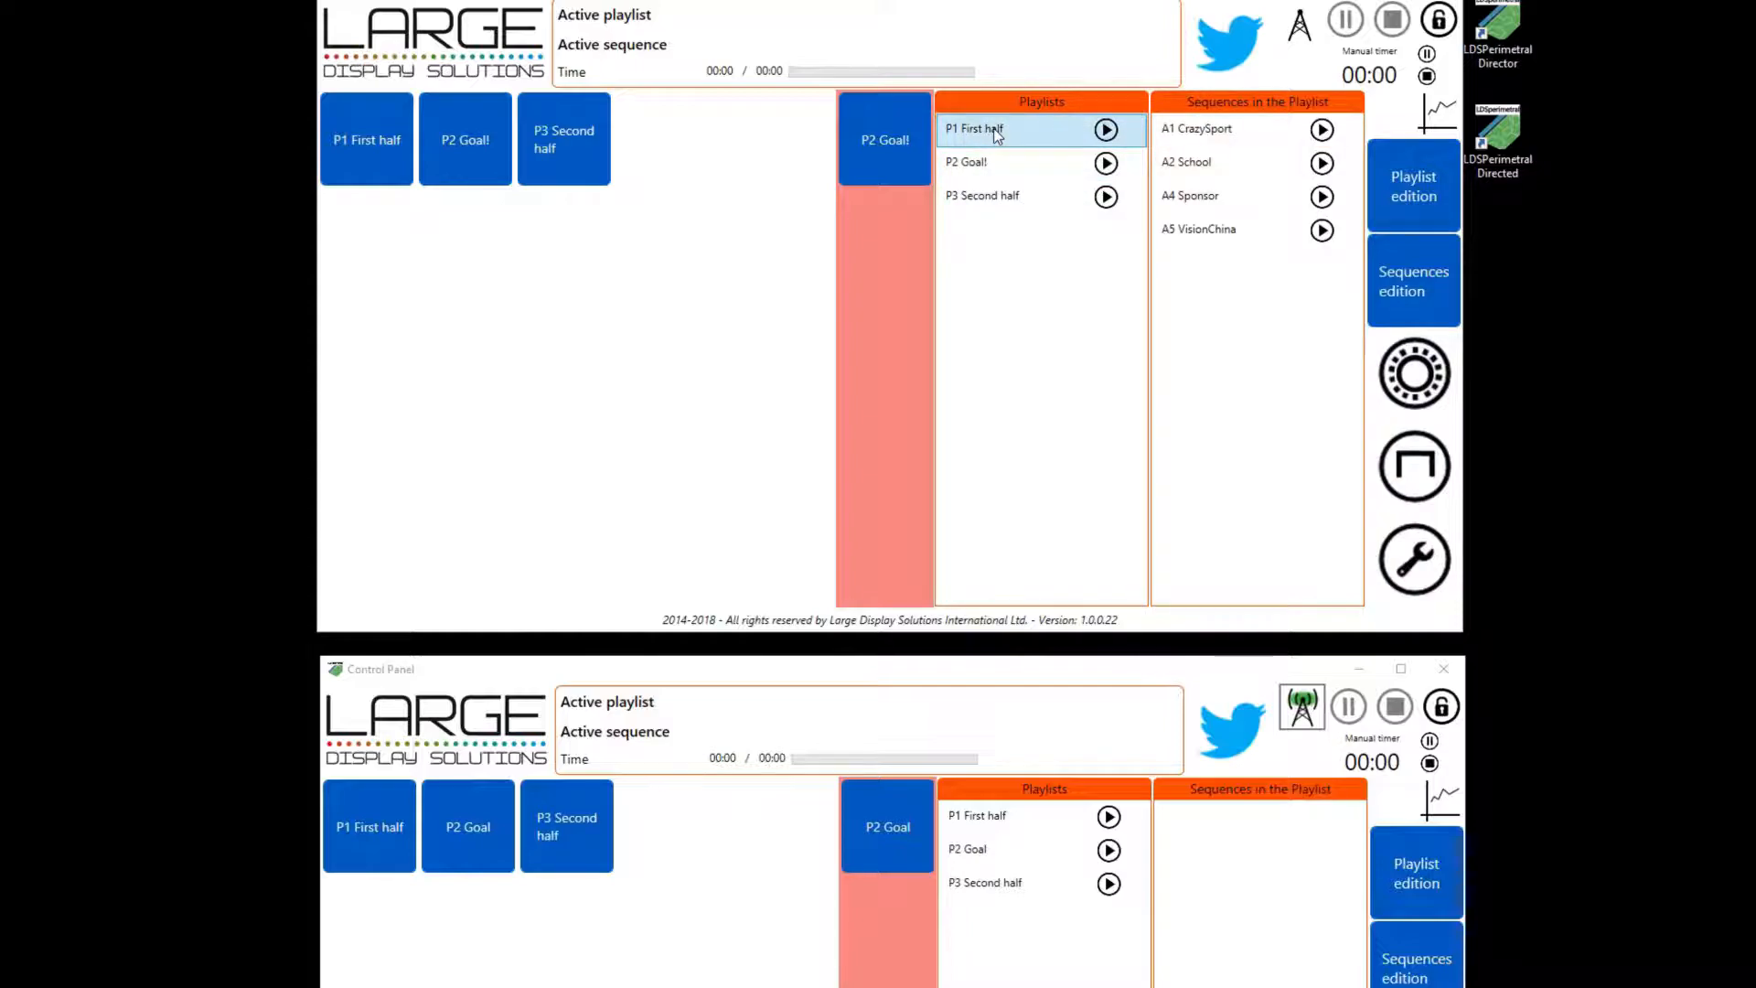
left_click(976, 172)
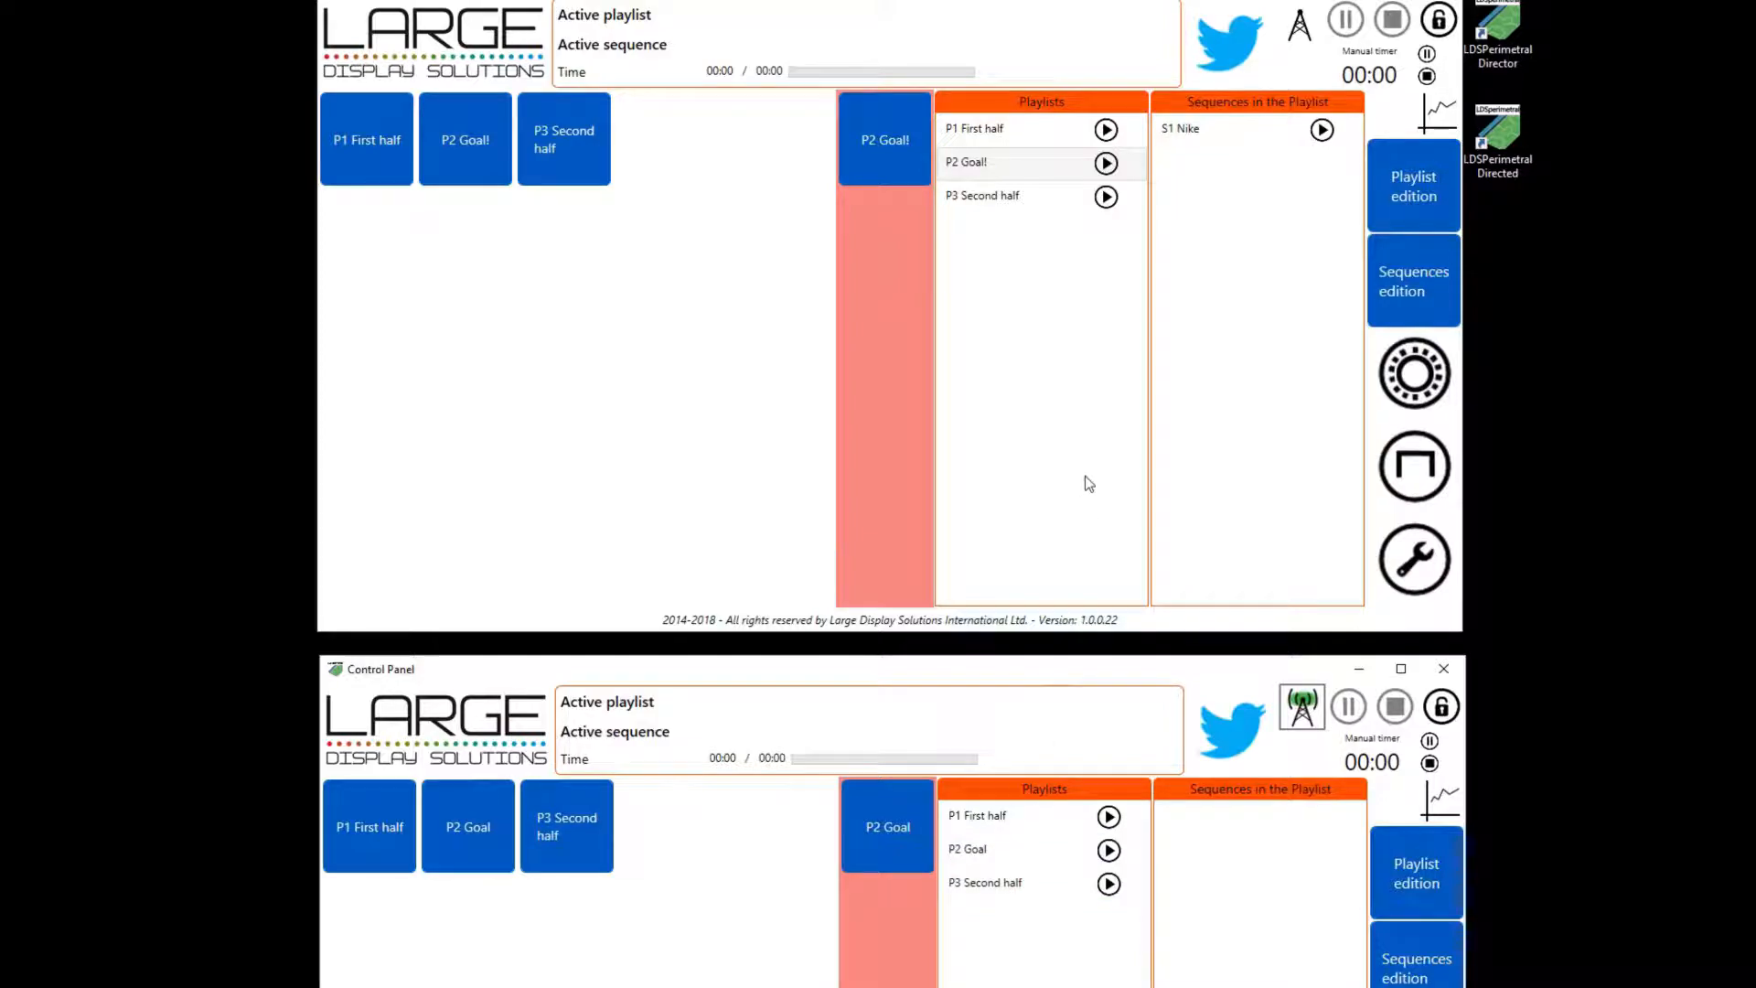
left_click(976, 824)
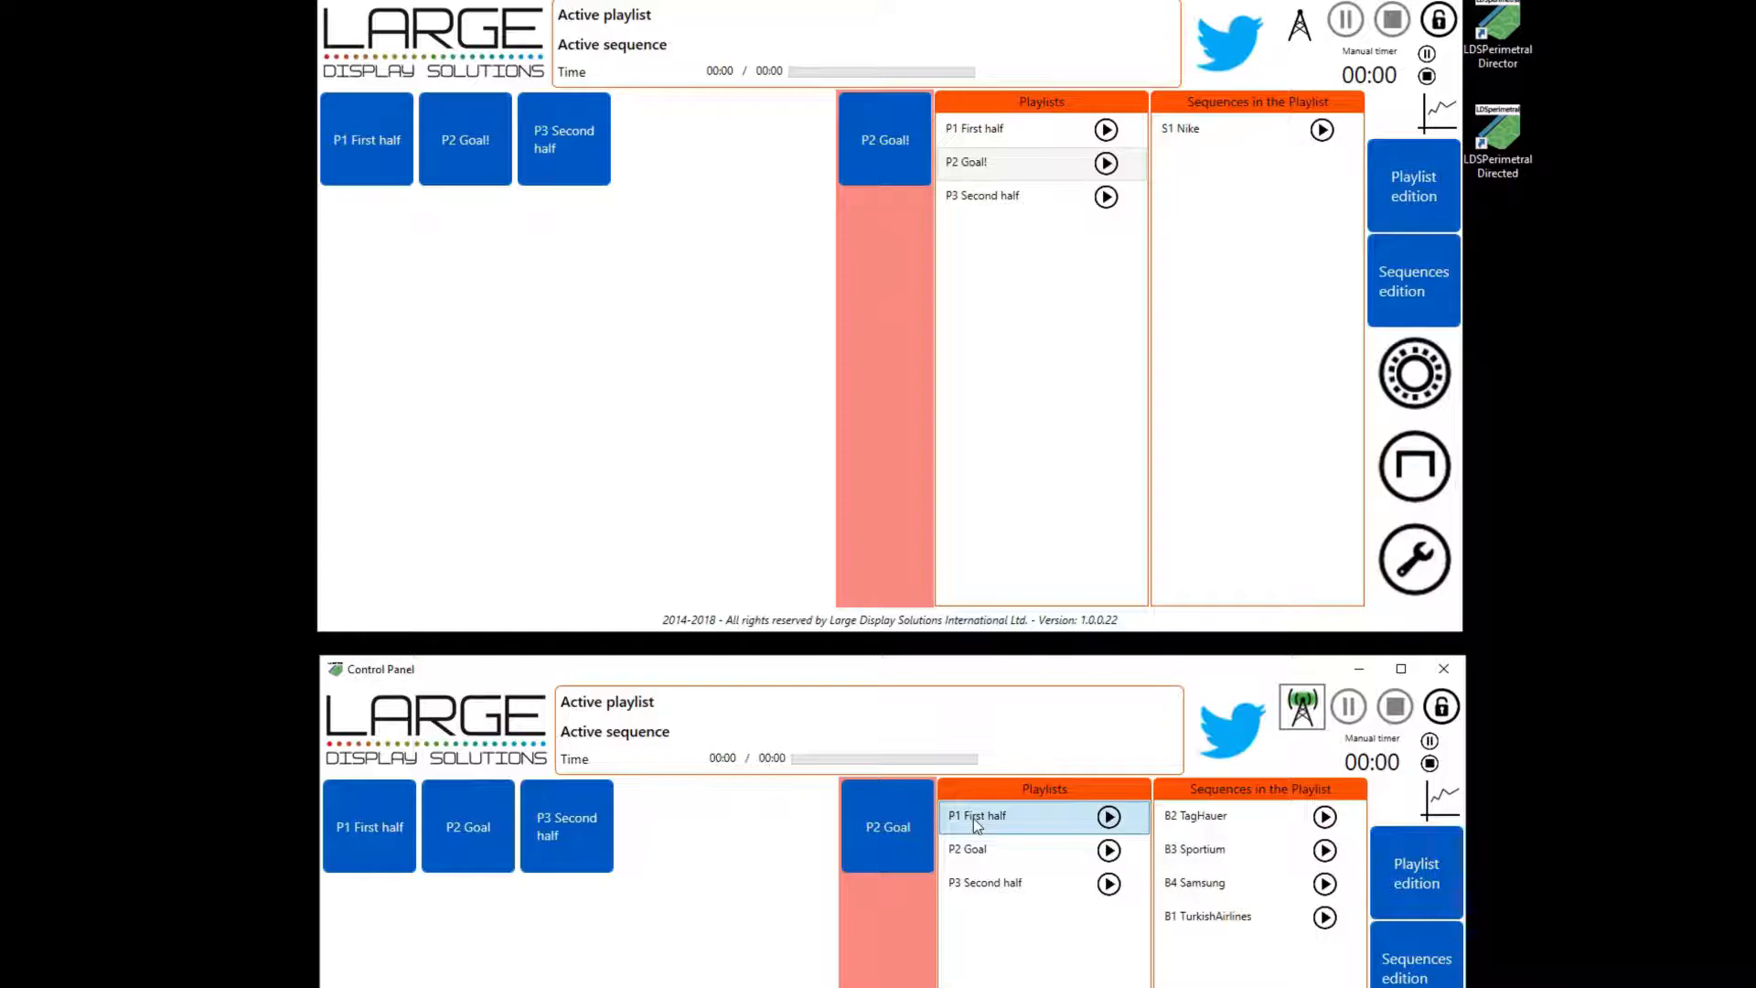
left_click(991, 135)
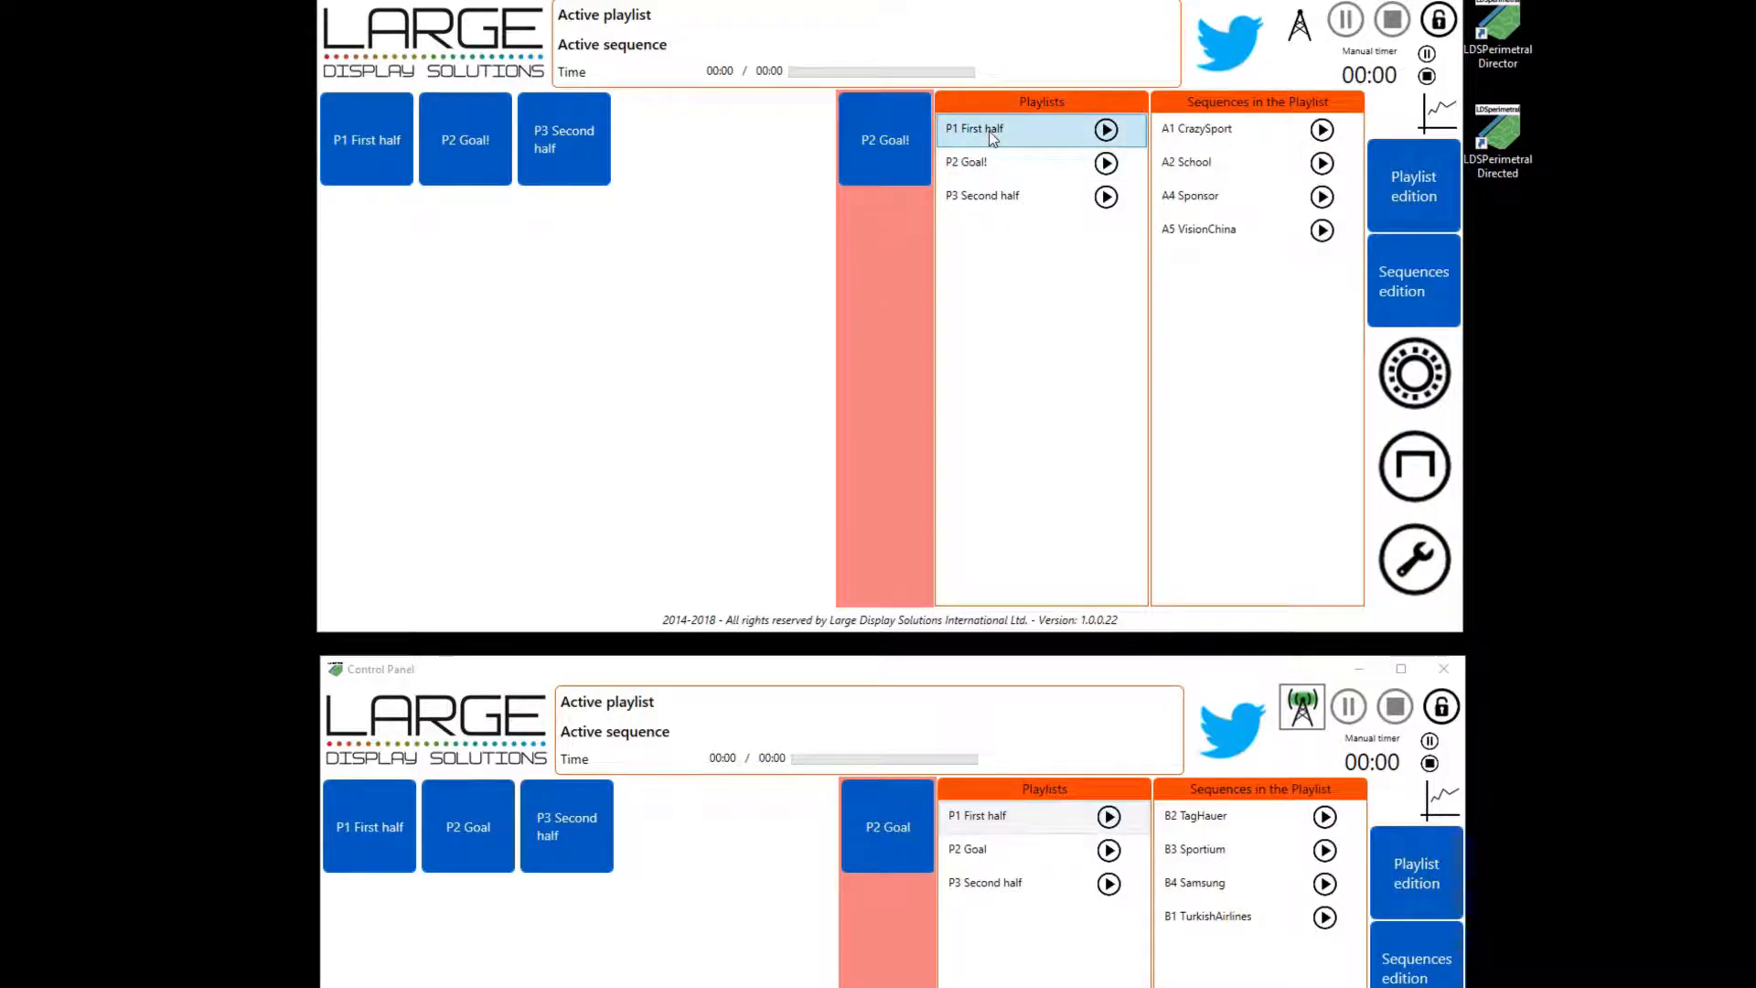
left_click(975, 822)
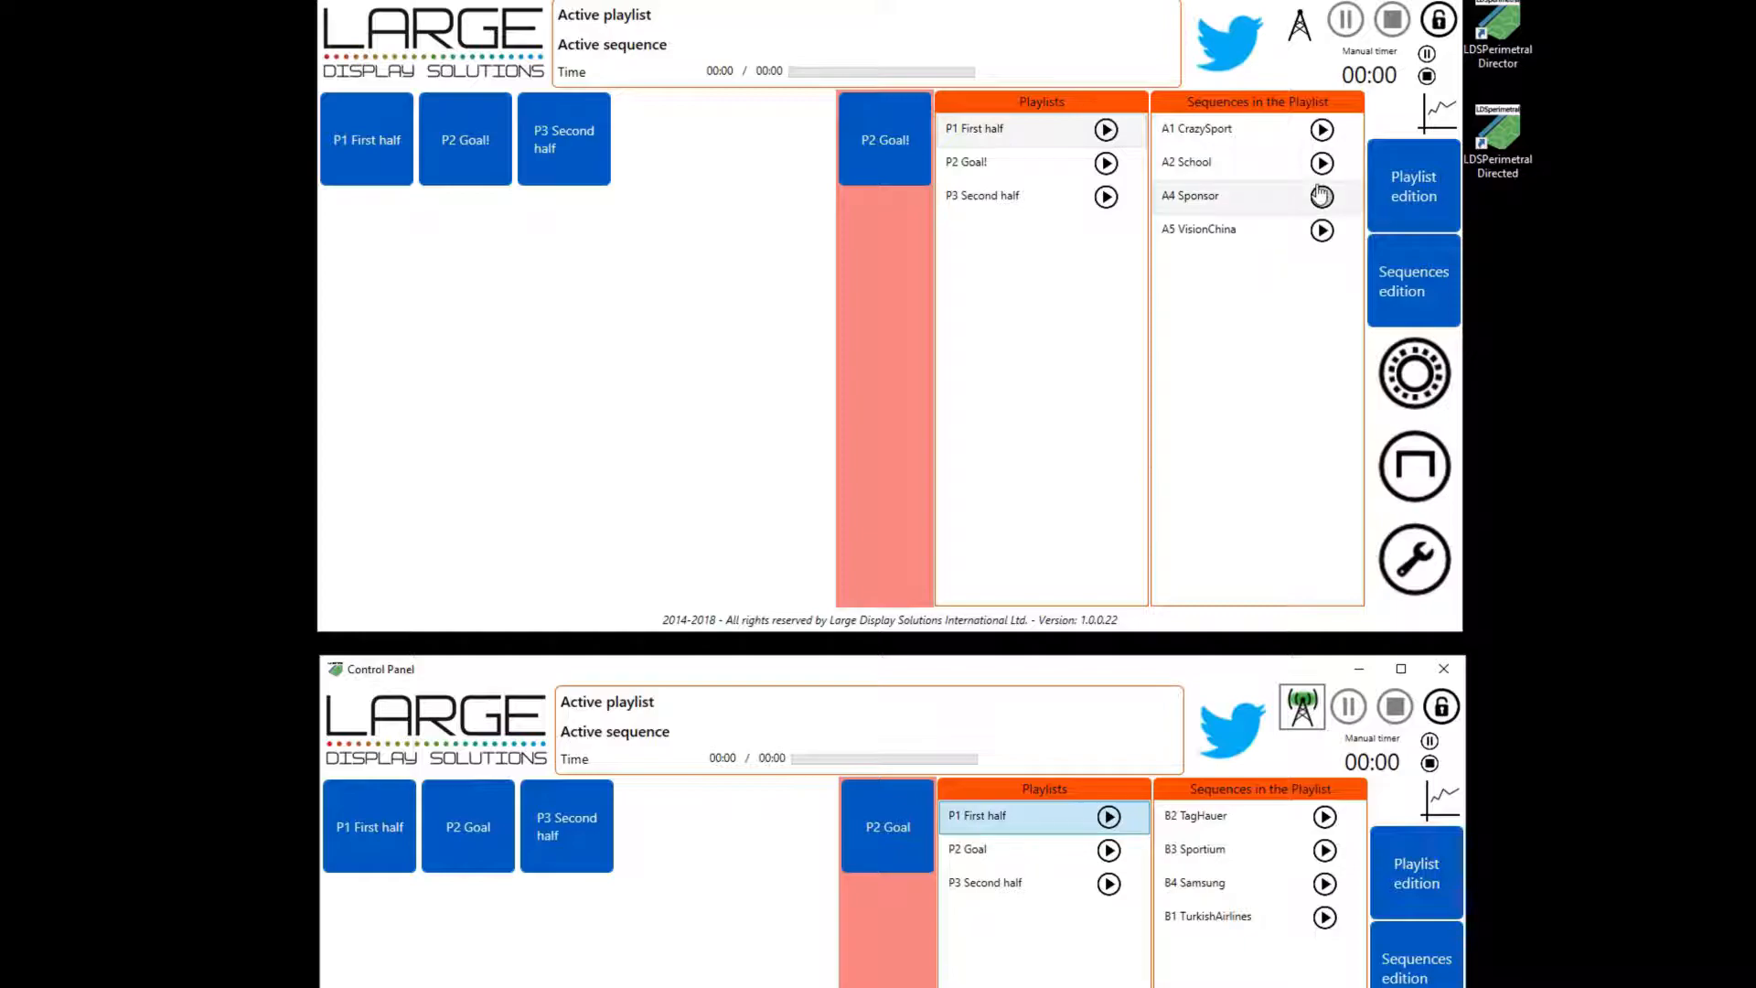
Go through the Director's P1 First half sequences from A1 CrazySport to A5 VisionChina, comparing their order with the Directed playlist
left_click(1223, 132)
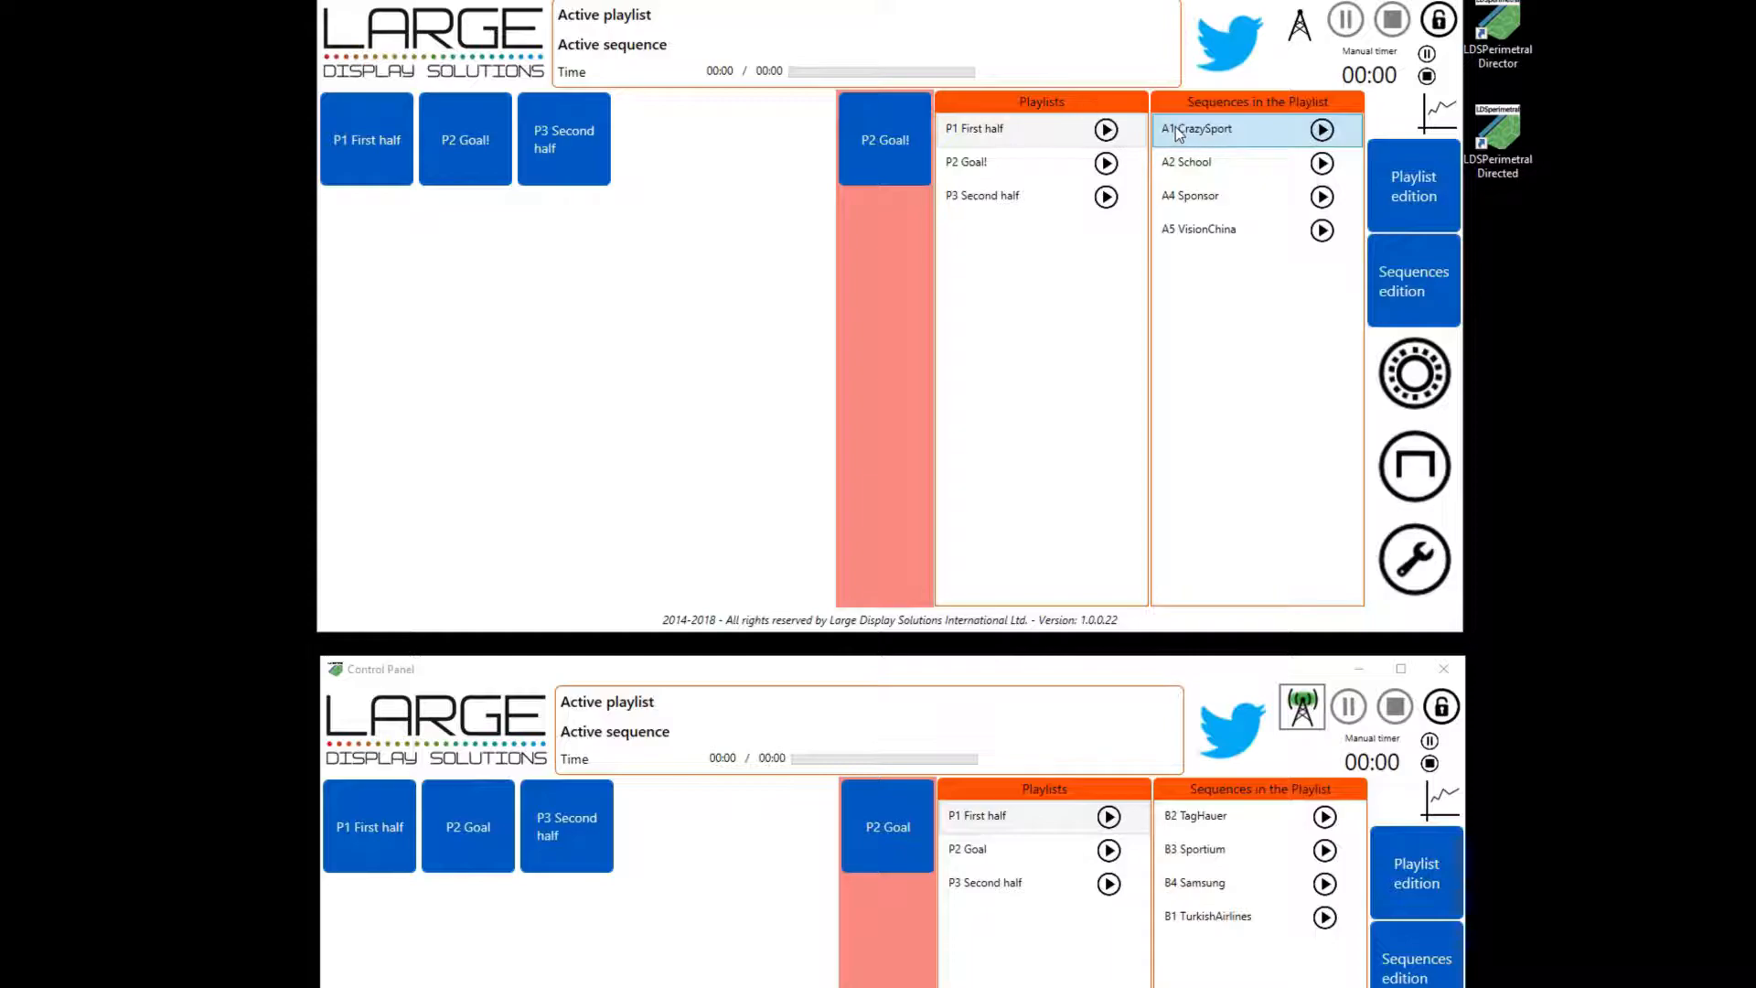
left_click(1213, 228)
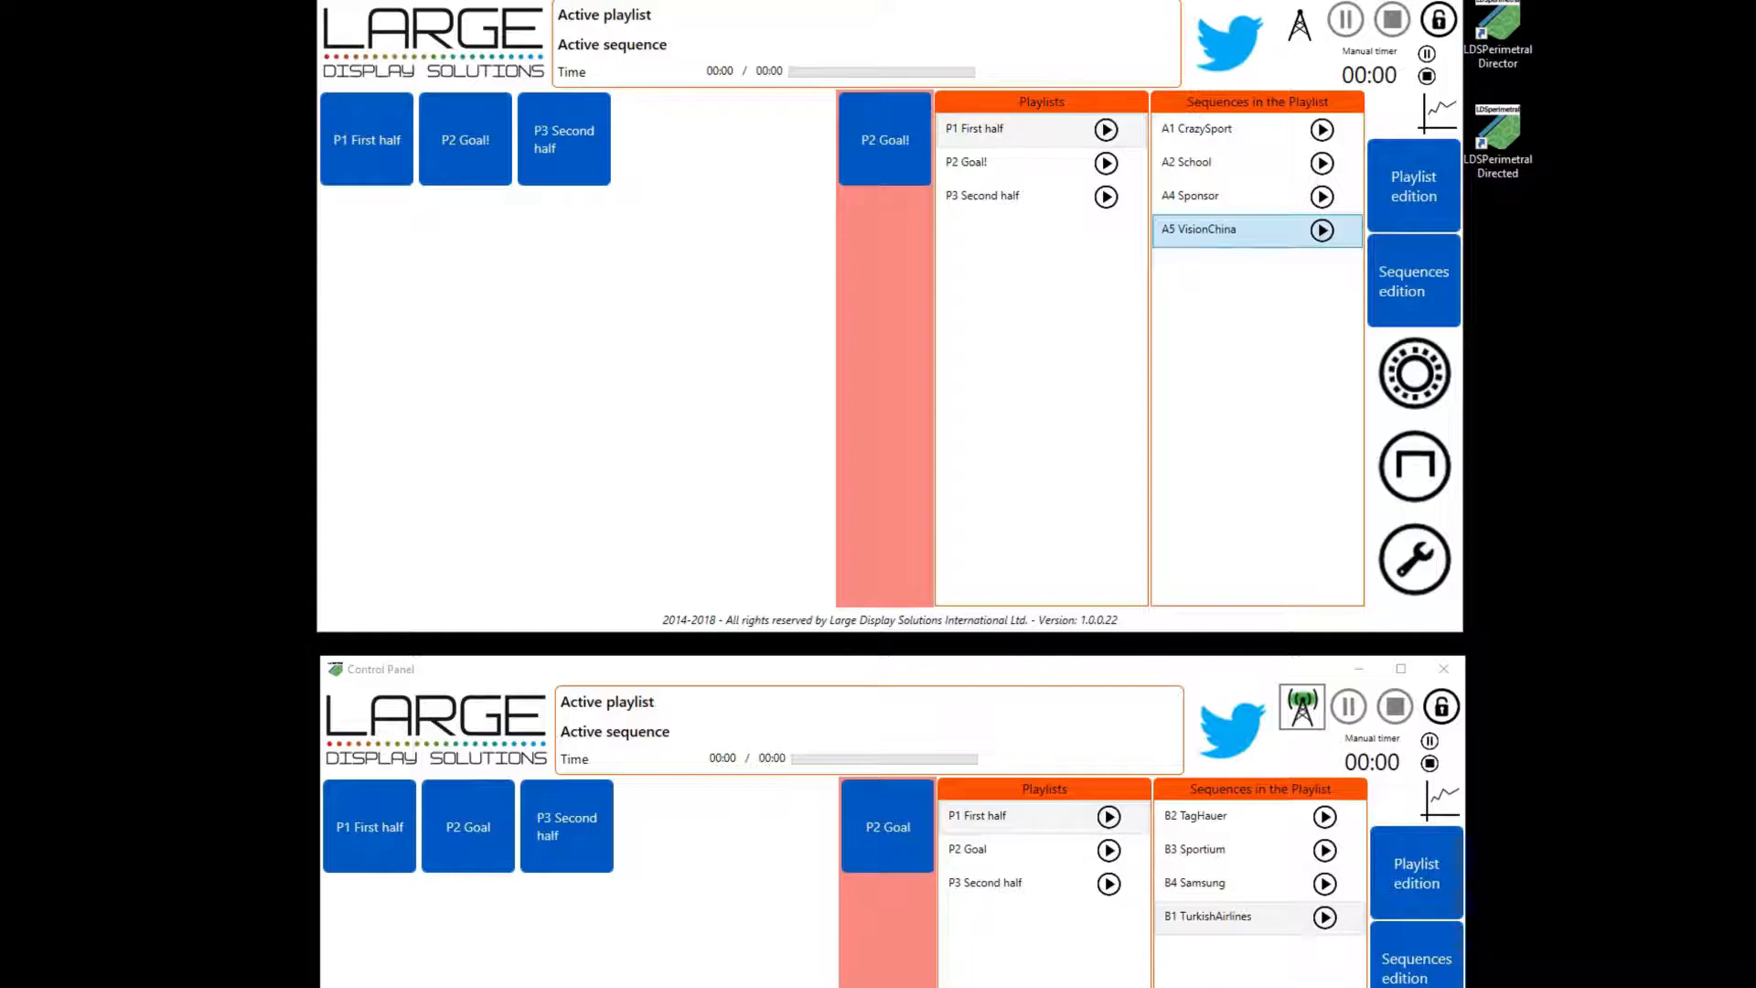
left_click(1202, 165)
left_click(1200, 130)
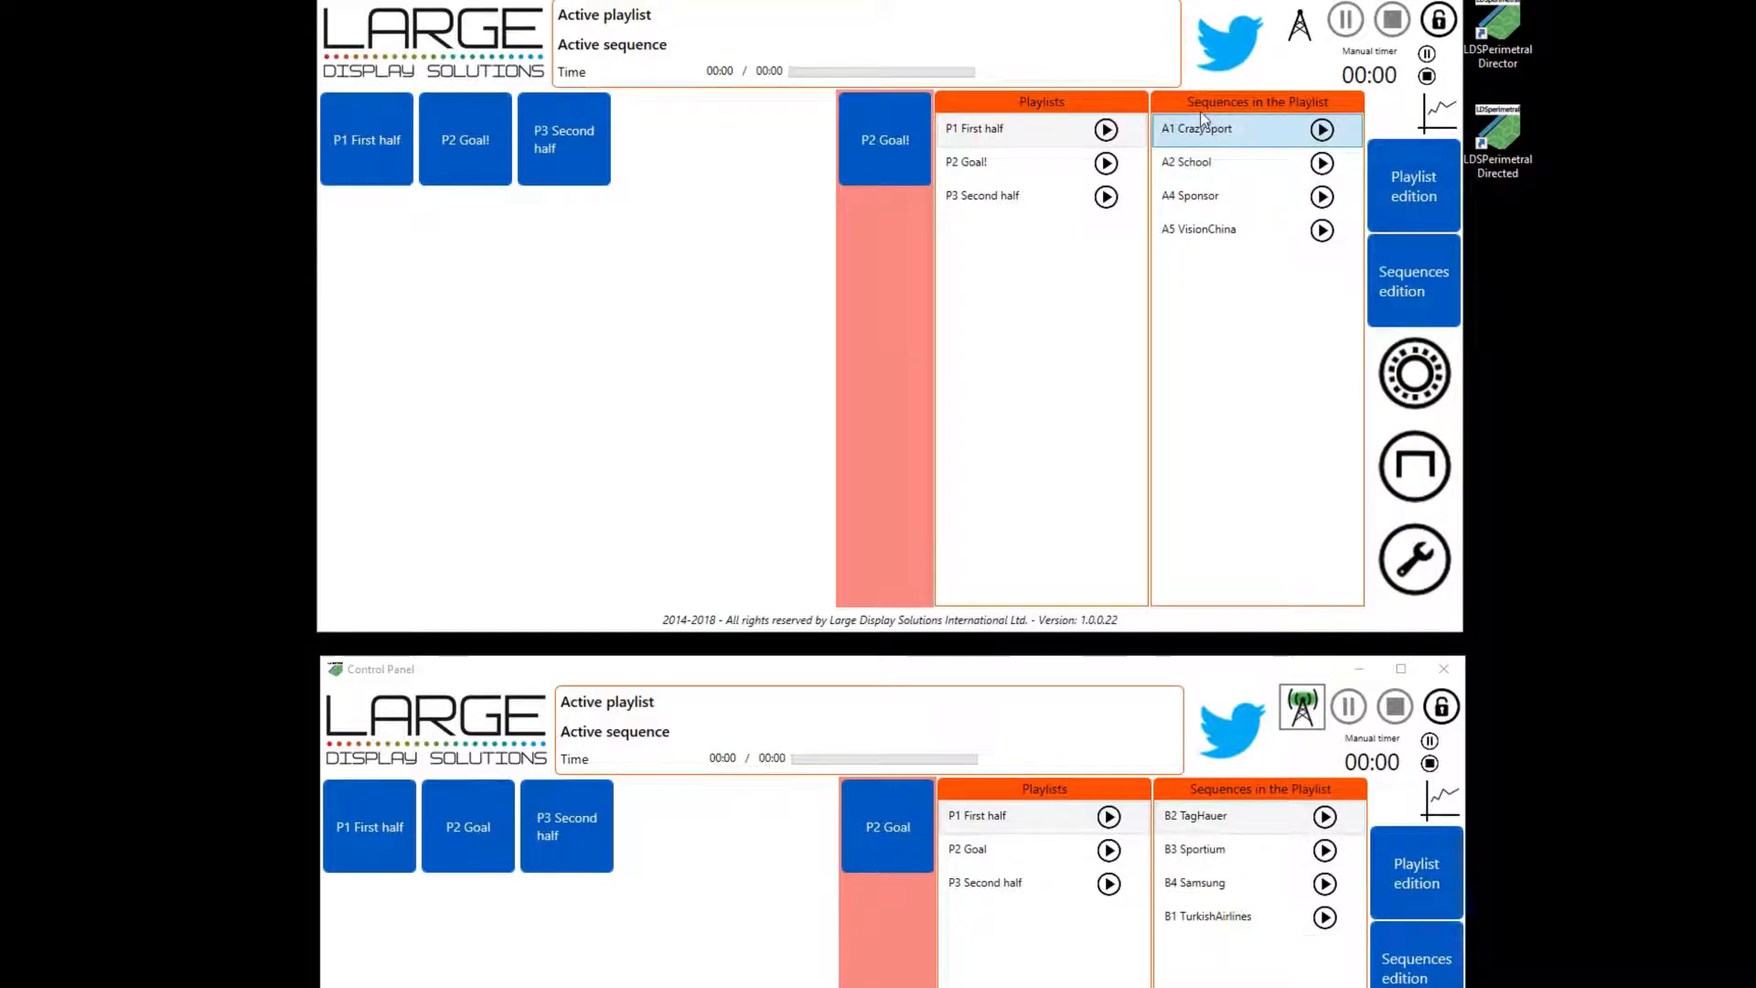
left_click(1202, 163)
left_click(1203, 196)
left_click(1207, 229)
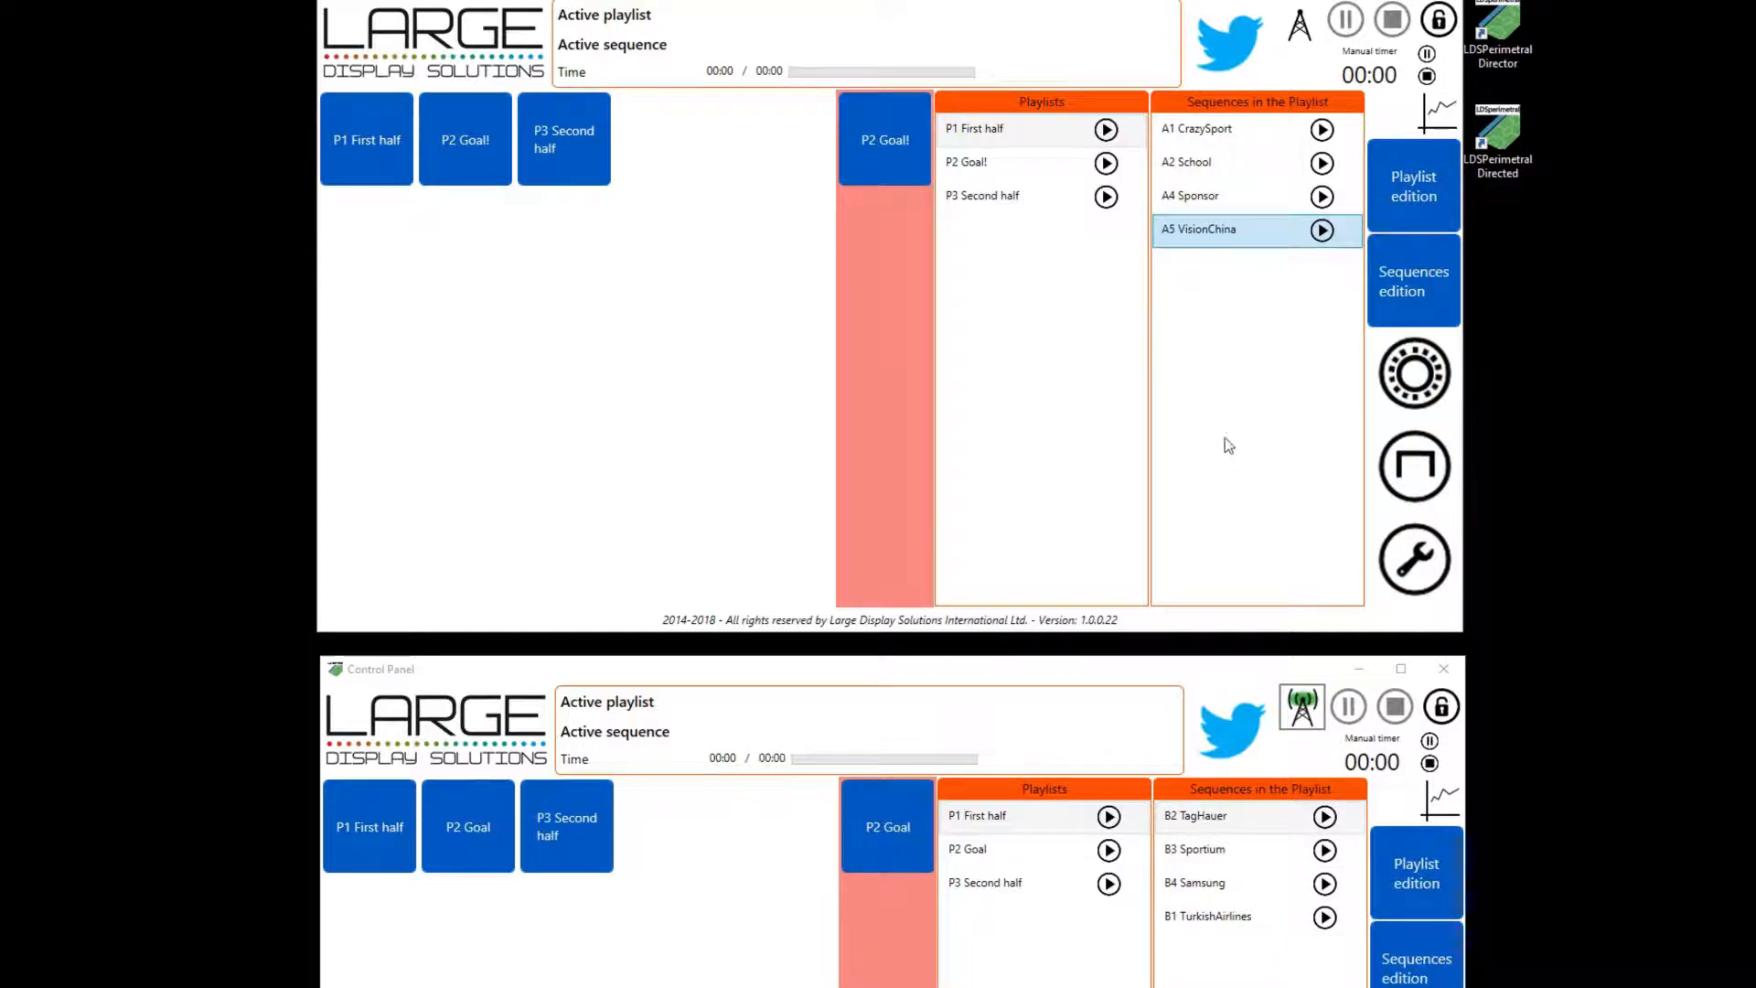
left_click(1195, 137)
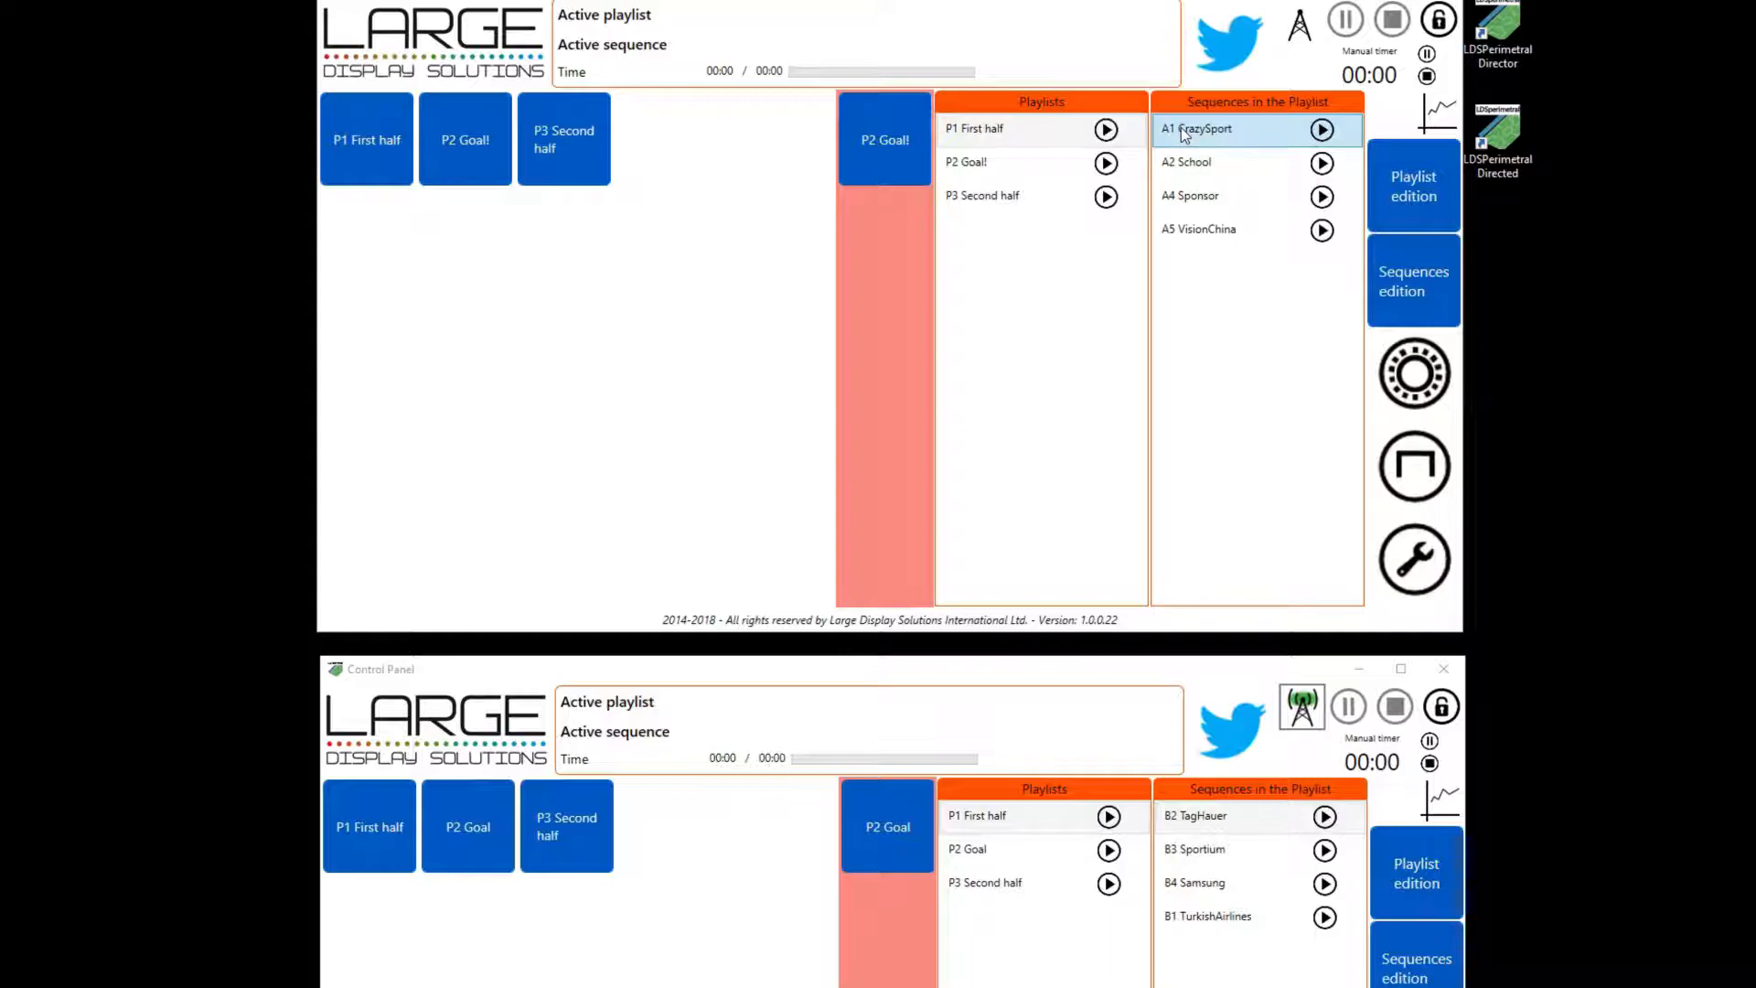
Compare the P1 First half sequences of the Director, starting with A1 CrazySport, with the Directed's B2 TagHauer to B1 TurkishAirlines
left_click_drag(1167, 134, 1182, 816)
left_click(1178, 822)
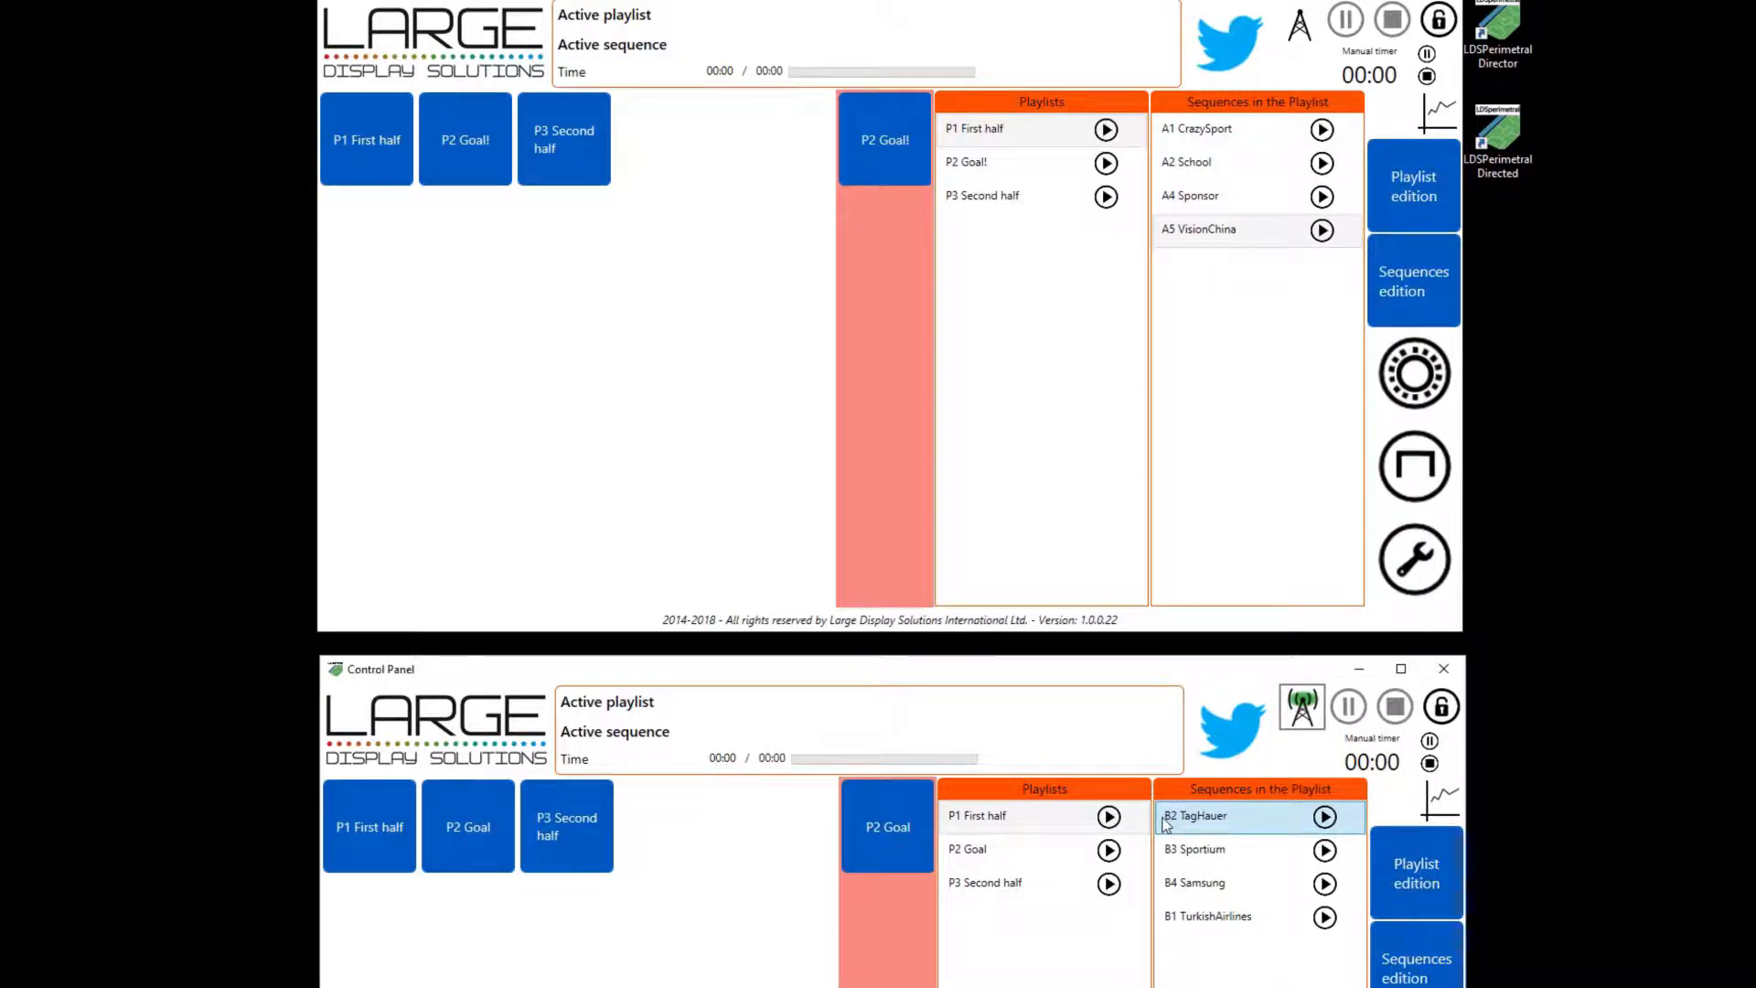
left_click(1170, 131)
left_click(1207, 916)
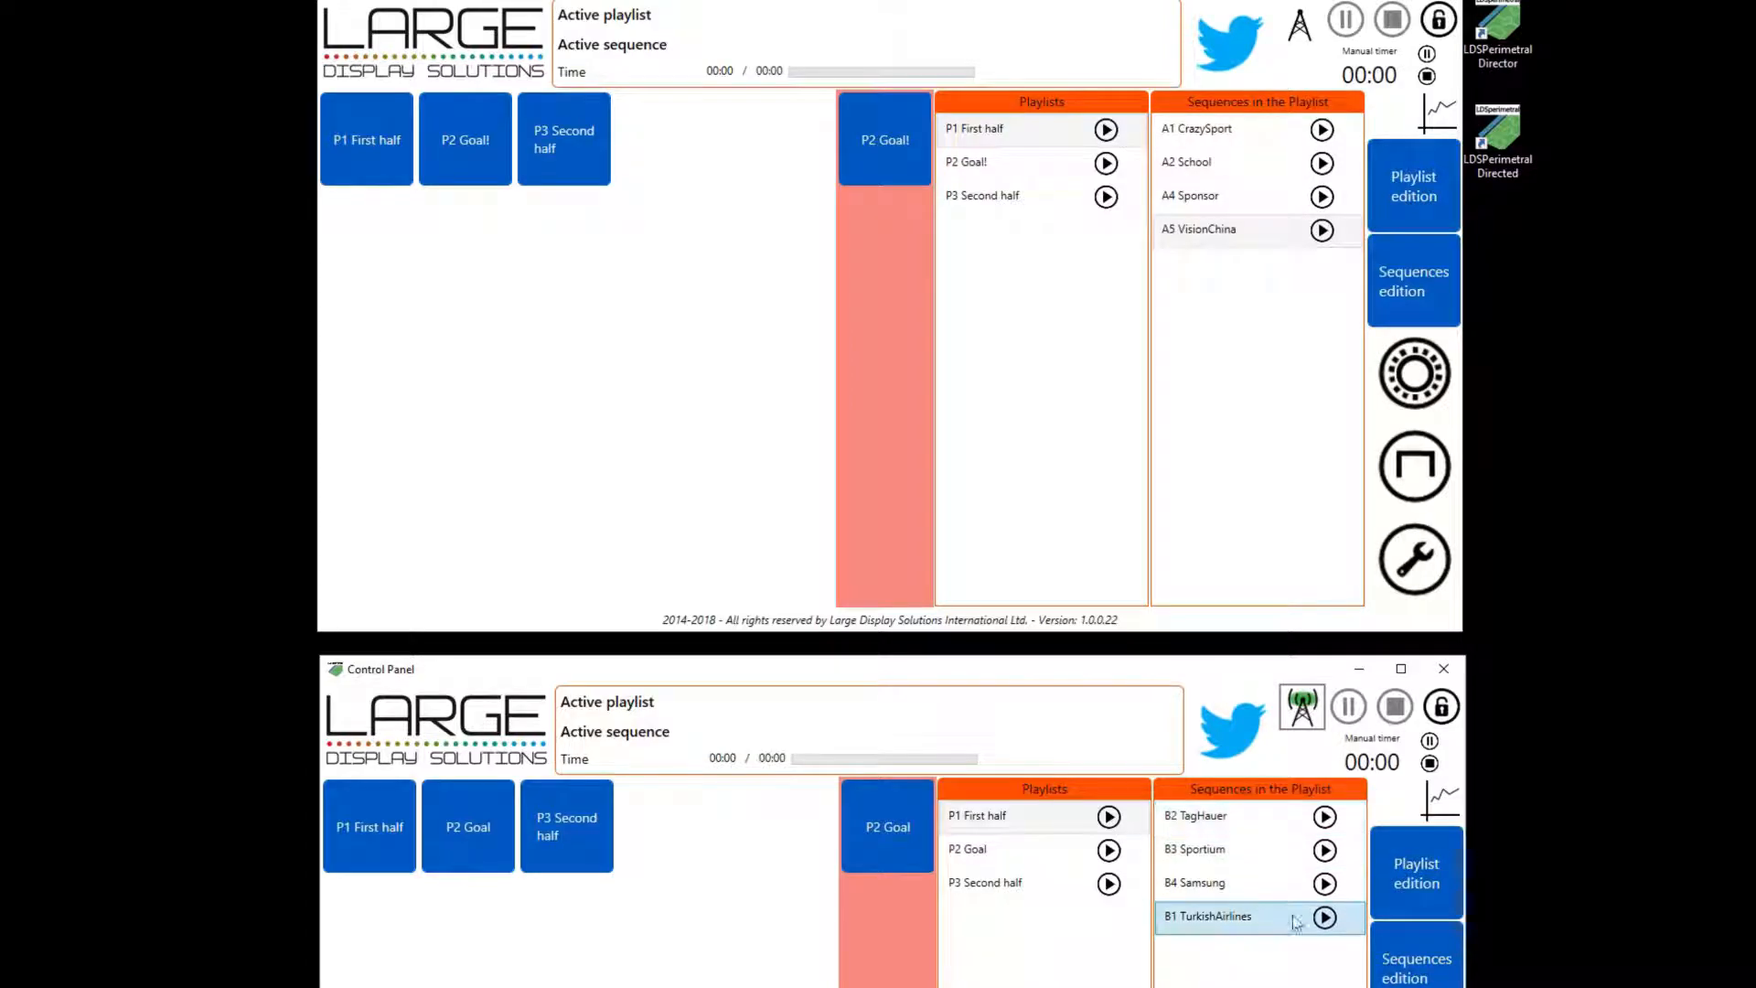
Inspect the details of the B2 TagHauer sequence in the Directed's sequence editor, and close the editor
left_click(1425, 970)
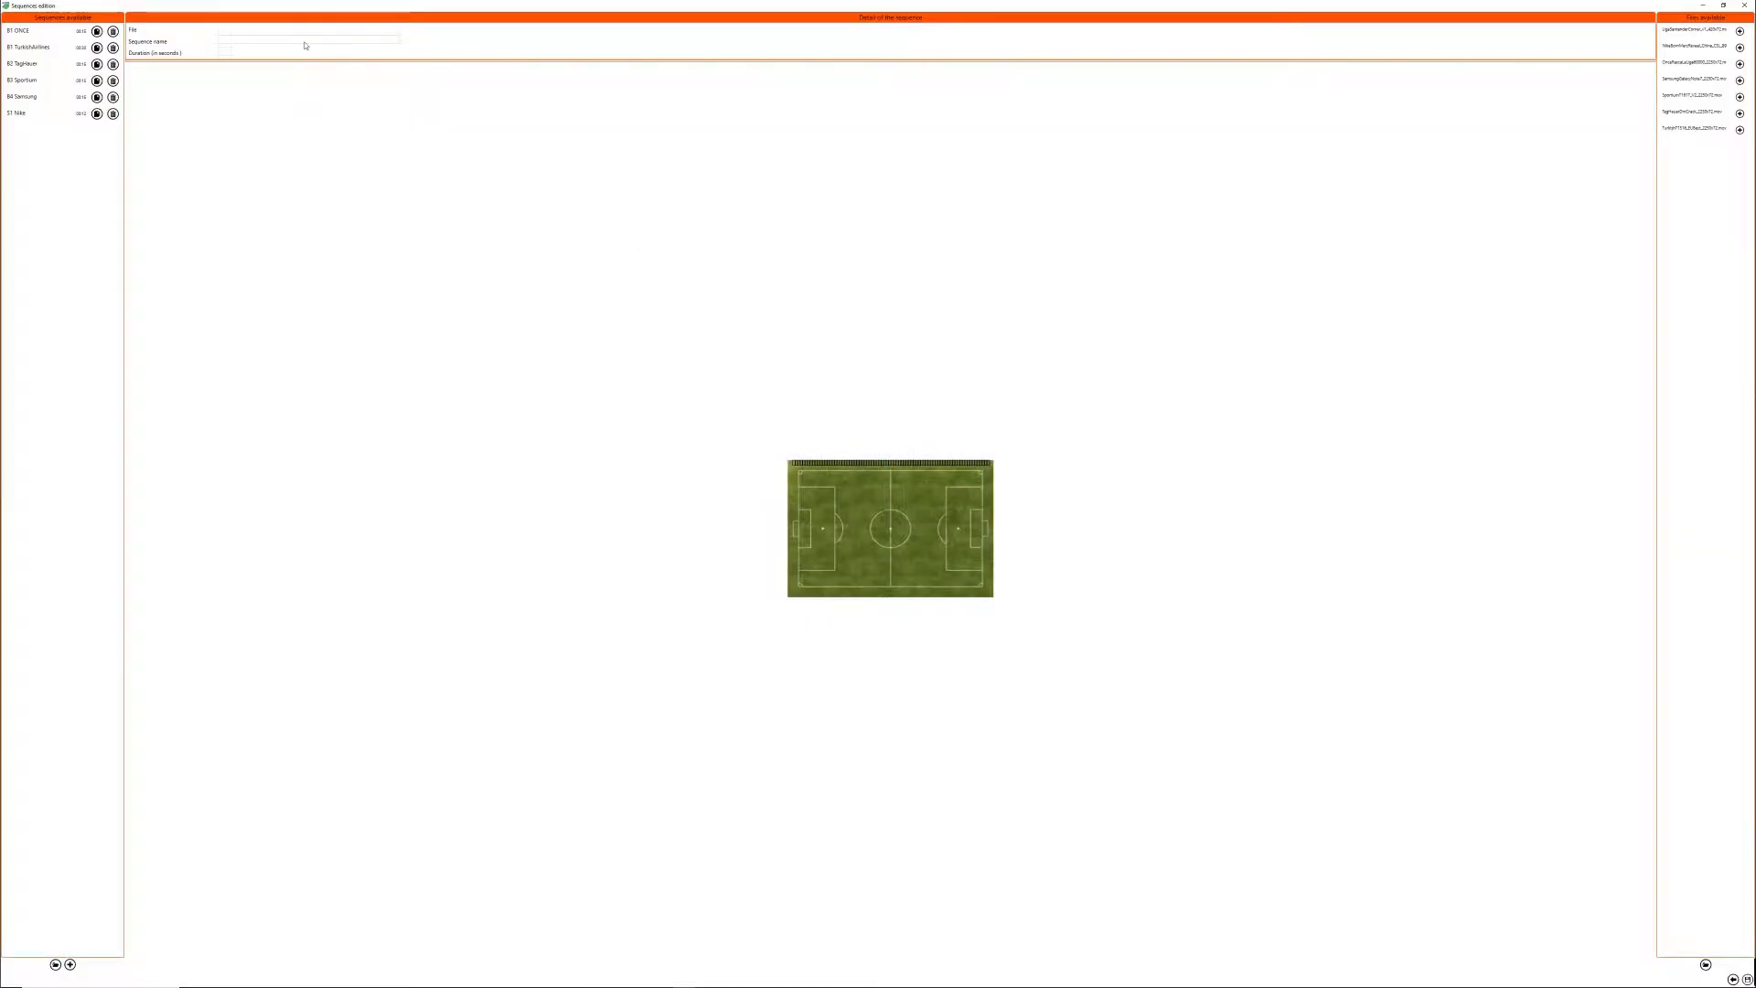
left_click(27, 63)
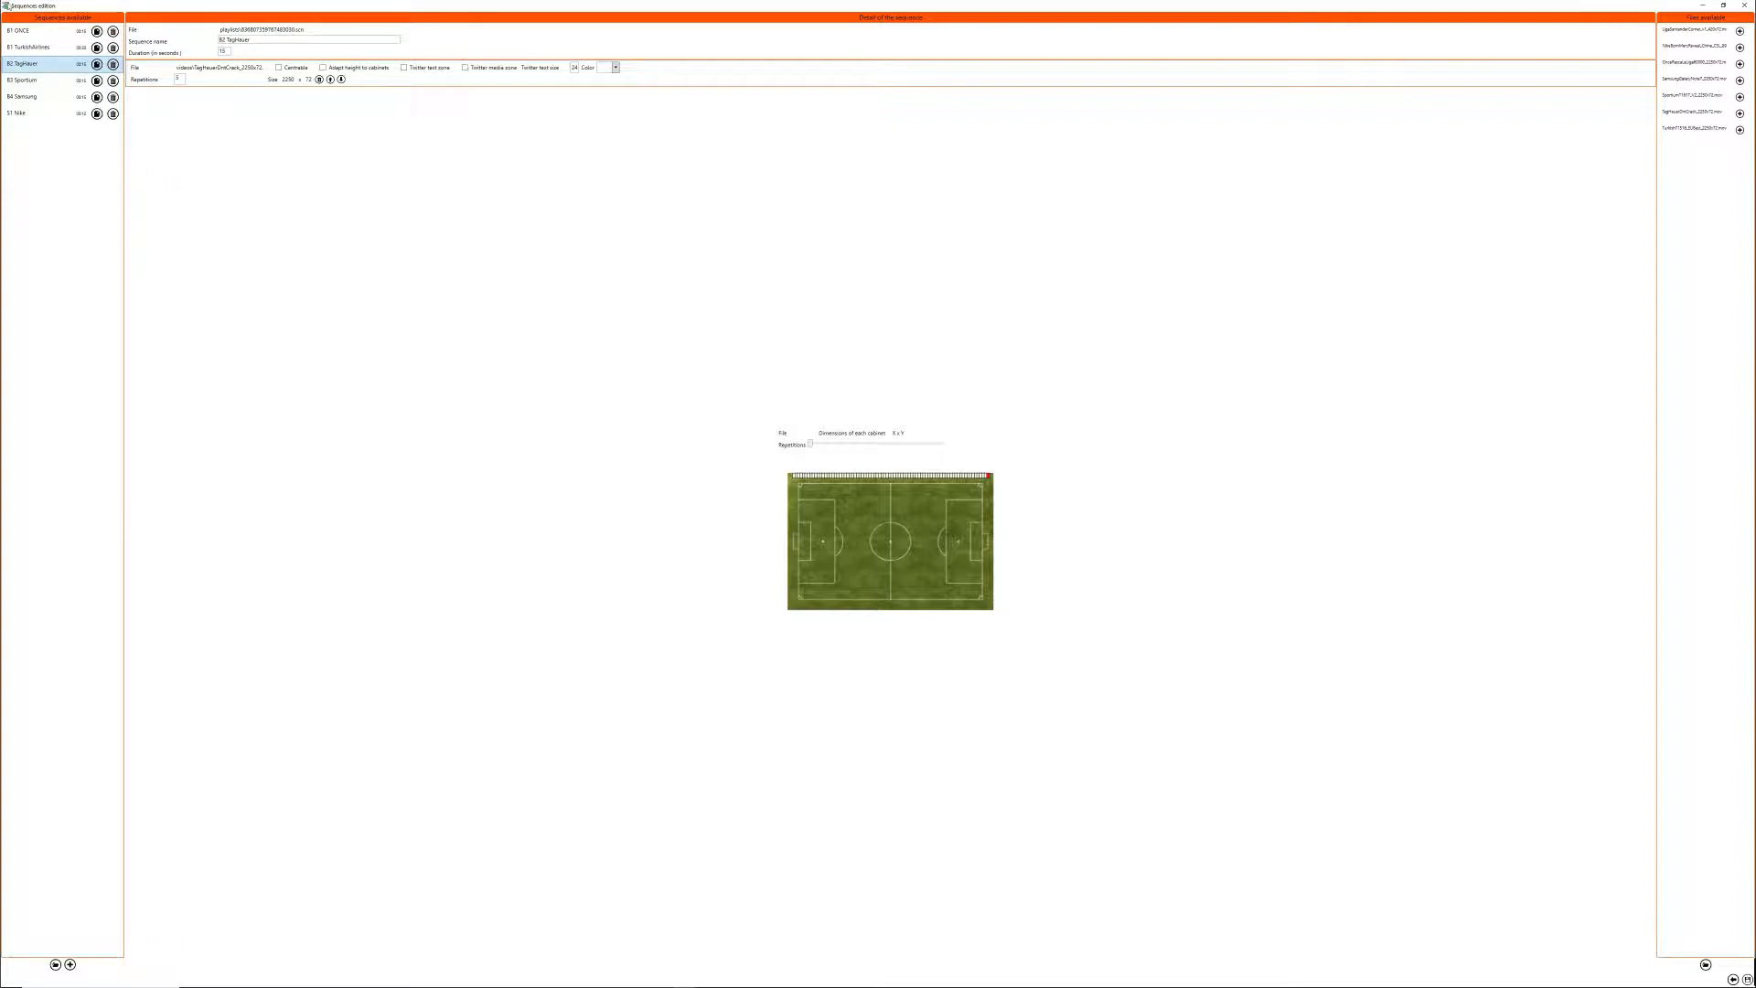
double_click(8, 7)
left_click(864, 527)
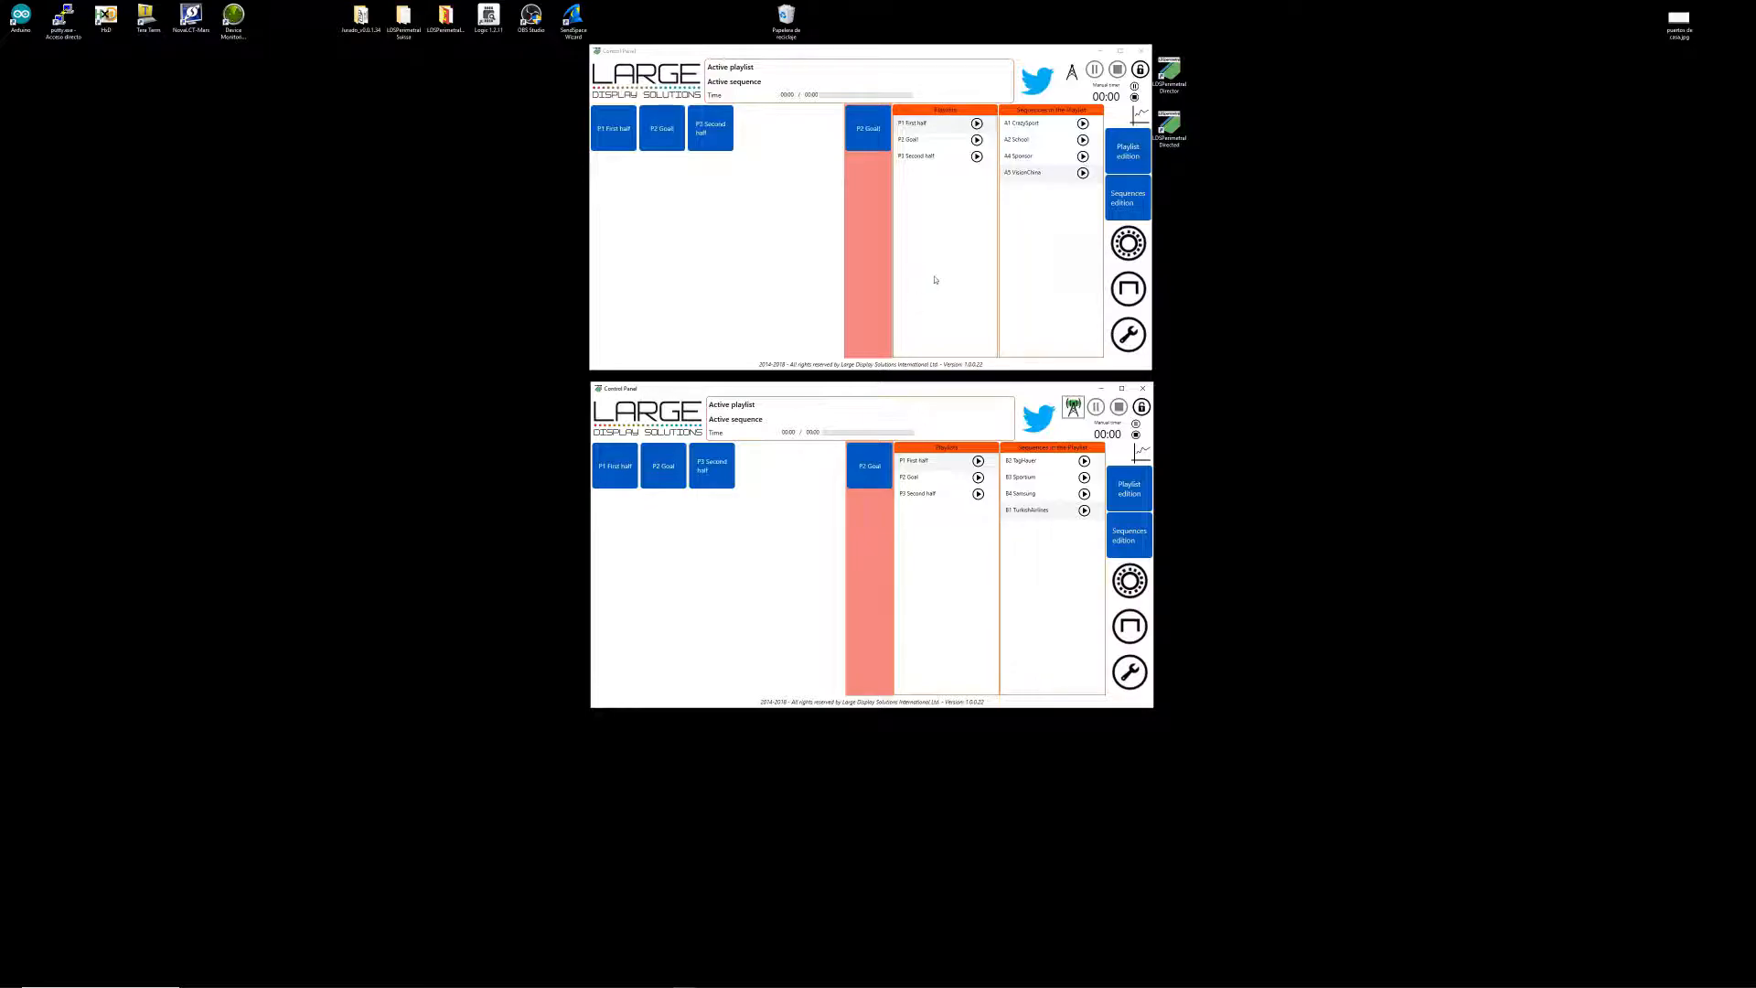
Inspect the S1 Nike sequence in the Director's P2 Goal! playlist and compare it with the Directed's P2 Goal playlist
left_click(926, 145)
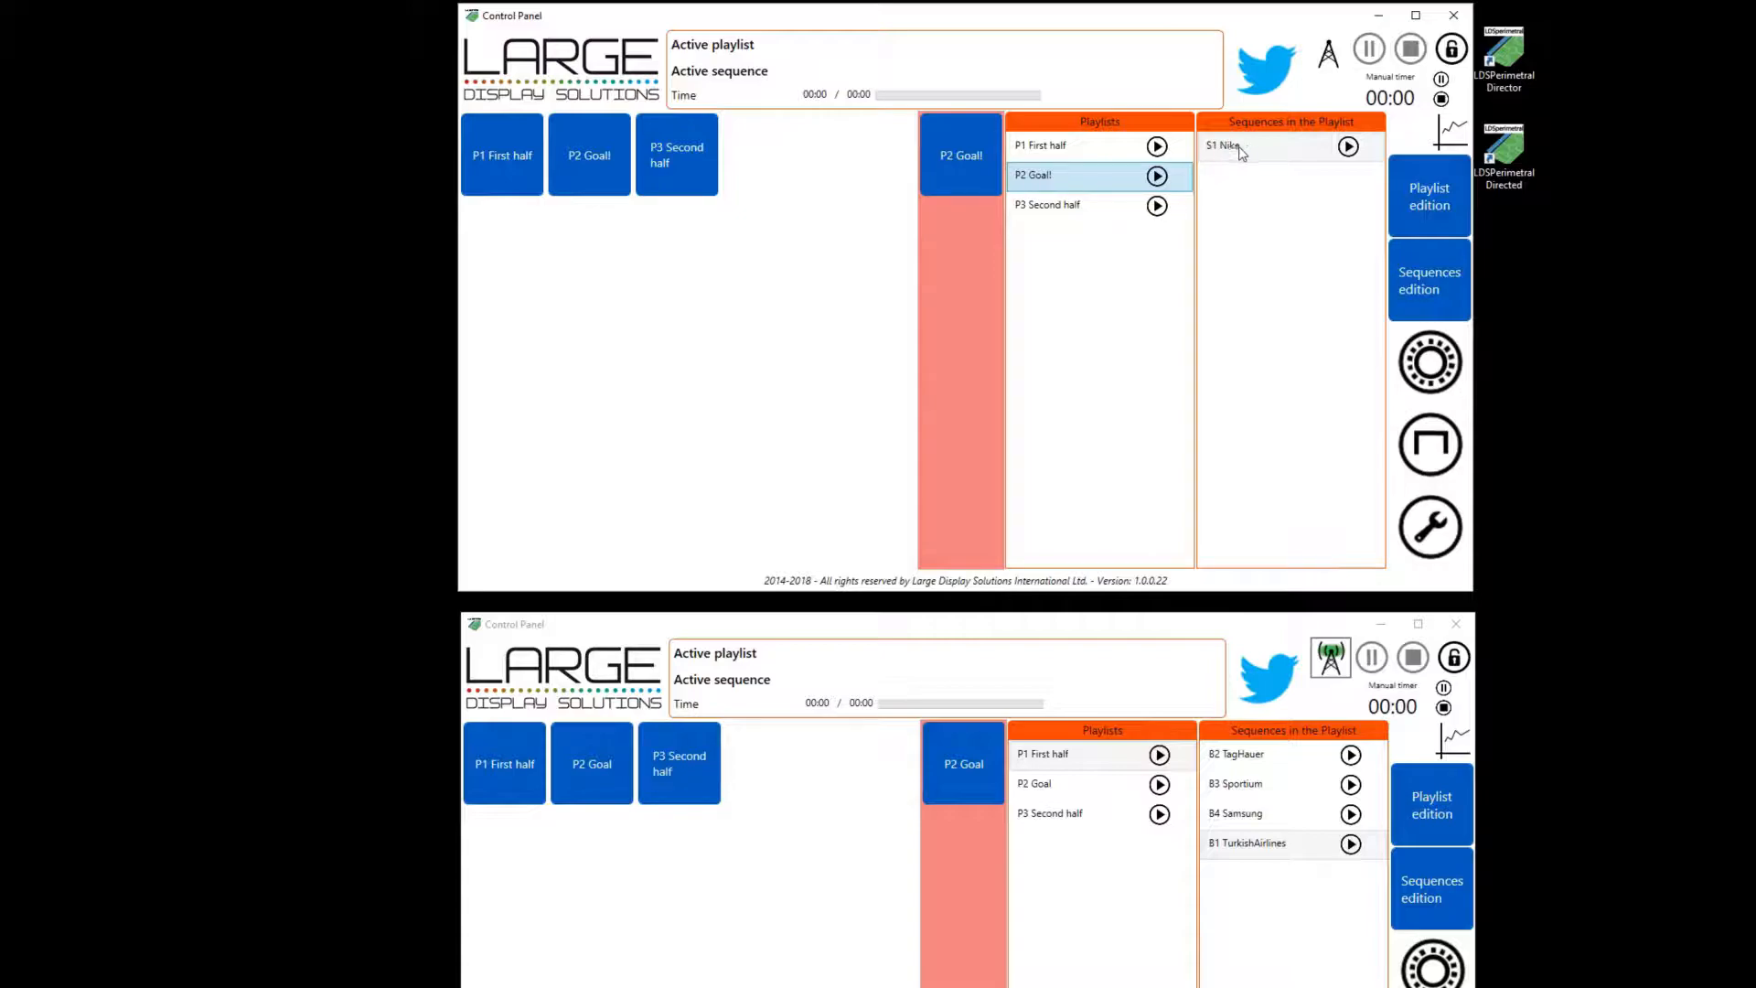
left_click(1249, 152)
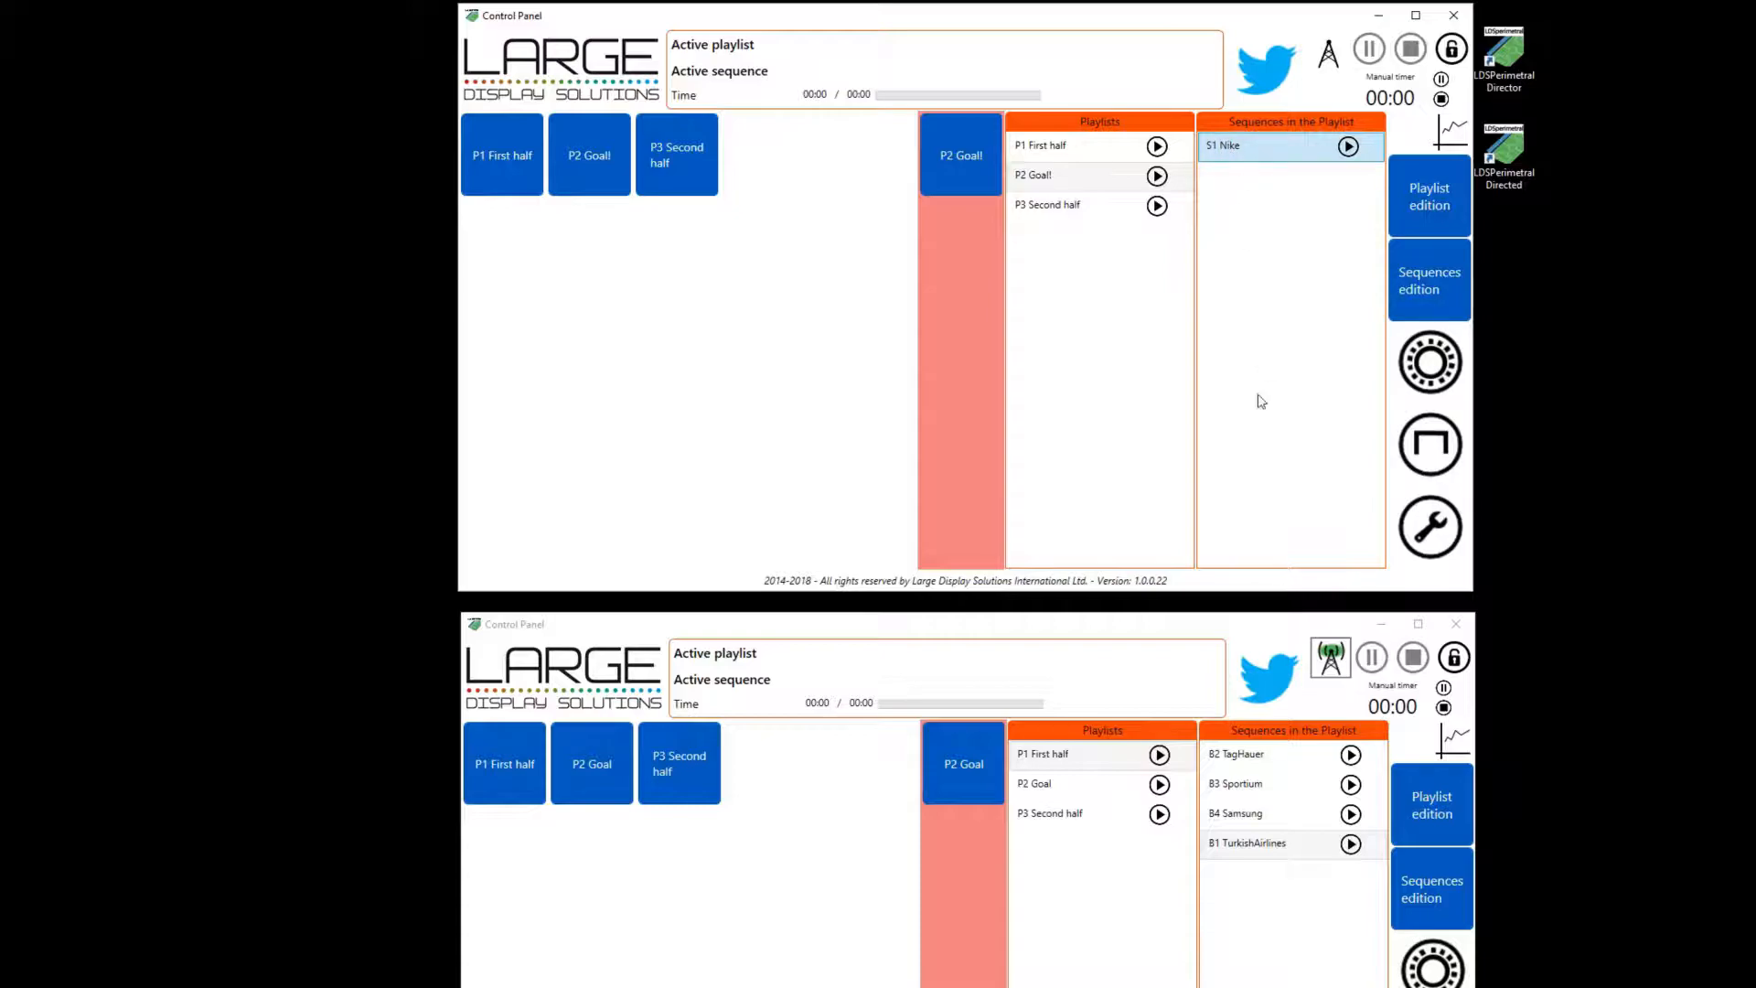
left_click(1089, 784)
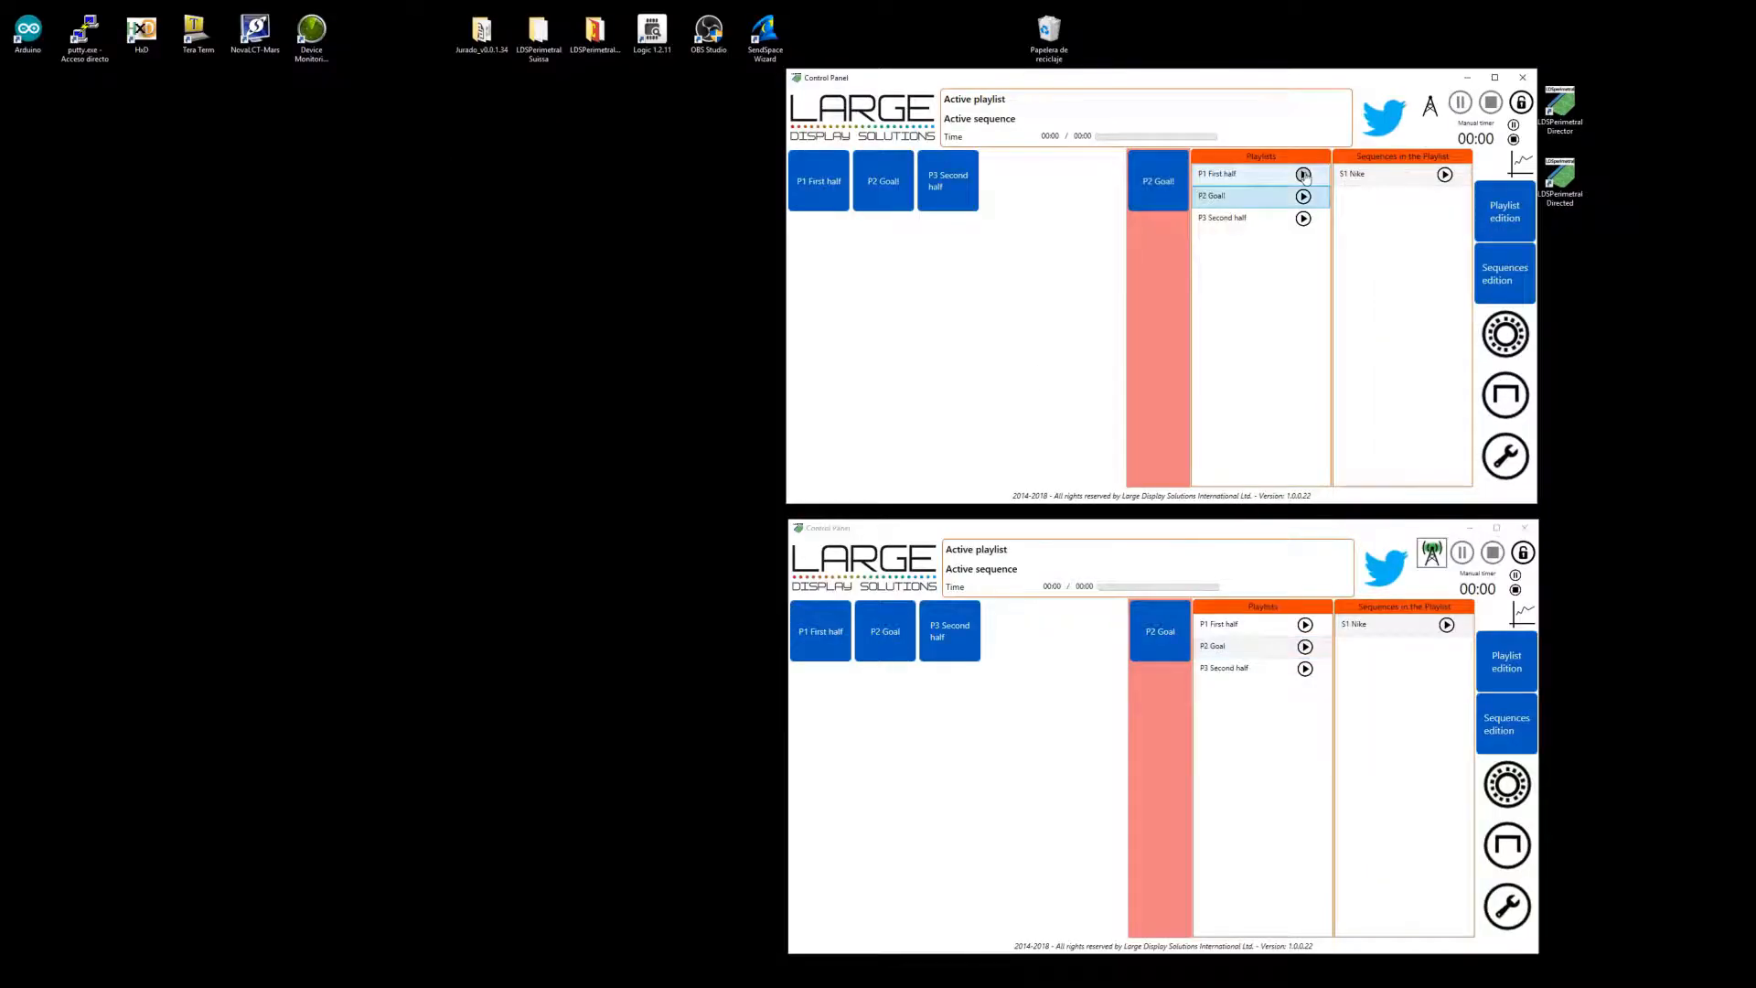
Demonstrate synchronized playback from the Director by playing P1 First half, restarting it at A1 CrazySport and triggering P2 Goal!
left_click(1157, 146)
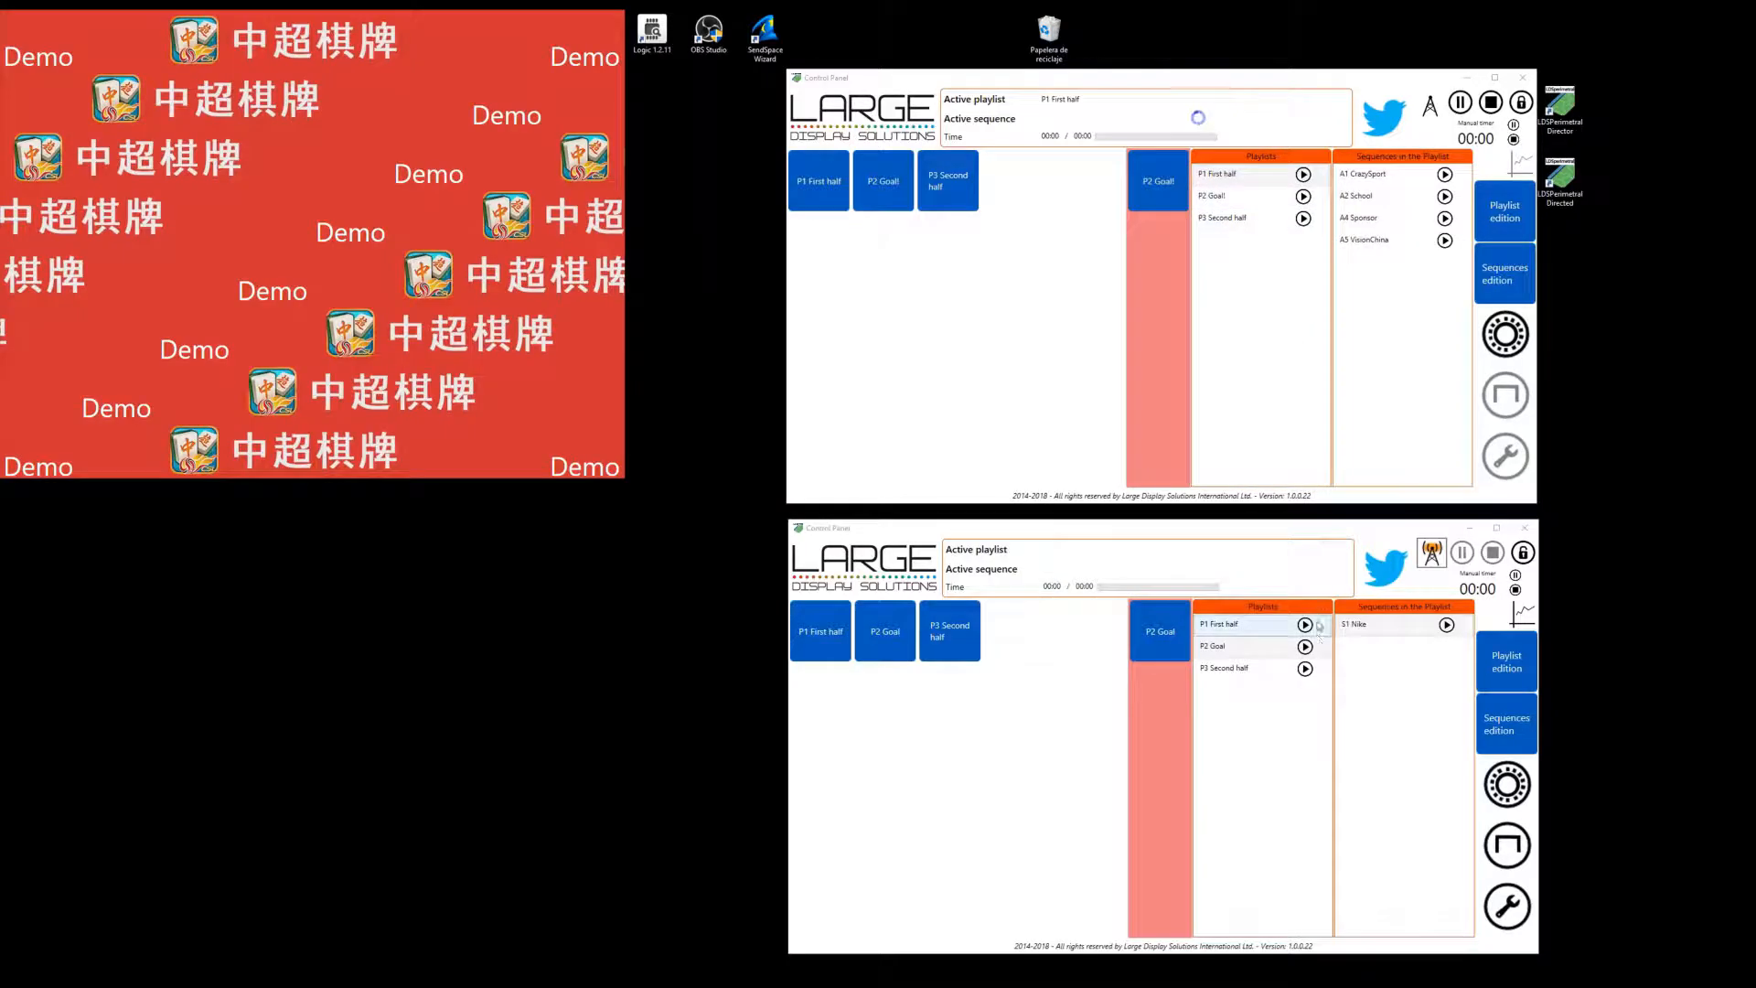
left_click(1304, 625)
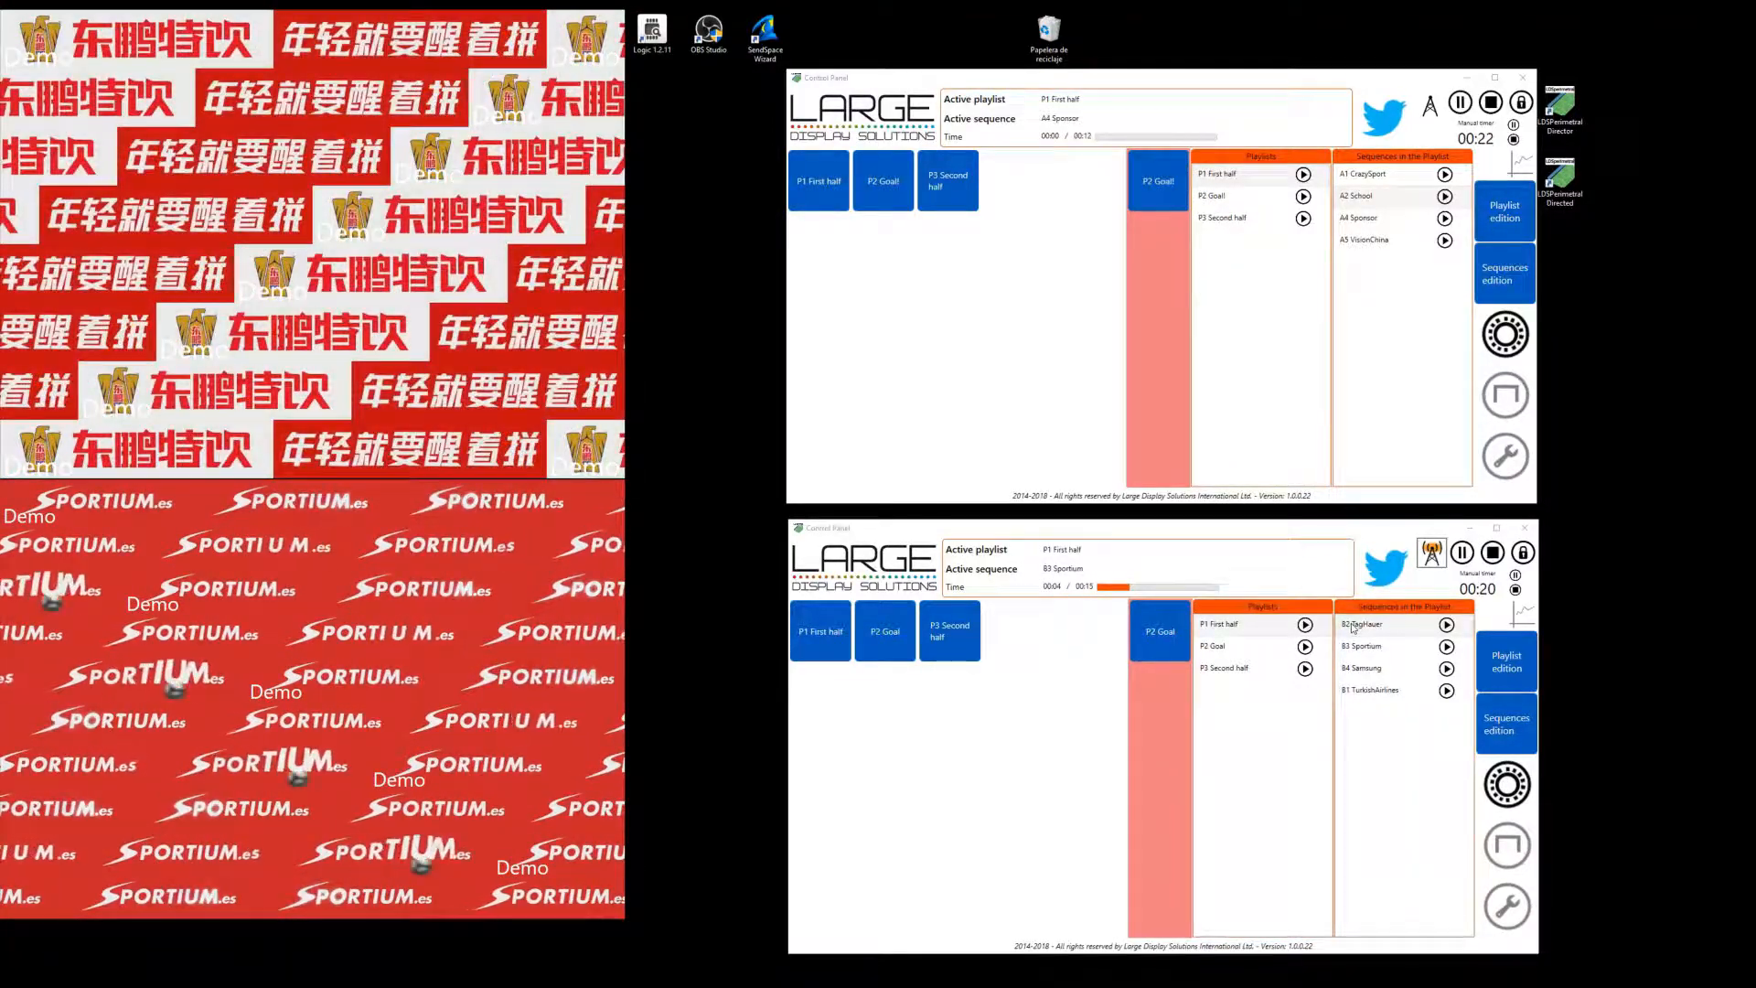
left_click(1445, 175)
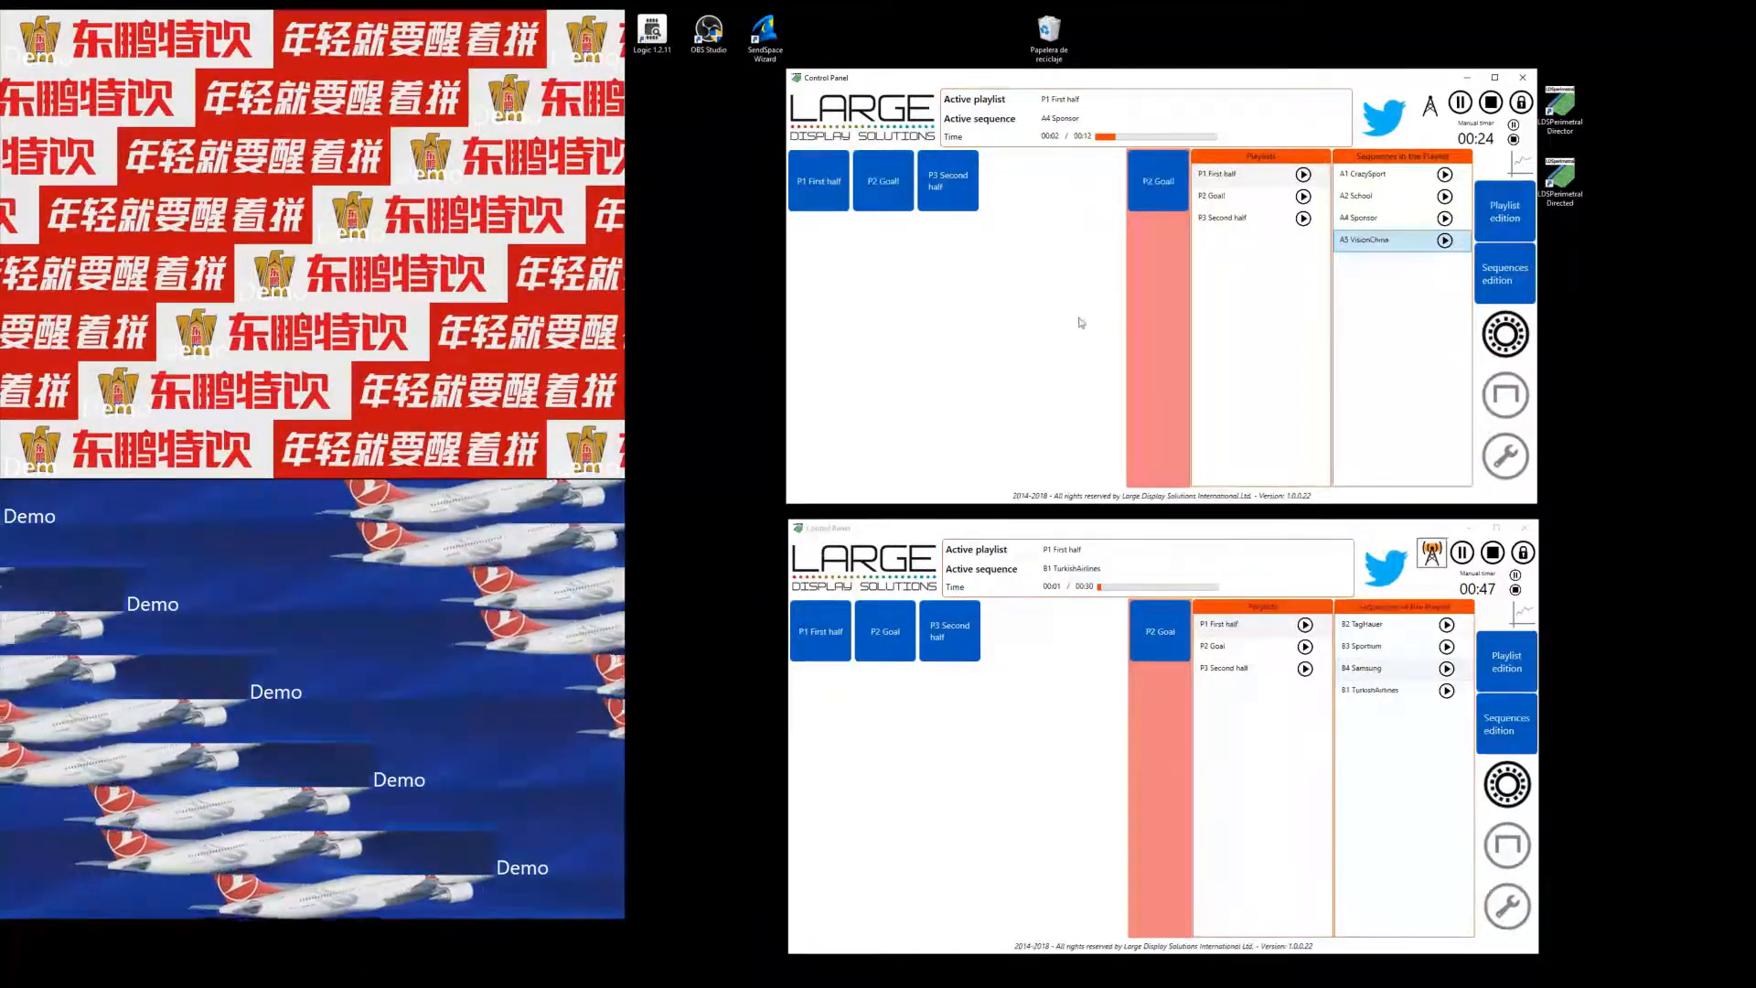
left_click(1146, 182)
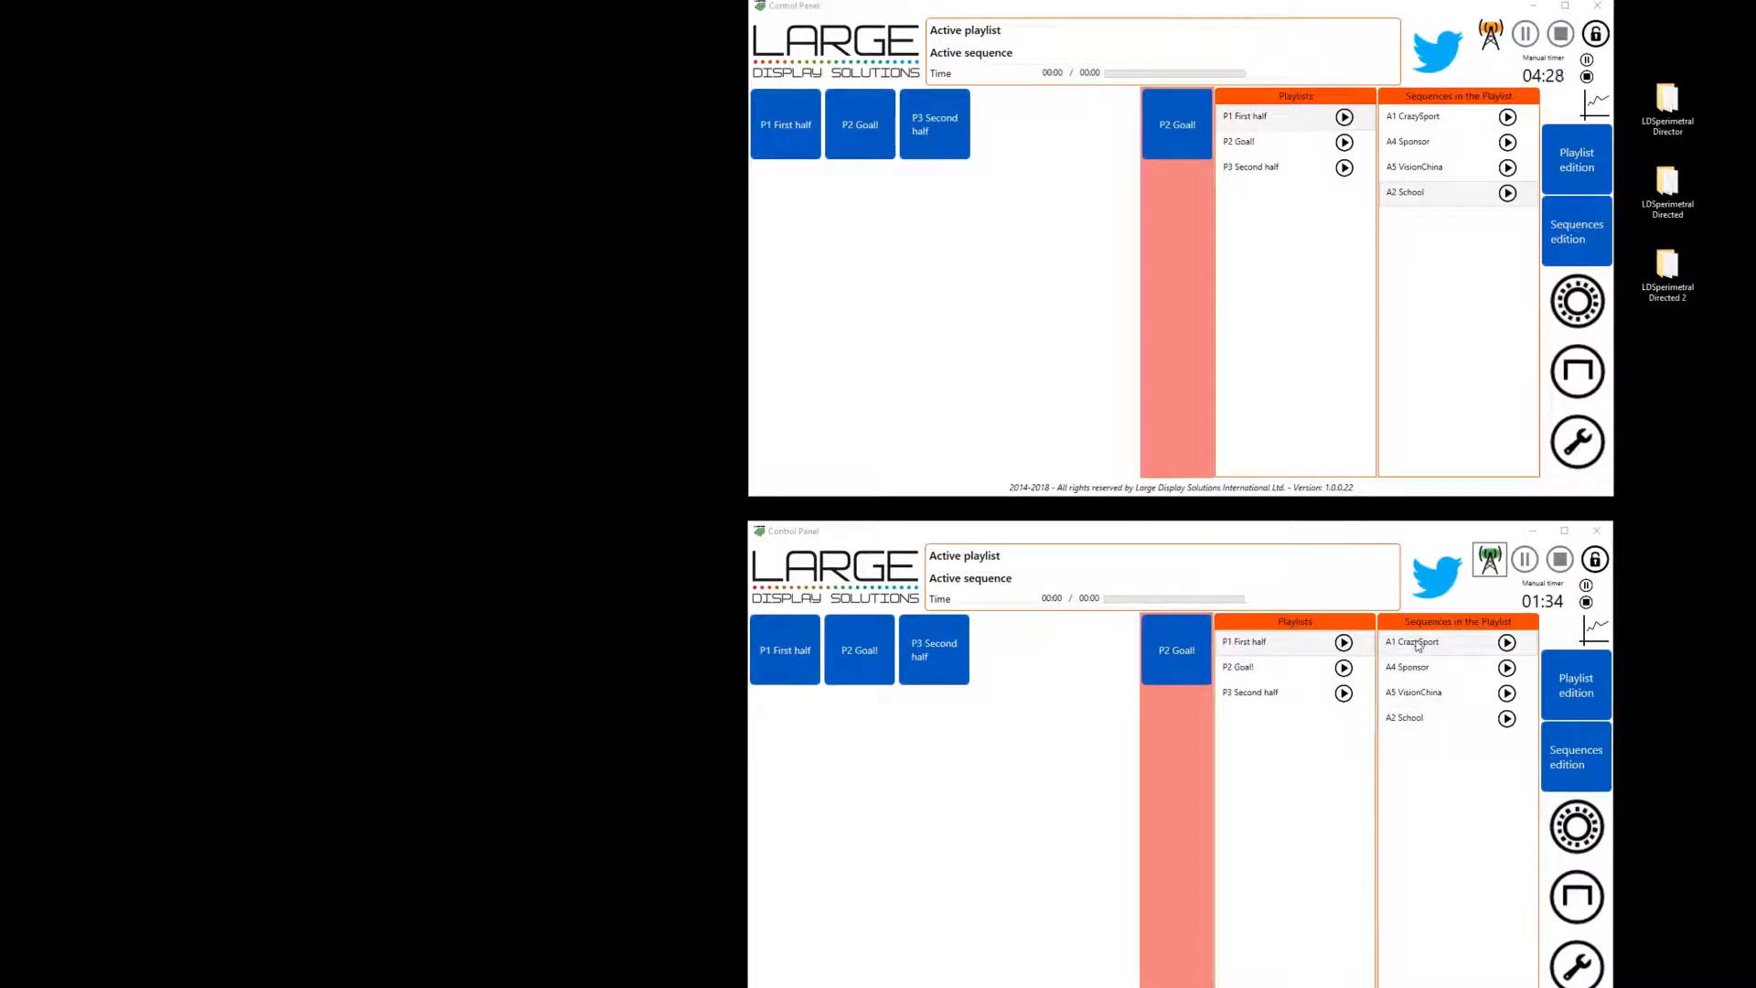
Compare the cabinet dimensions in the system configurations of the Directed and the Director, and close both
left_click(1583, 975)
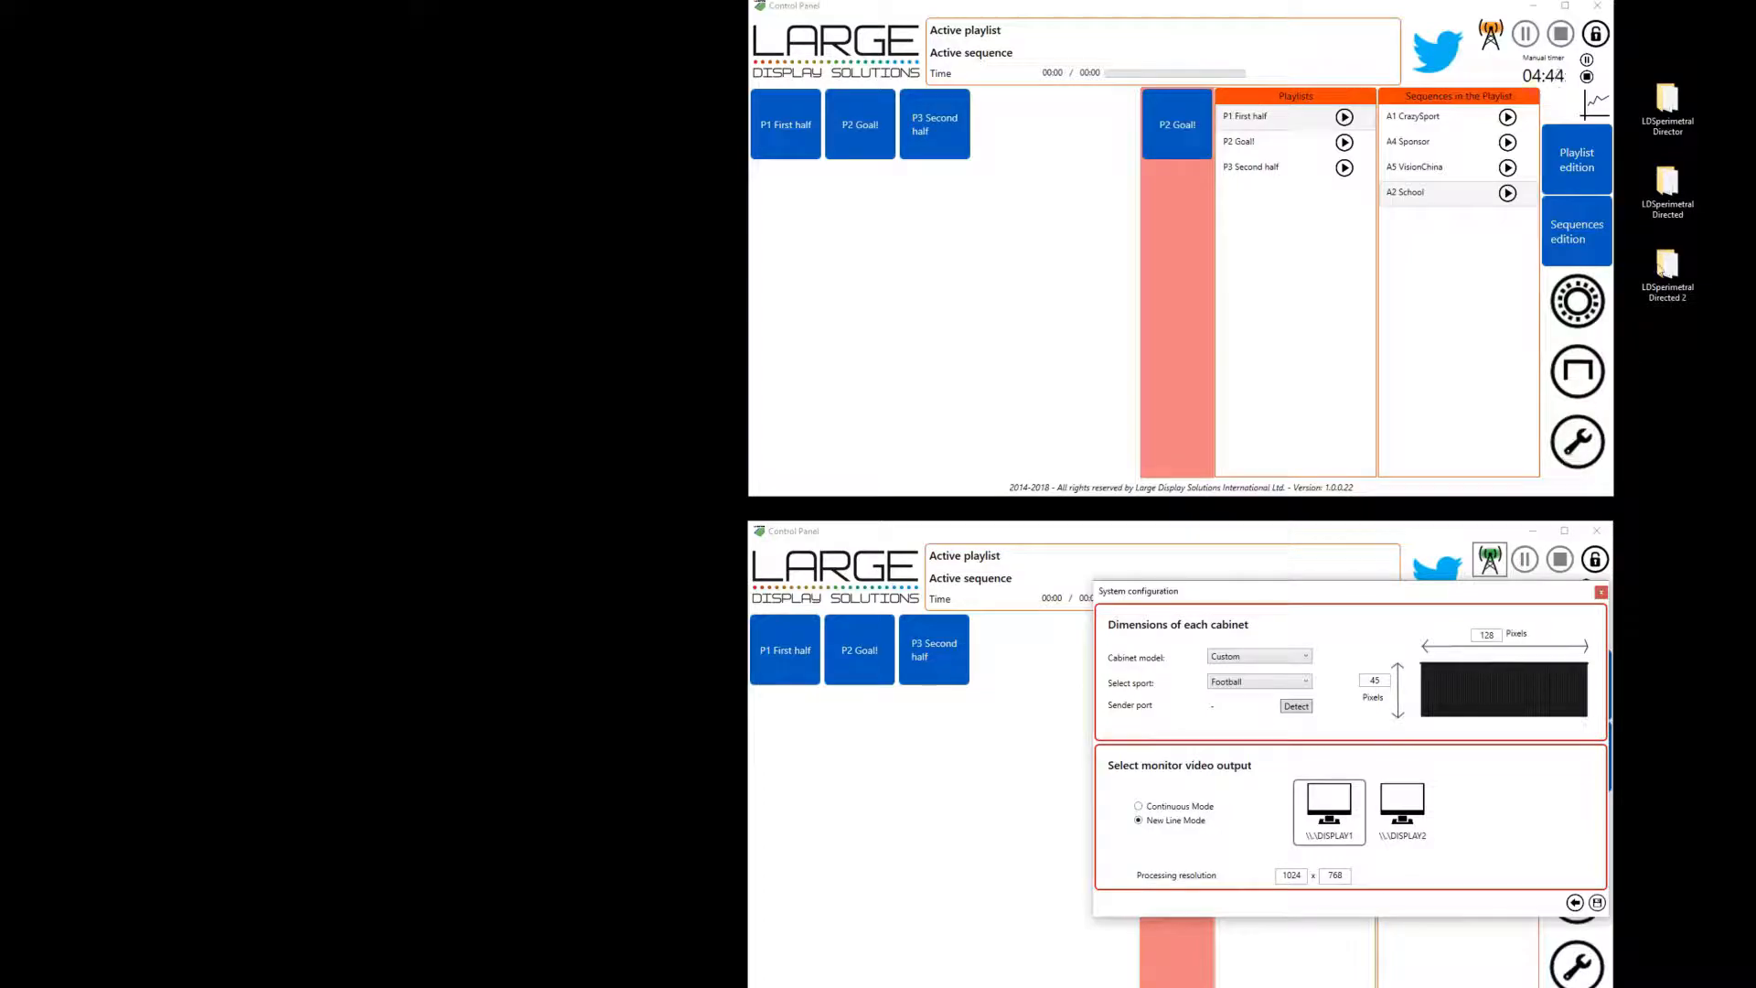
left_click(1587, 437)
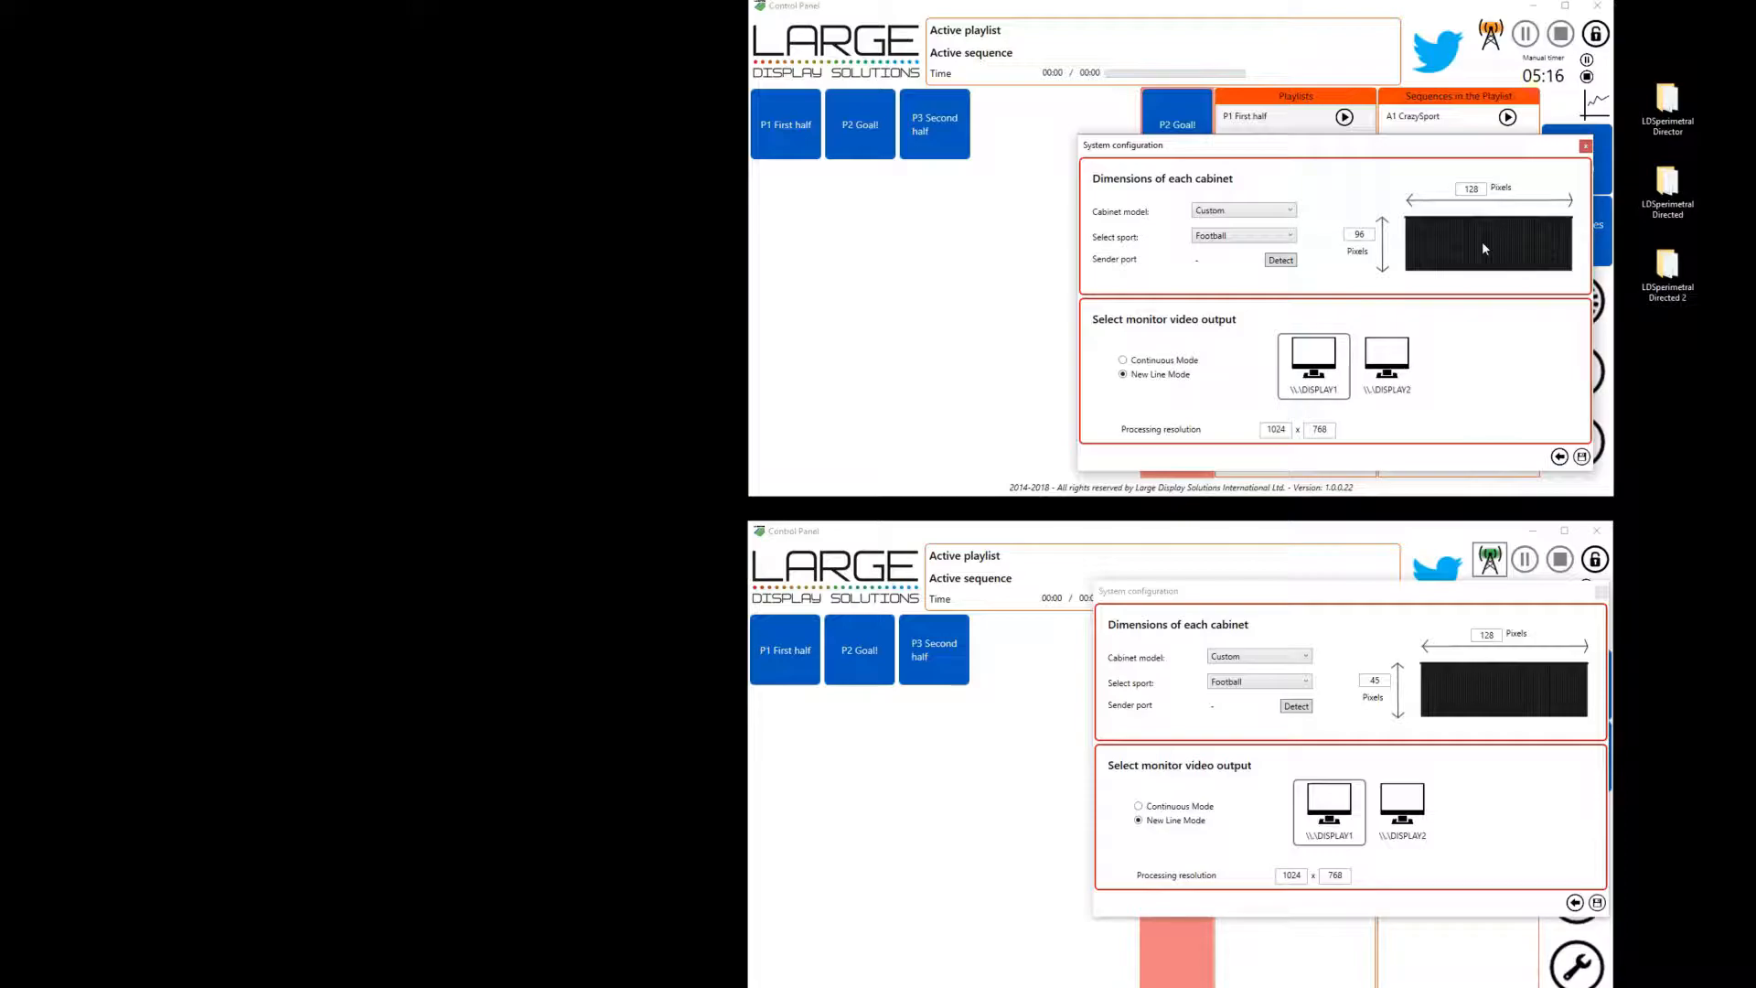
left_click(1559, 457)
key("Return")
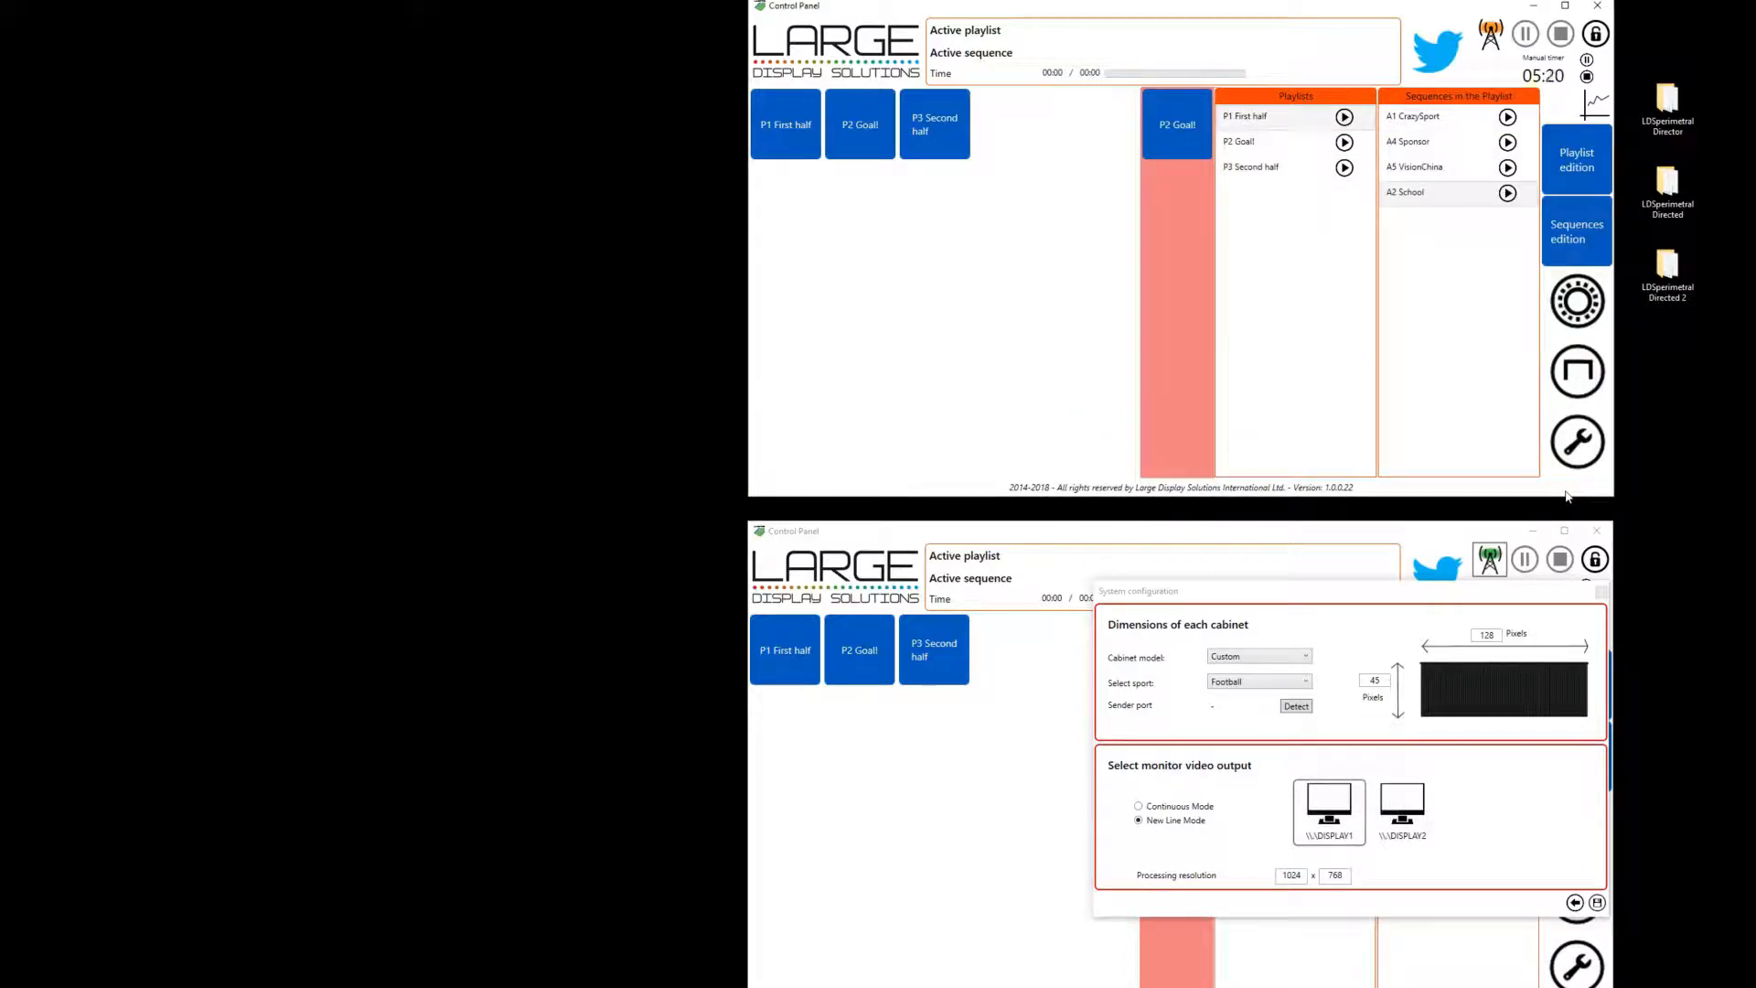
left_click(1572, 906)
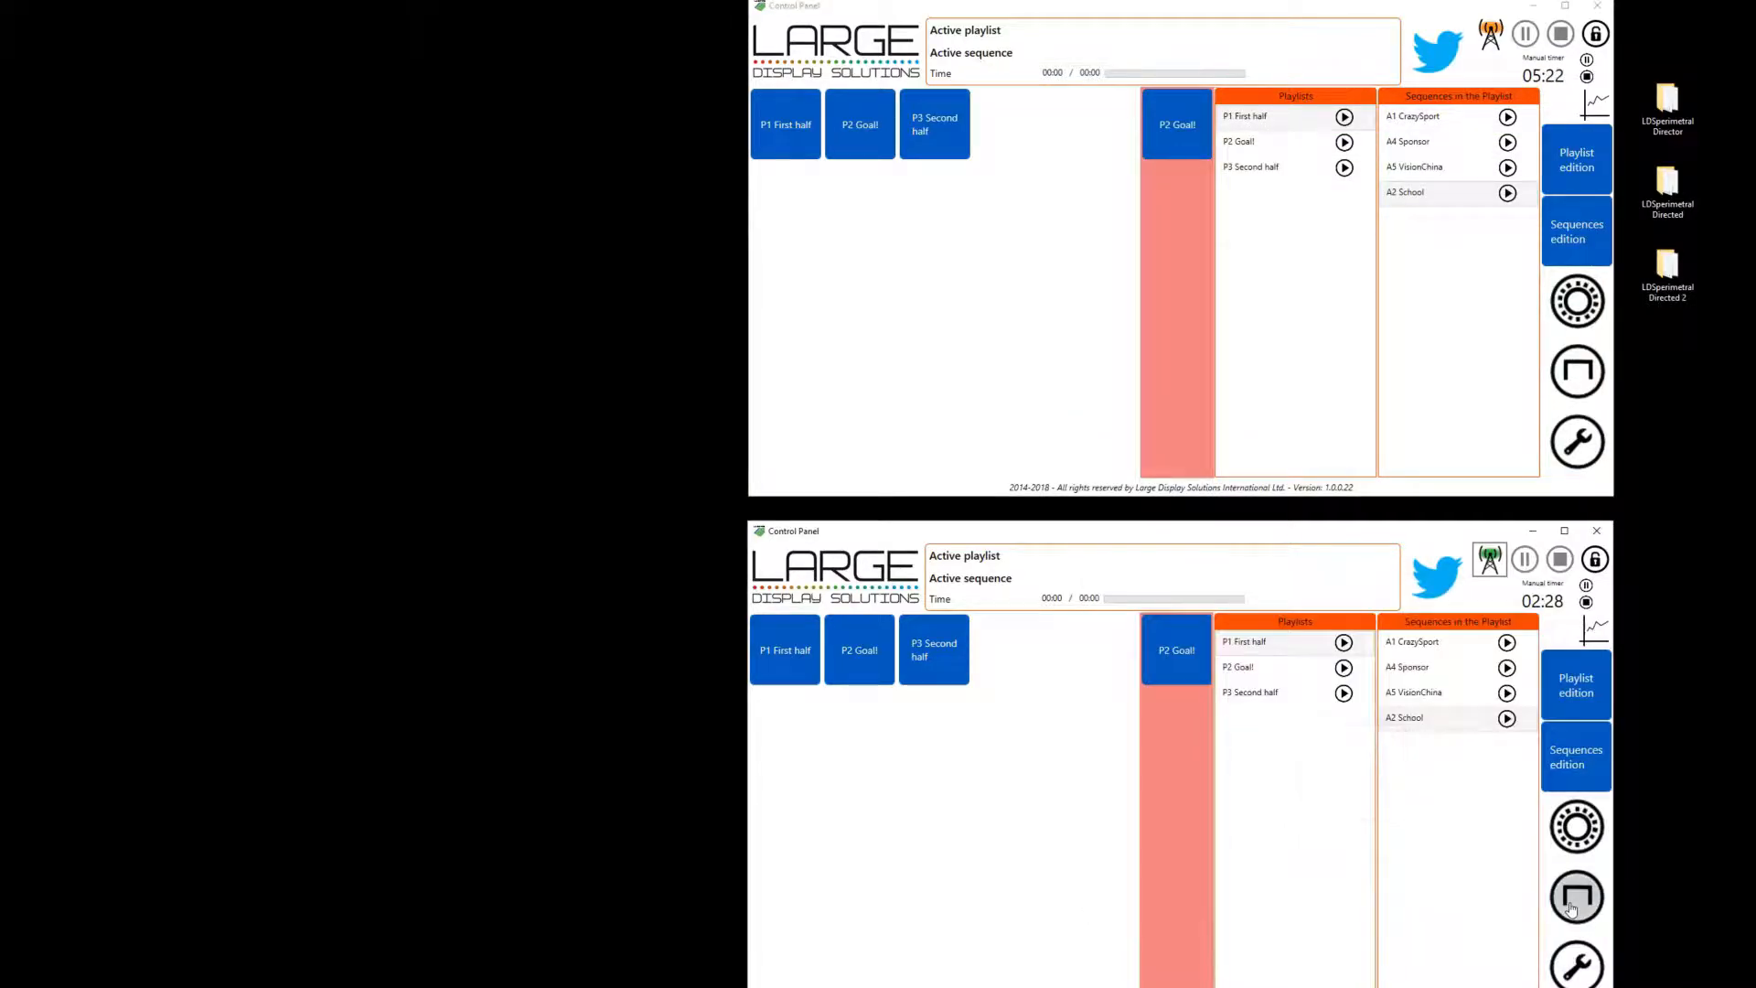
Open the Directed's perimeter system definition and run its cabinet order test
left_click(1574, 905)
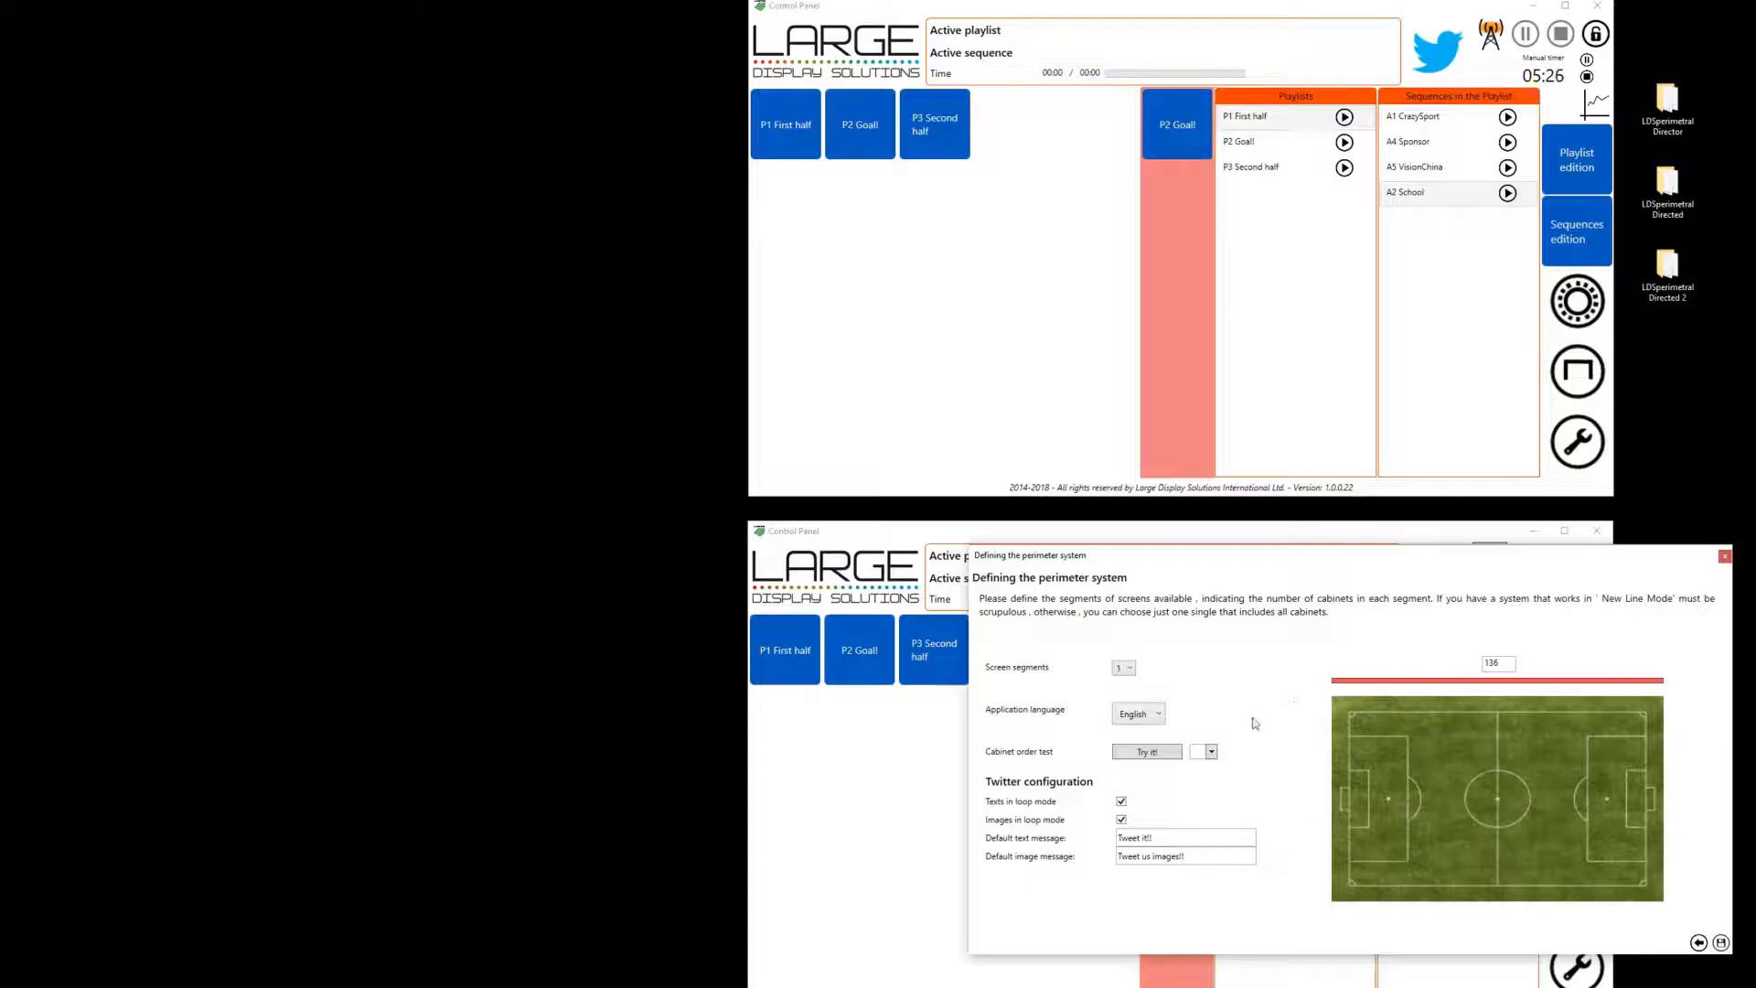
left_click(1725, 556)
left_click(1467, 805)
left_click(1553, 893)
left_click(1147, 752)
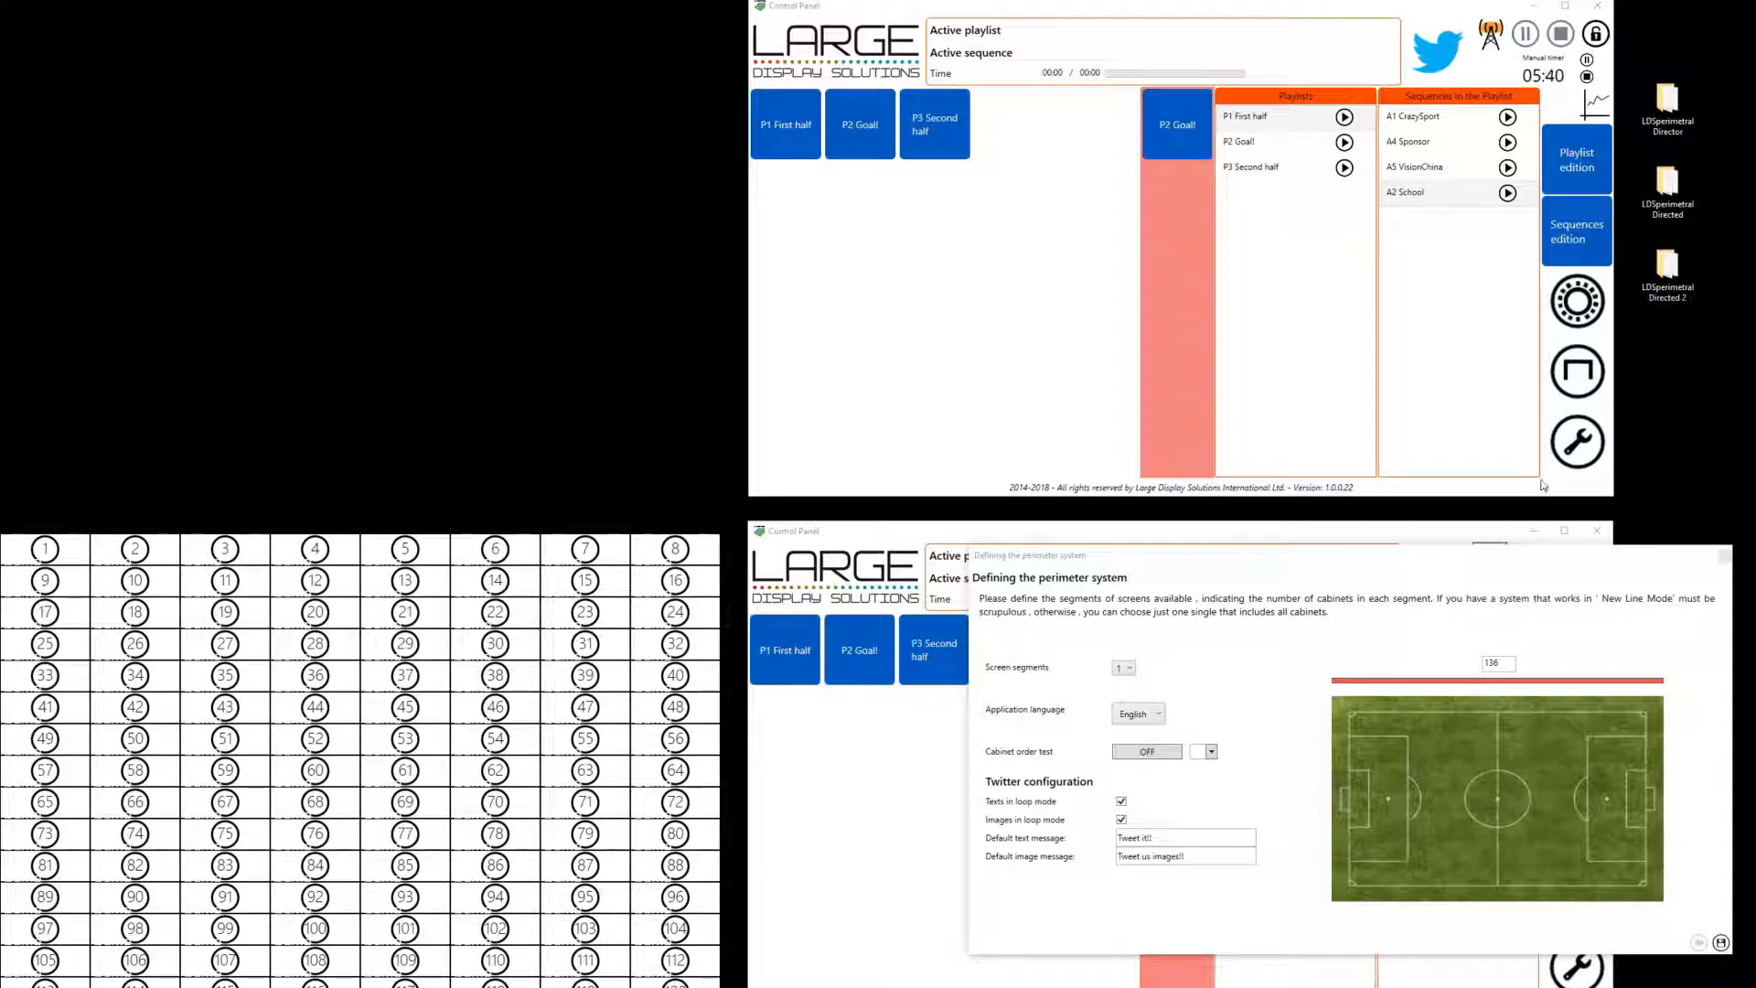
left_click(1566, 459)
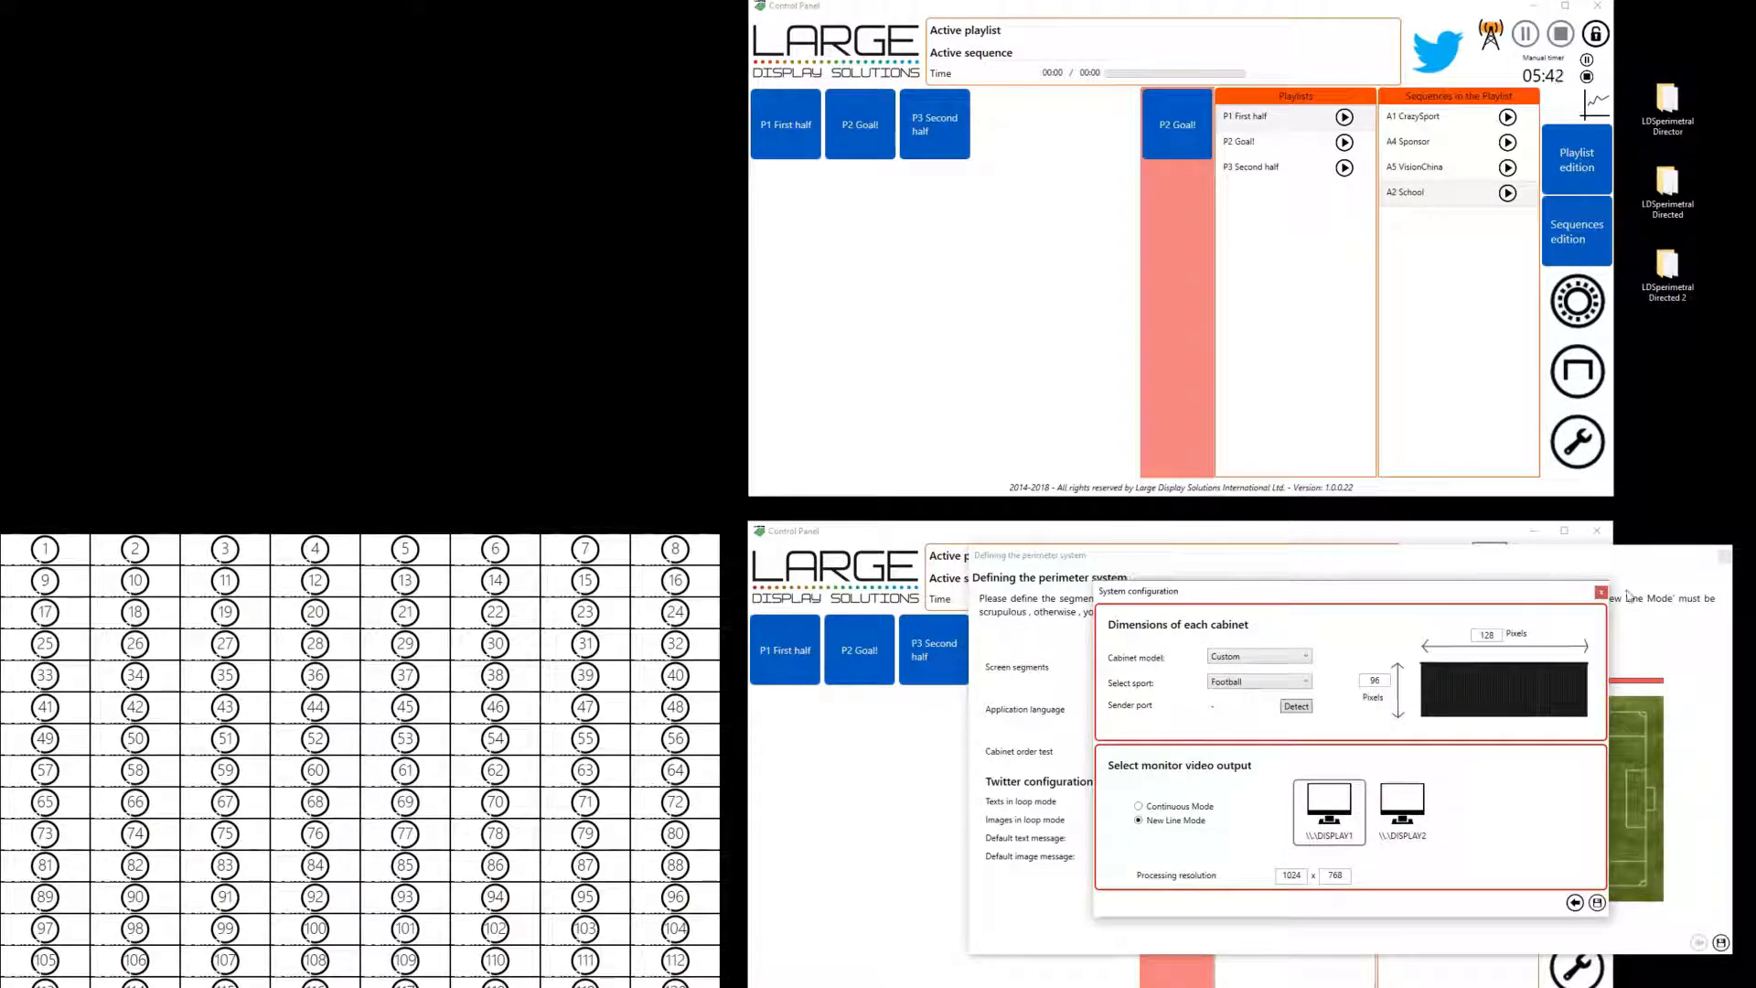
left_click(1601, 592)
left_click(1463, 808)
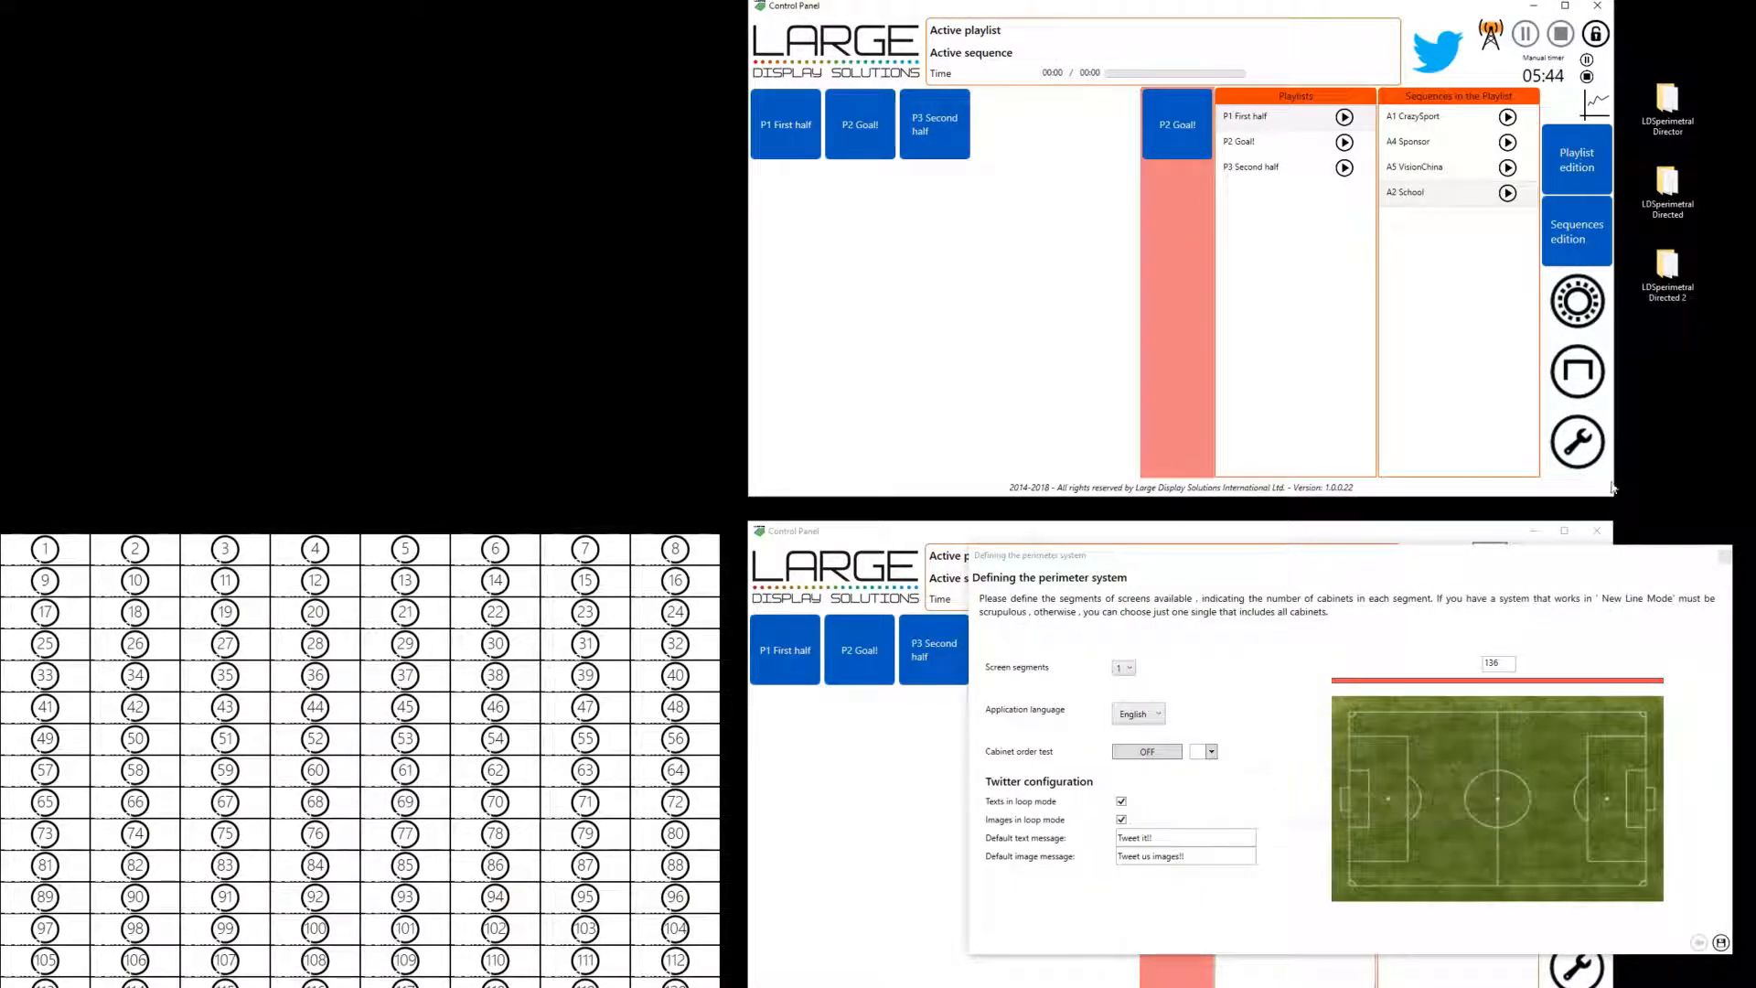
Open the Director's perimeter system definition, place it above the Directed's, and run the cabinet order test there for comparison
left_click(1577, 376)
left_click_drag(1534, 560, 1522, 60)
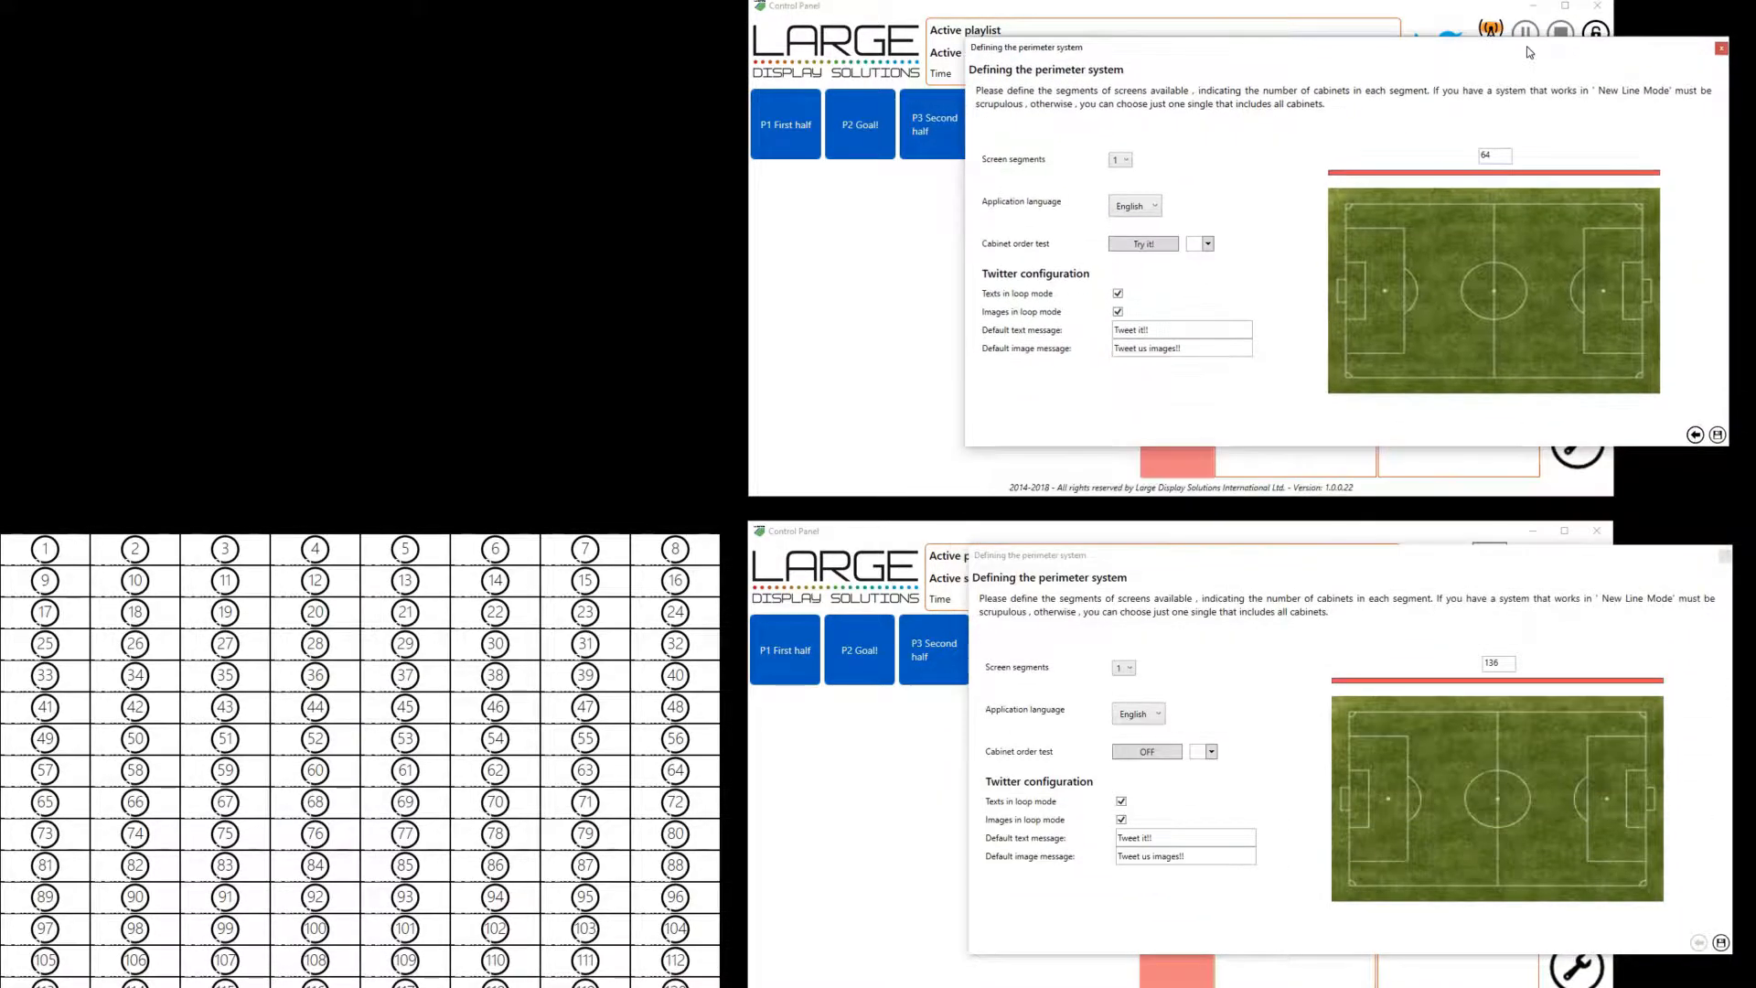
left_click(1143, 251)
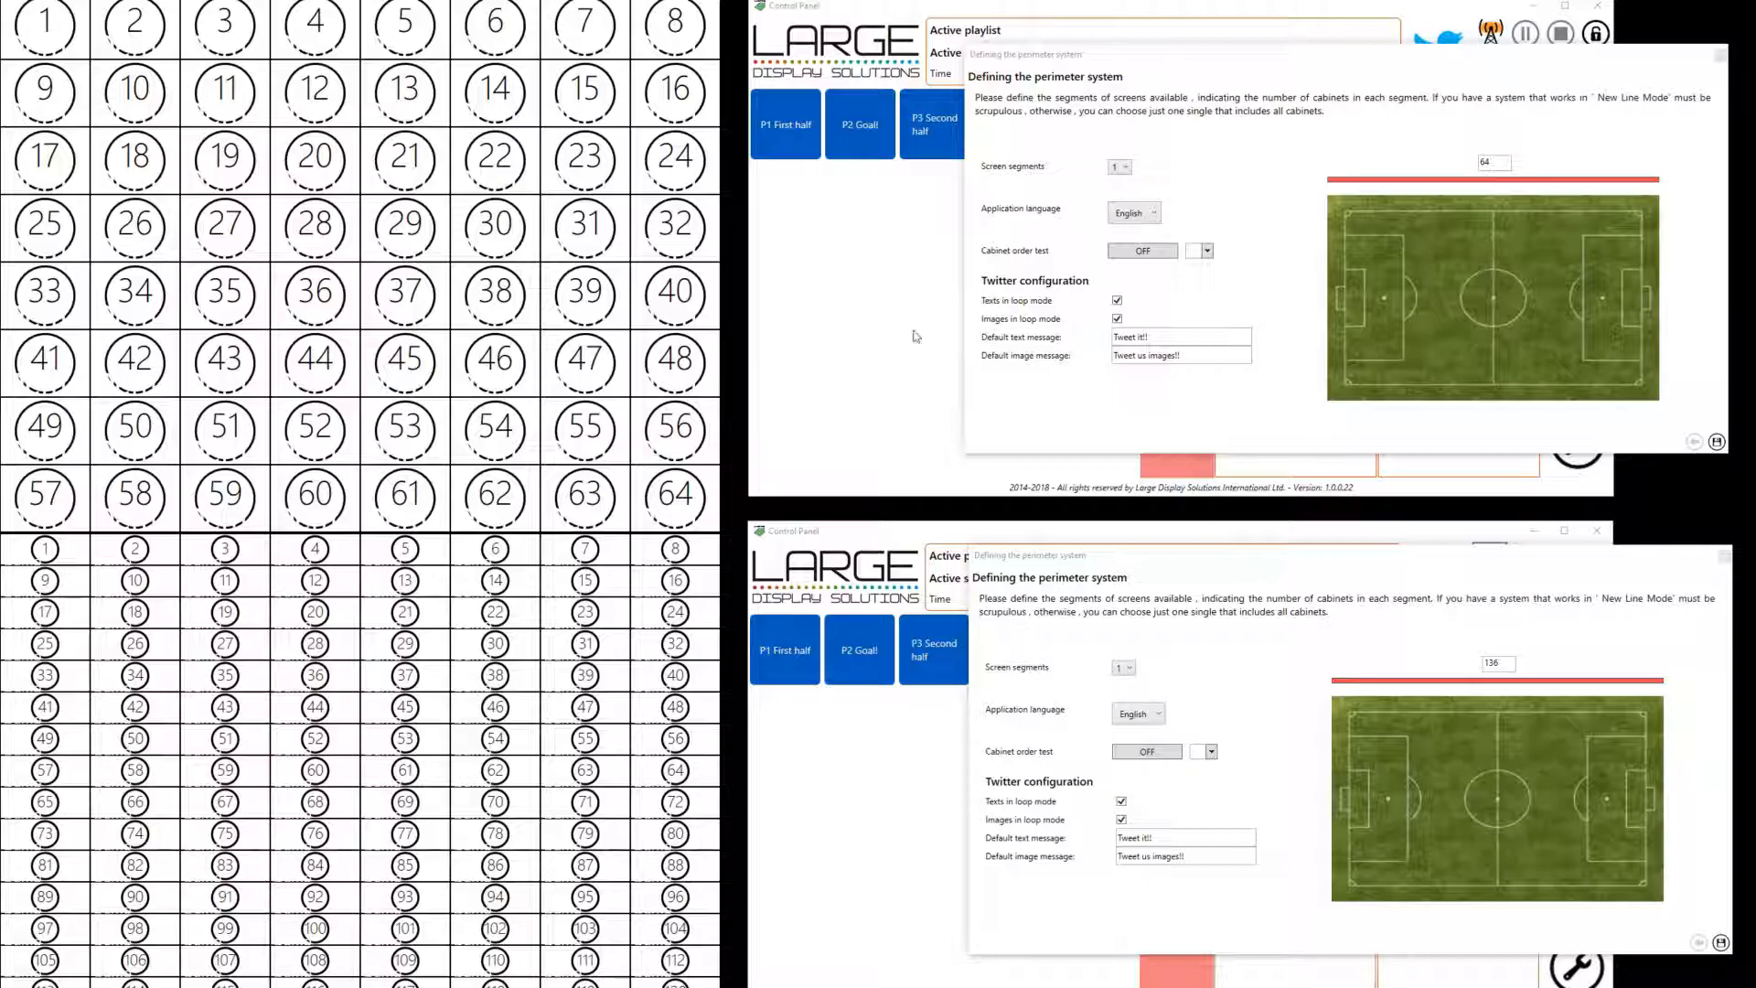
Save the perimeter system definitions of the Director and the Directed, accepting the restart notice for each
left_click(1716, 442)
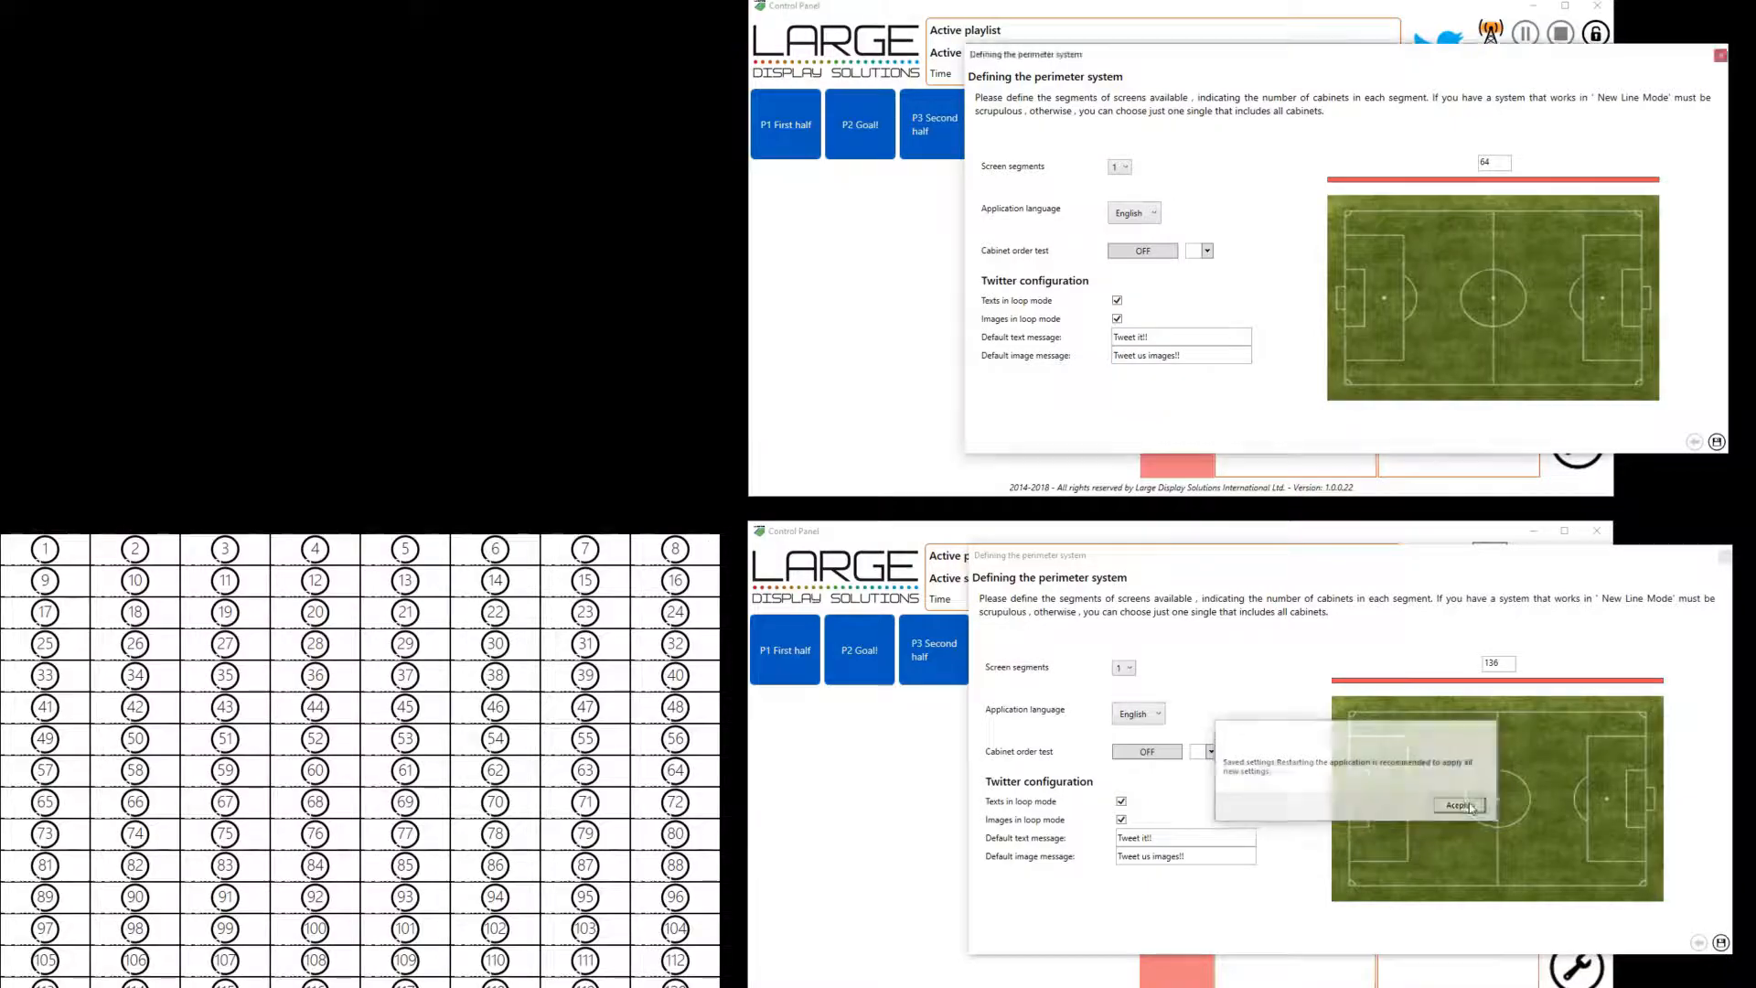
left_click(1470, 807)
left_click(1721, 943)
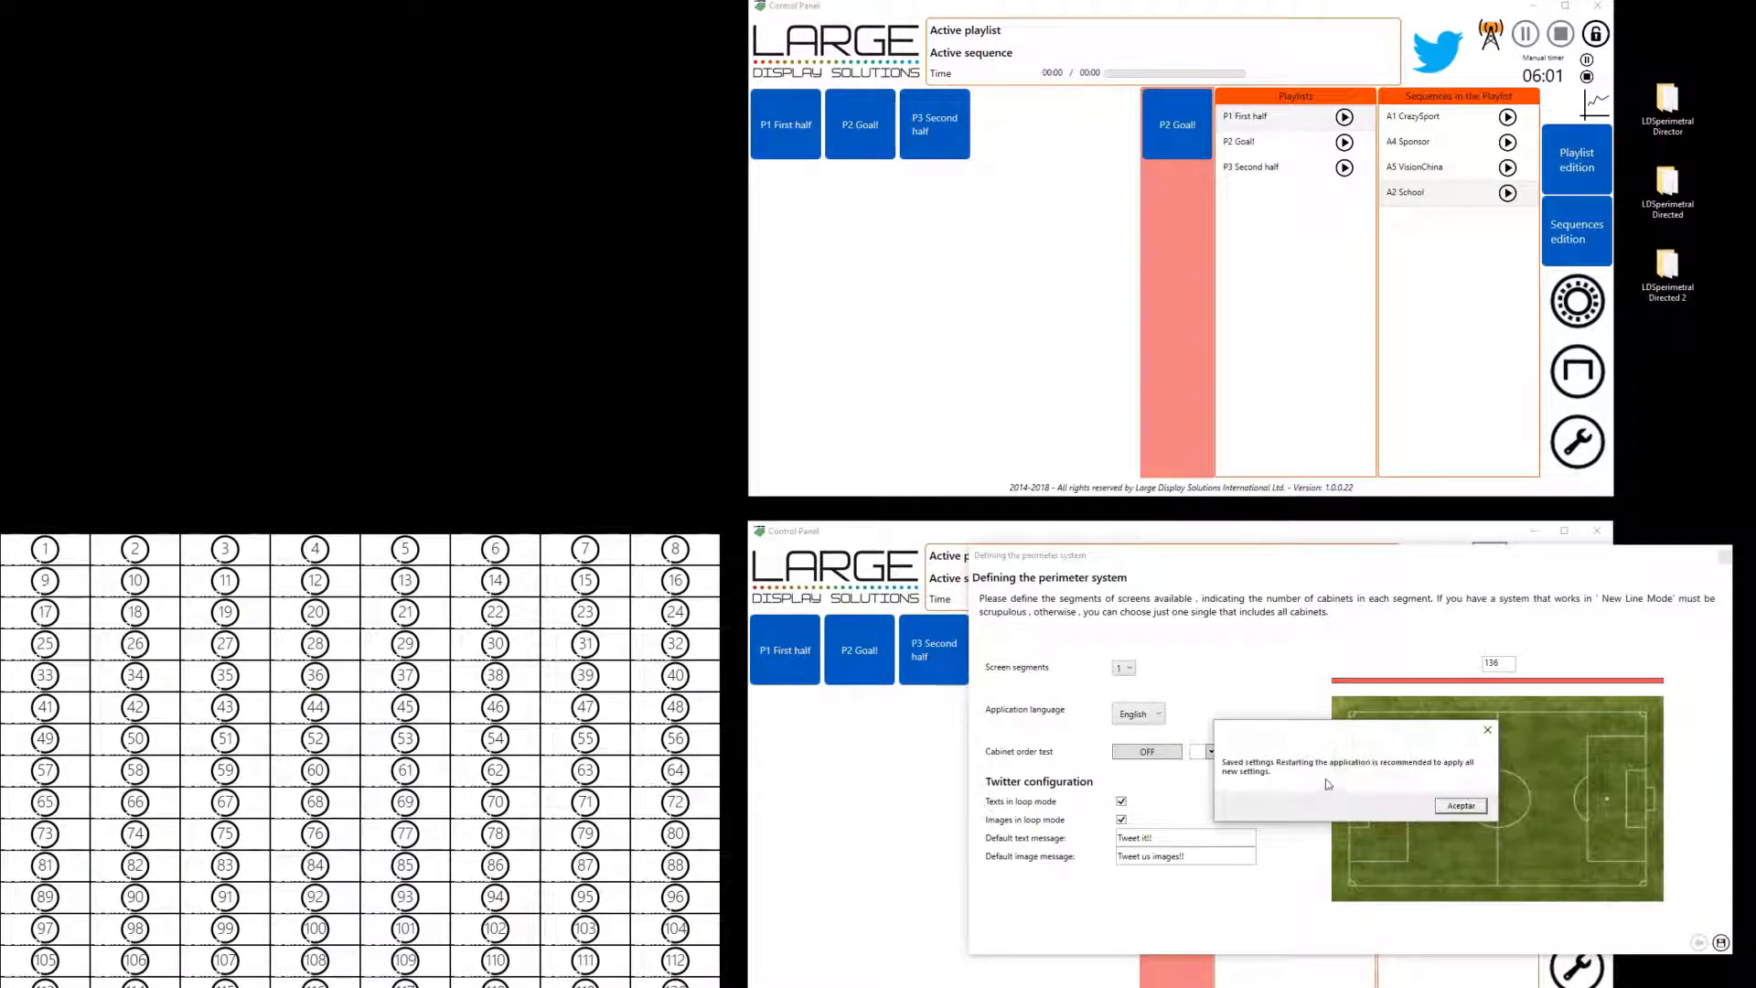
left_click(1461, 806)
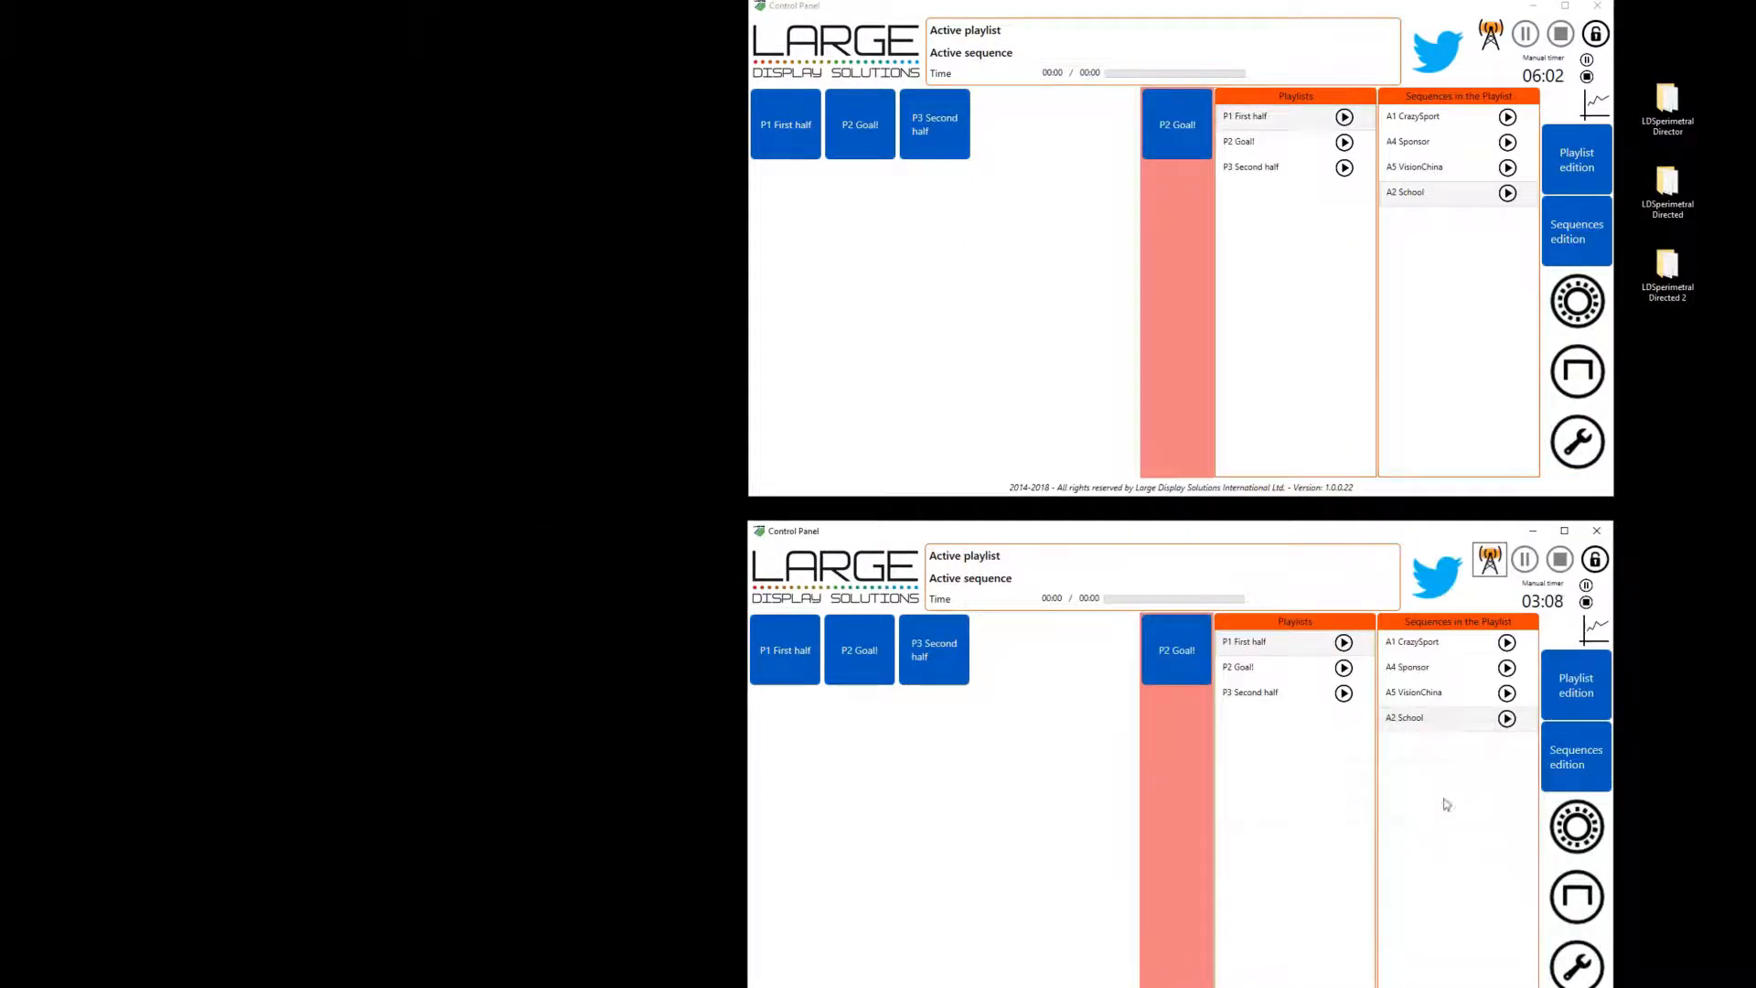
Review the operation mode, synchronization, port and match size in the Director's and Directed's network configurations, and close both
left_click(1489, 37)
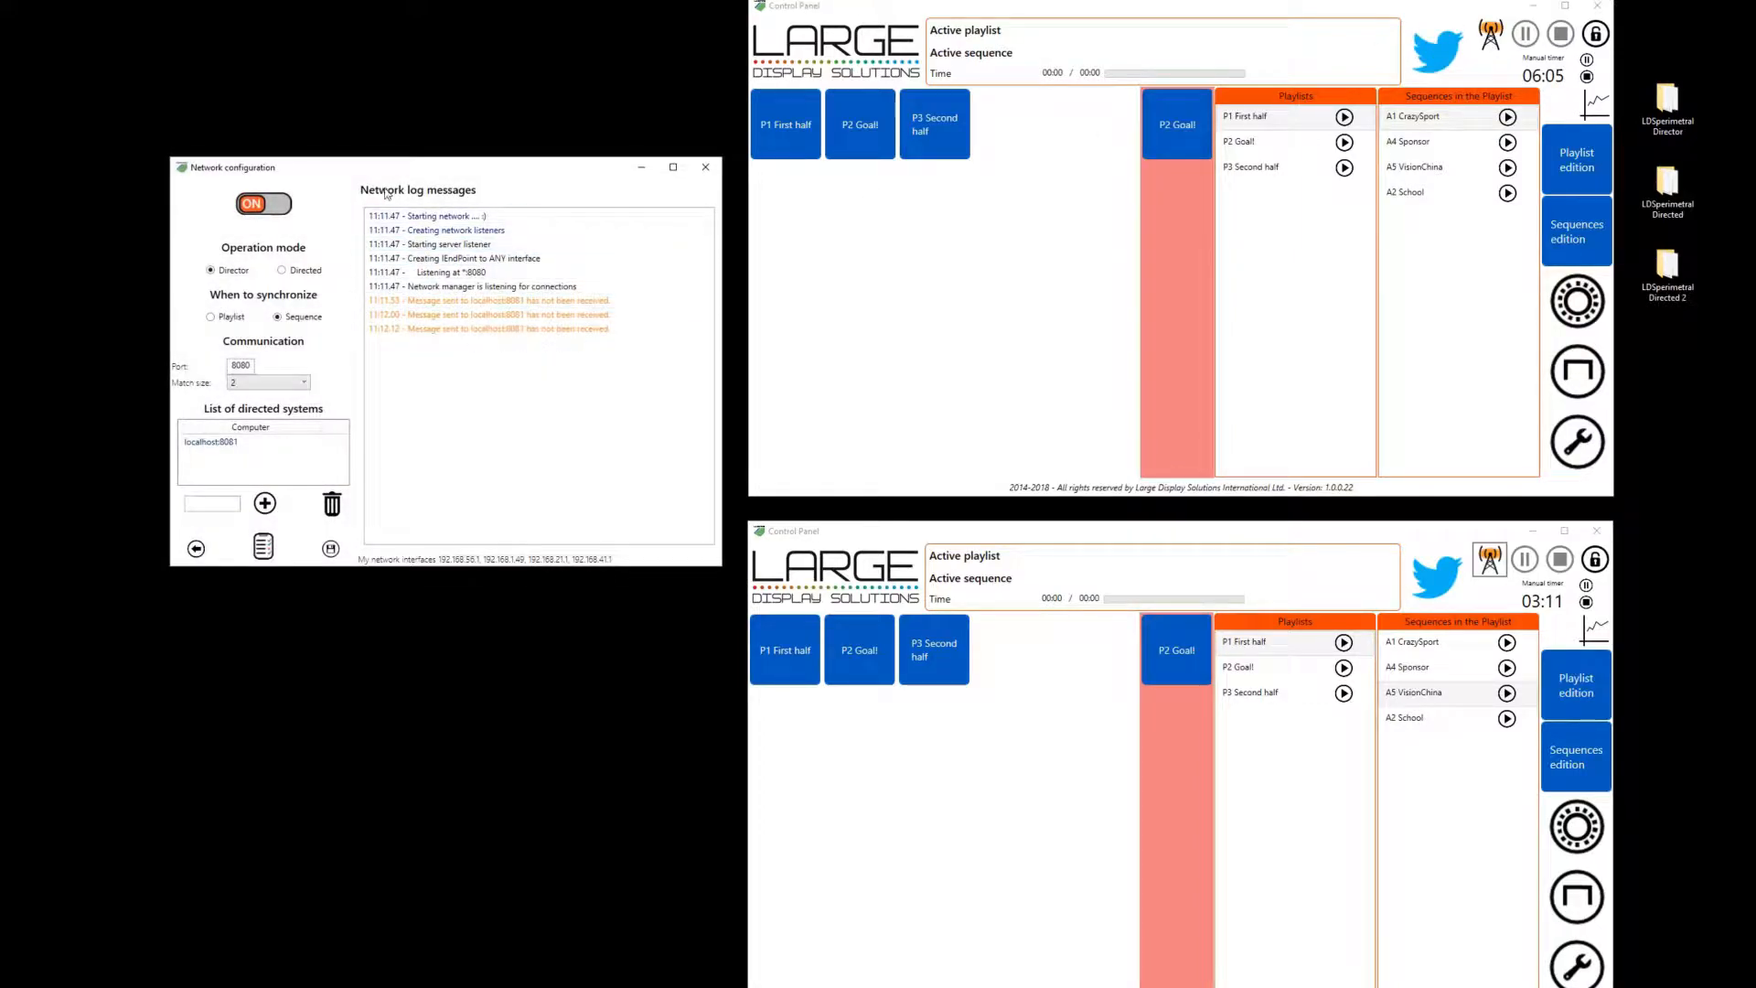
left_click_drag(393, 170, 382, 80)
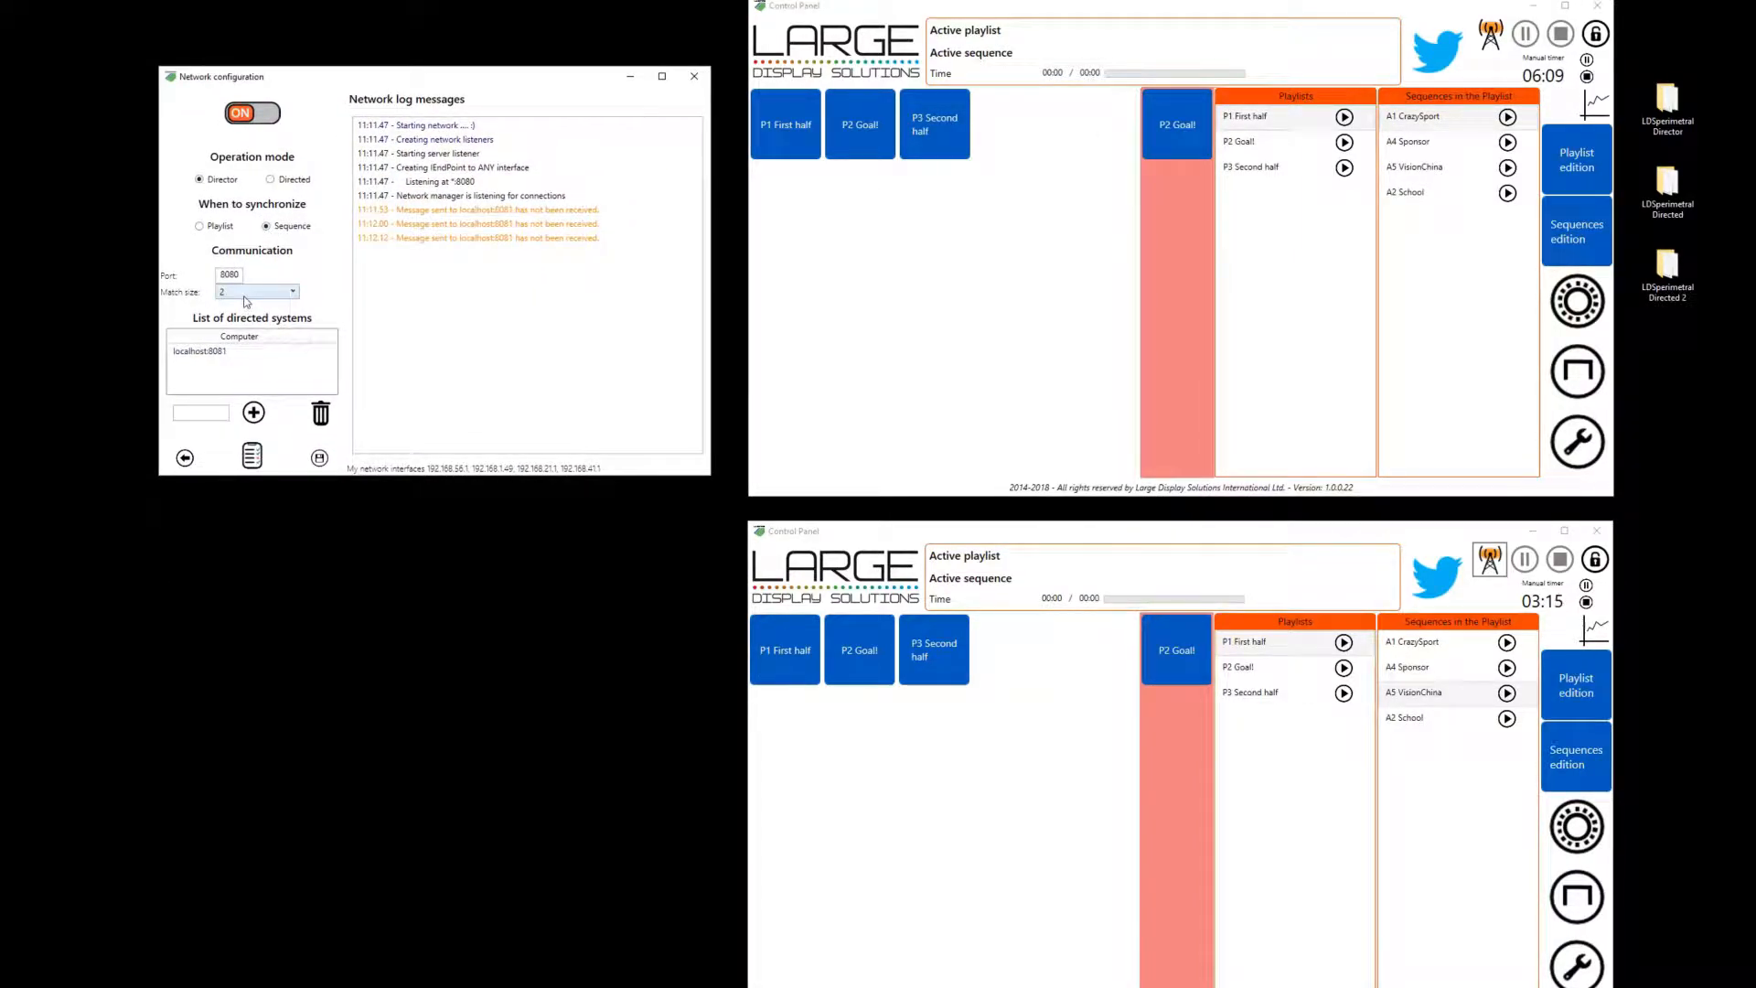
left_click(695, 76)
left_click(1488, 564)
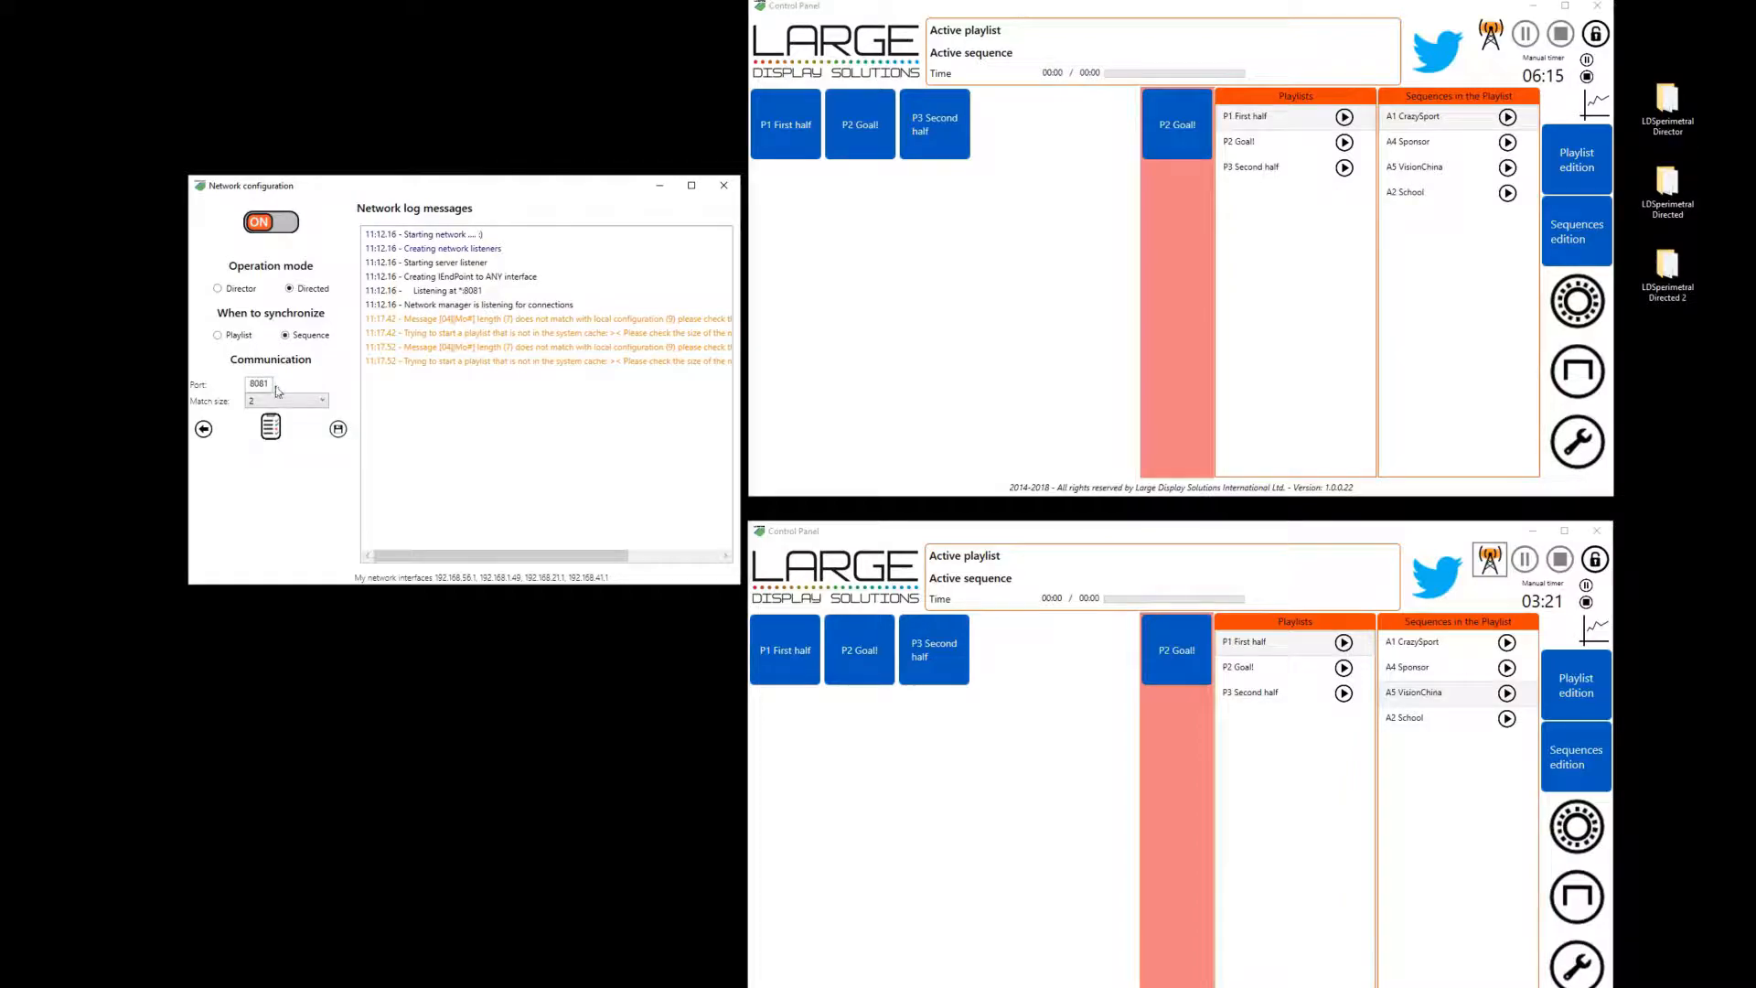
left_click(724, 185)
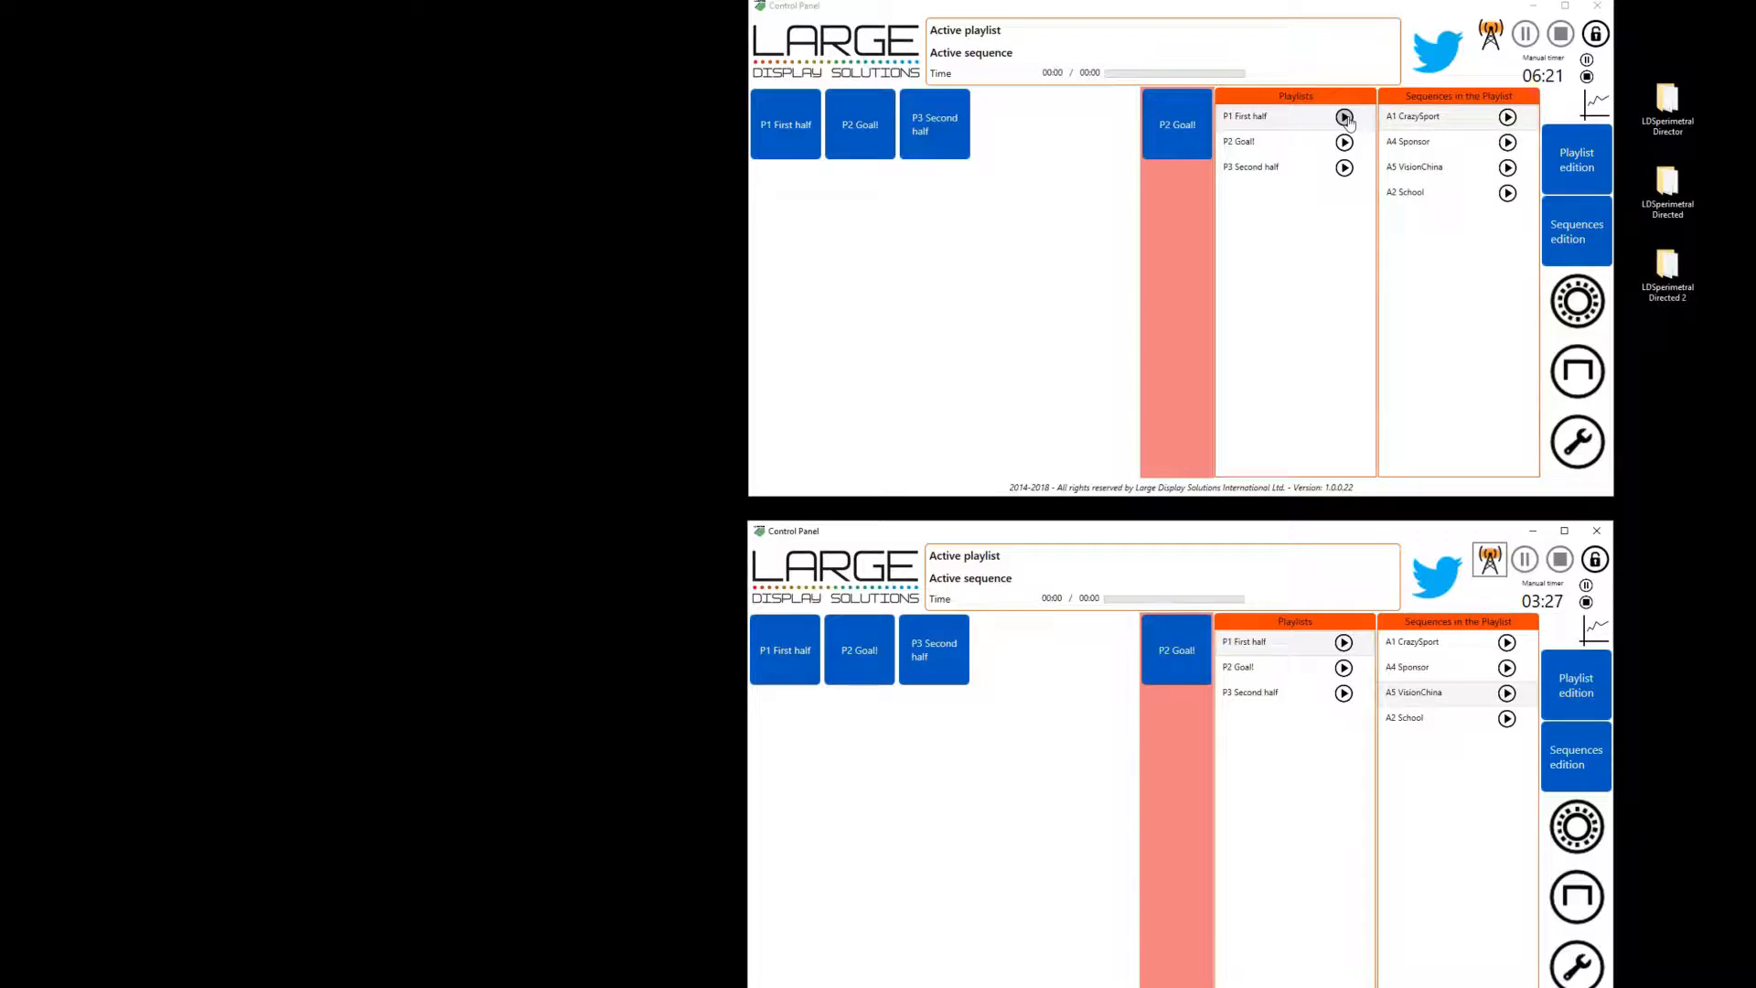
Play the P1 First half playlist from the Director and compare its running sequences with the Directed's
left_click(1344, 118)
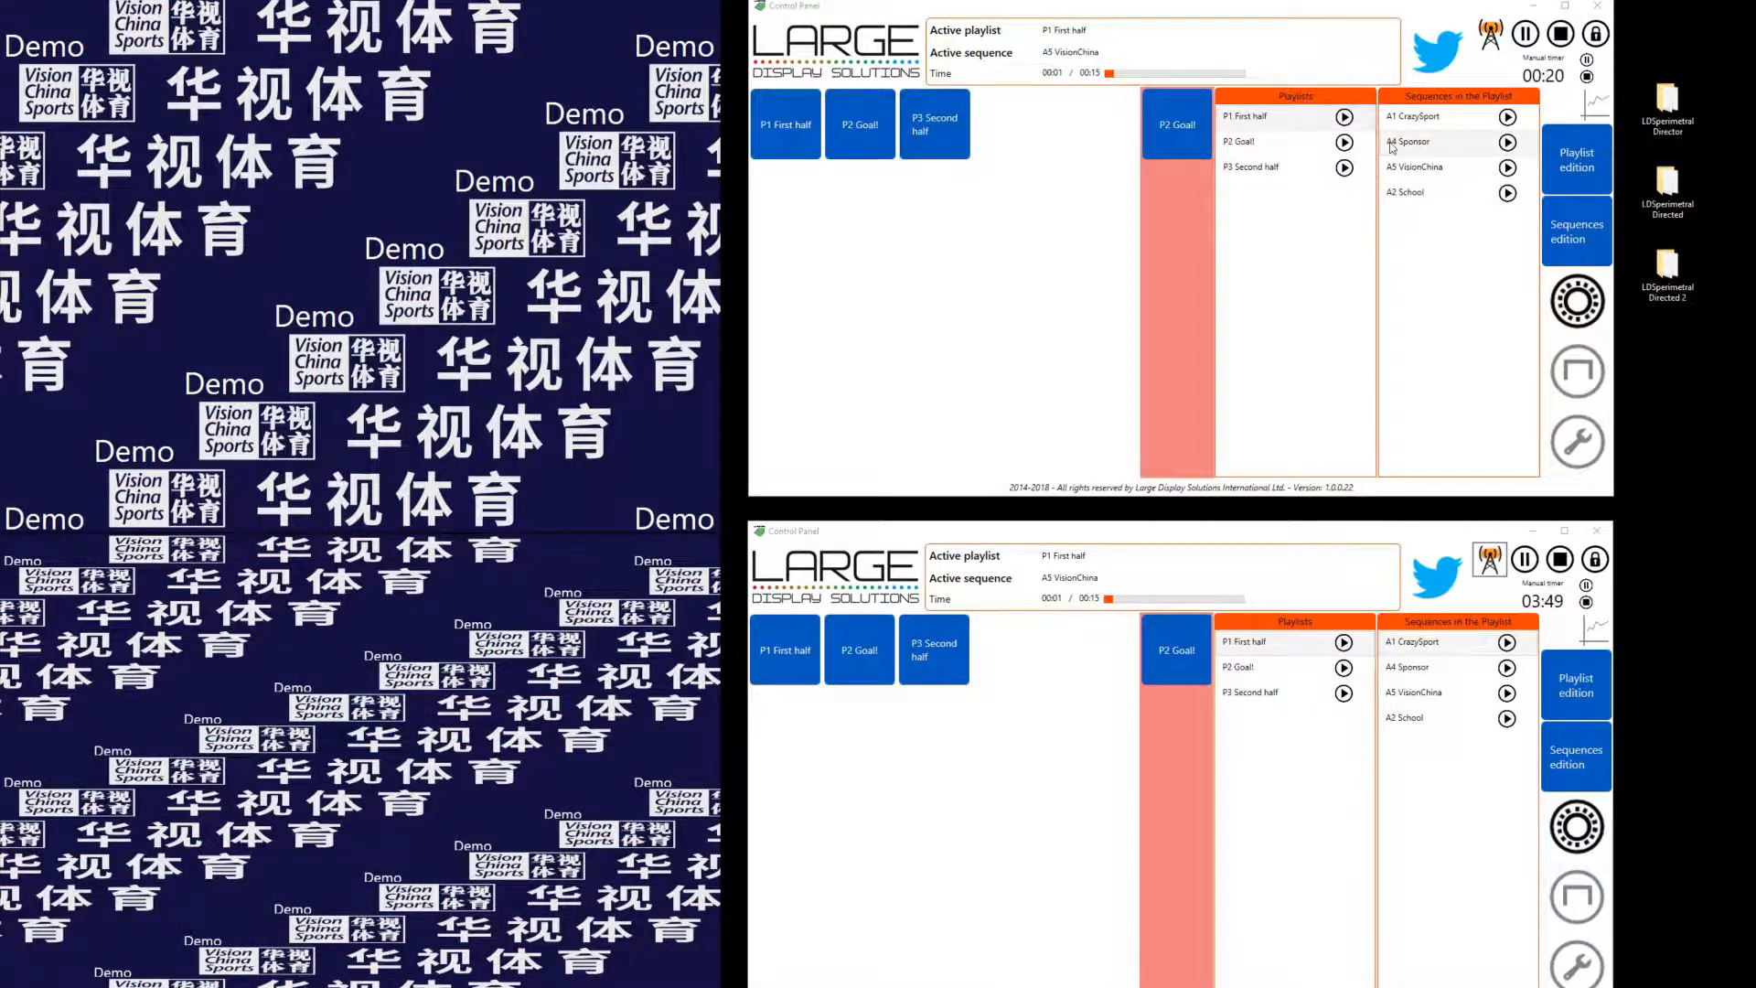
left_click(1396, 644)
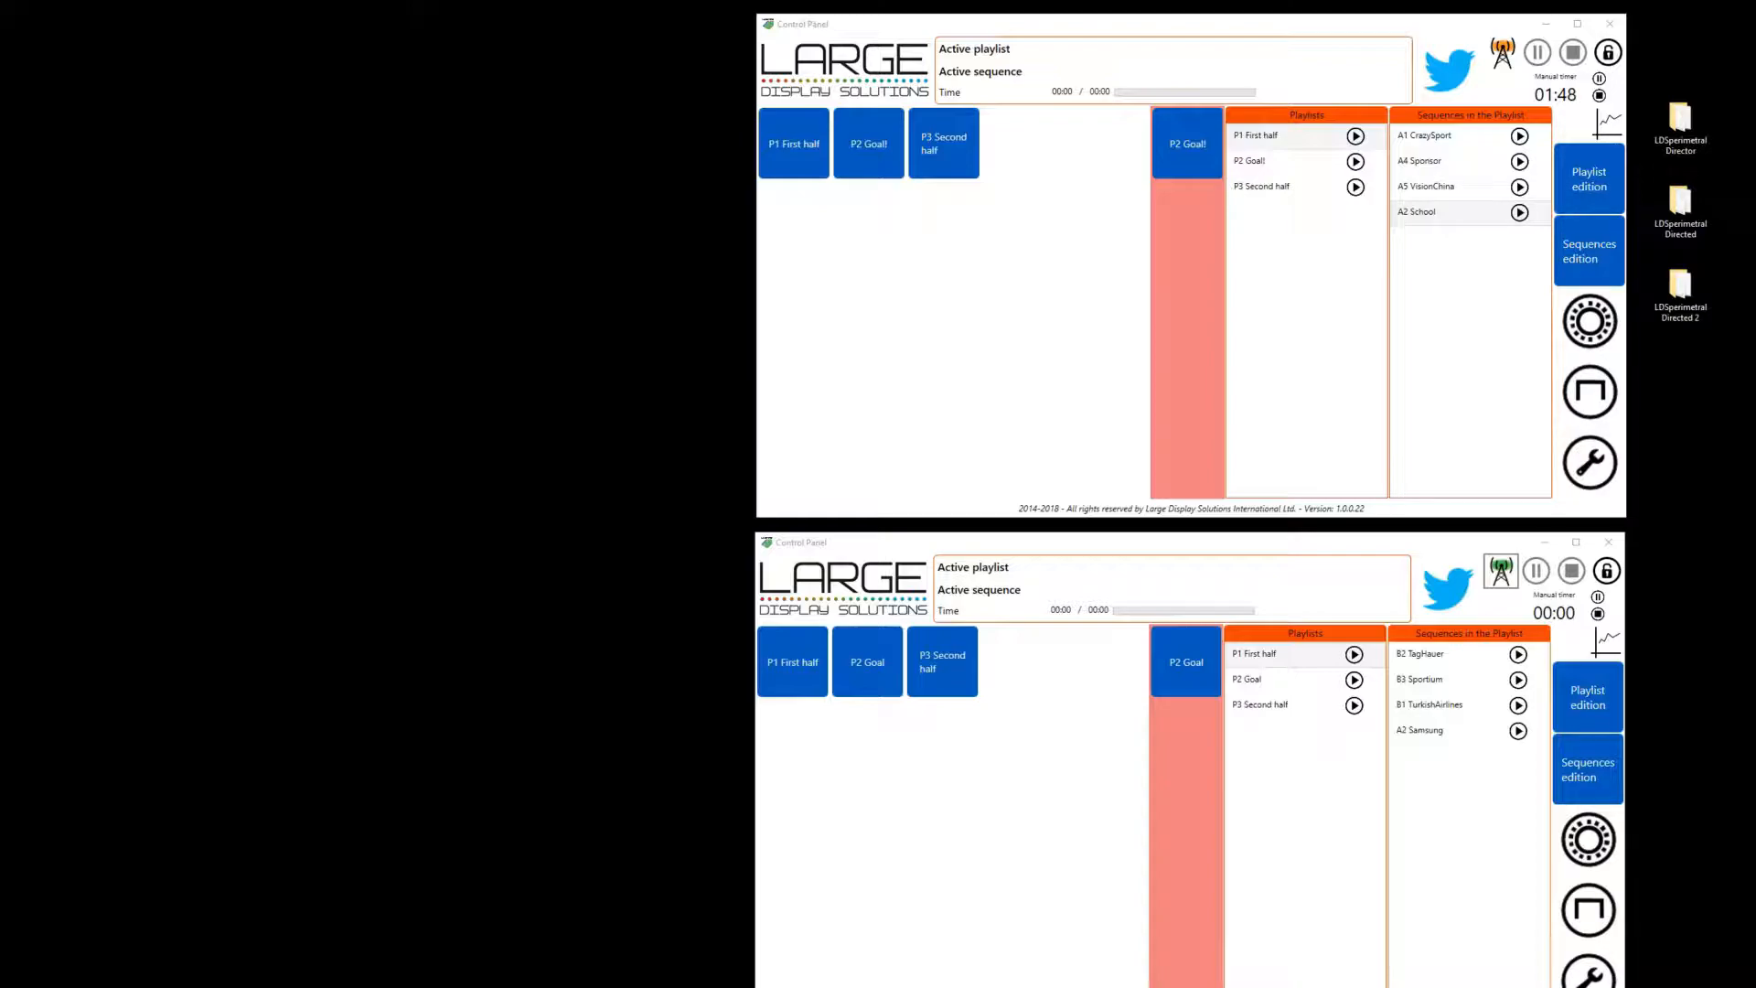
Compare the Director's and Directed's network configurations one above the other, checking match size and sequence synchronization, and close them
left_click(1503, 57)
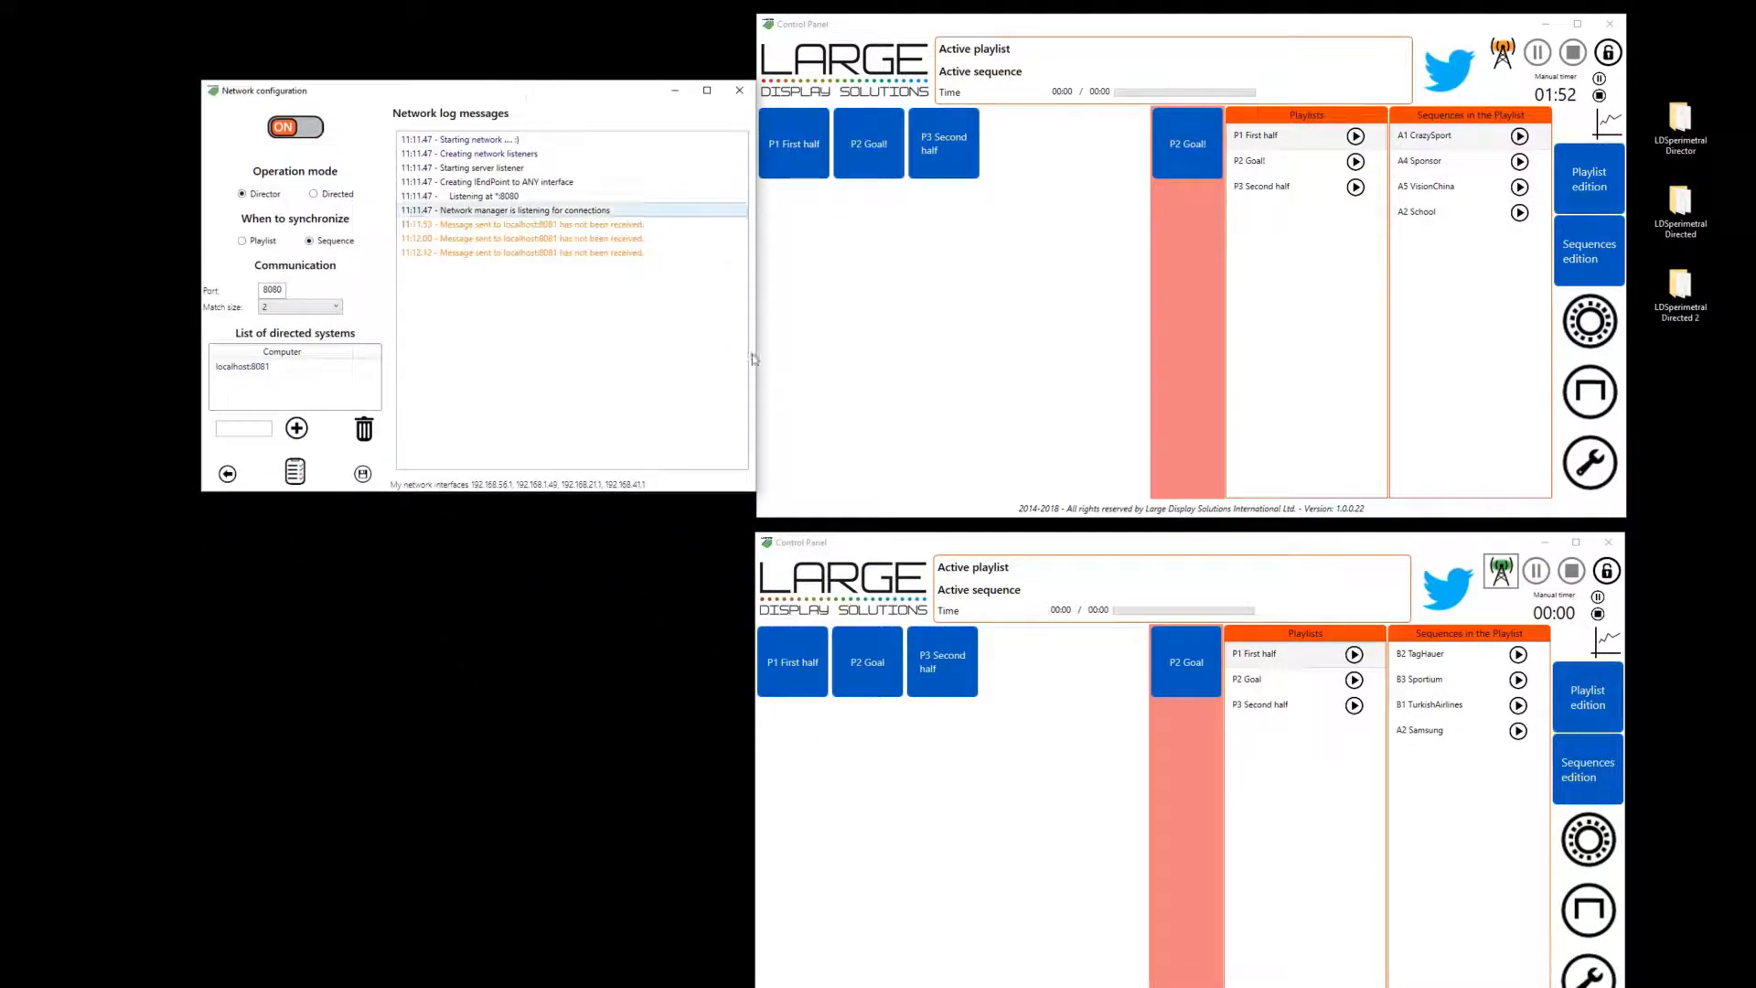
left_click(1503, 570)
left_click_drag(655, 347, 542, 563)
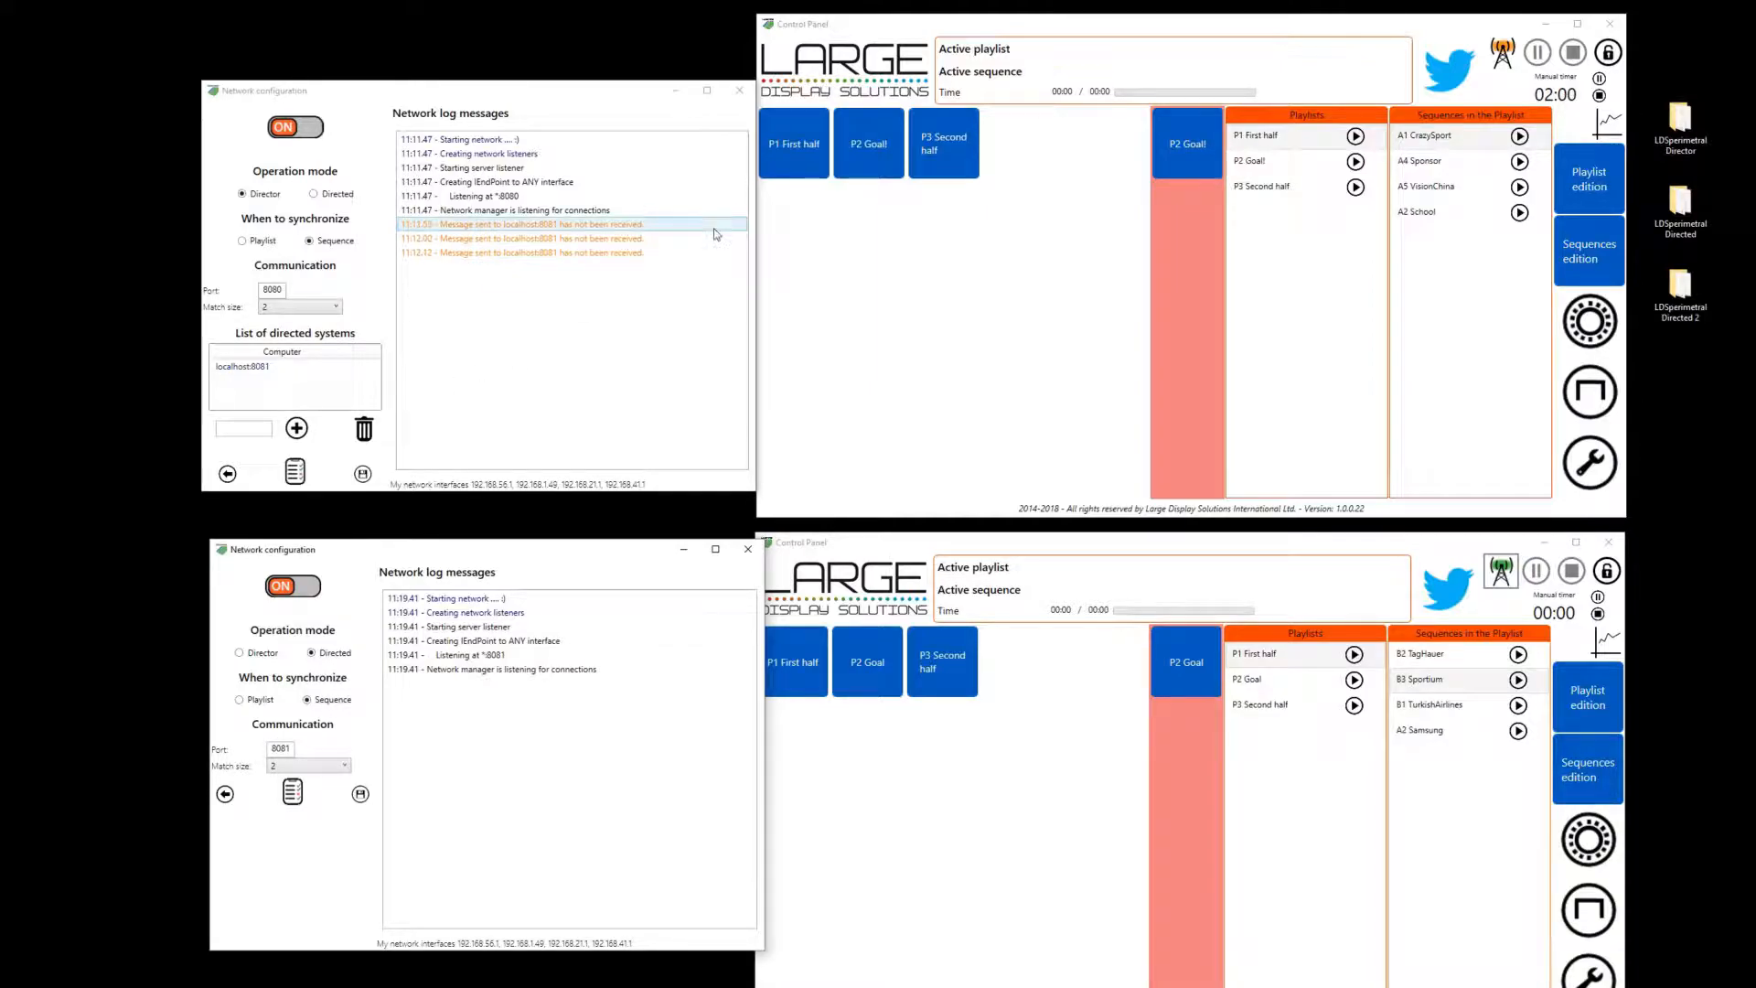
left_click(739, 91)
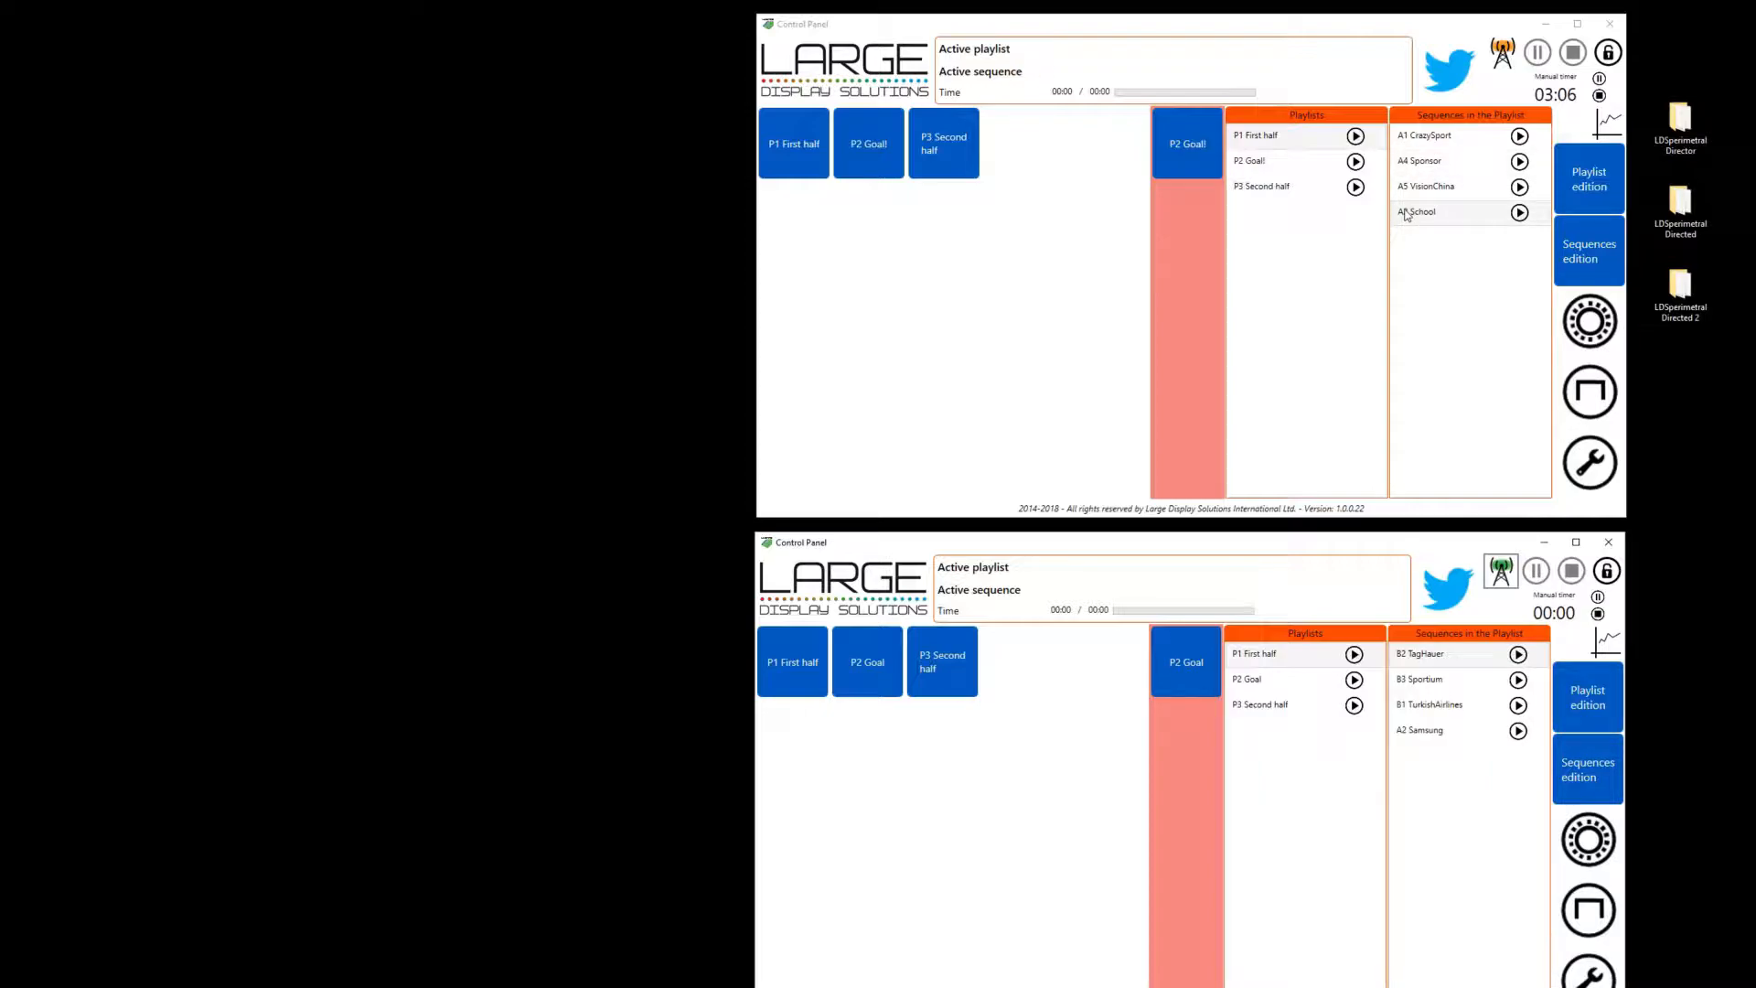
Play the A5 VisionChina sequence of P1 First half from the Director to test matching against the Directed's differently named sequences
left_click(1519, 187)
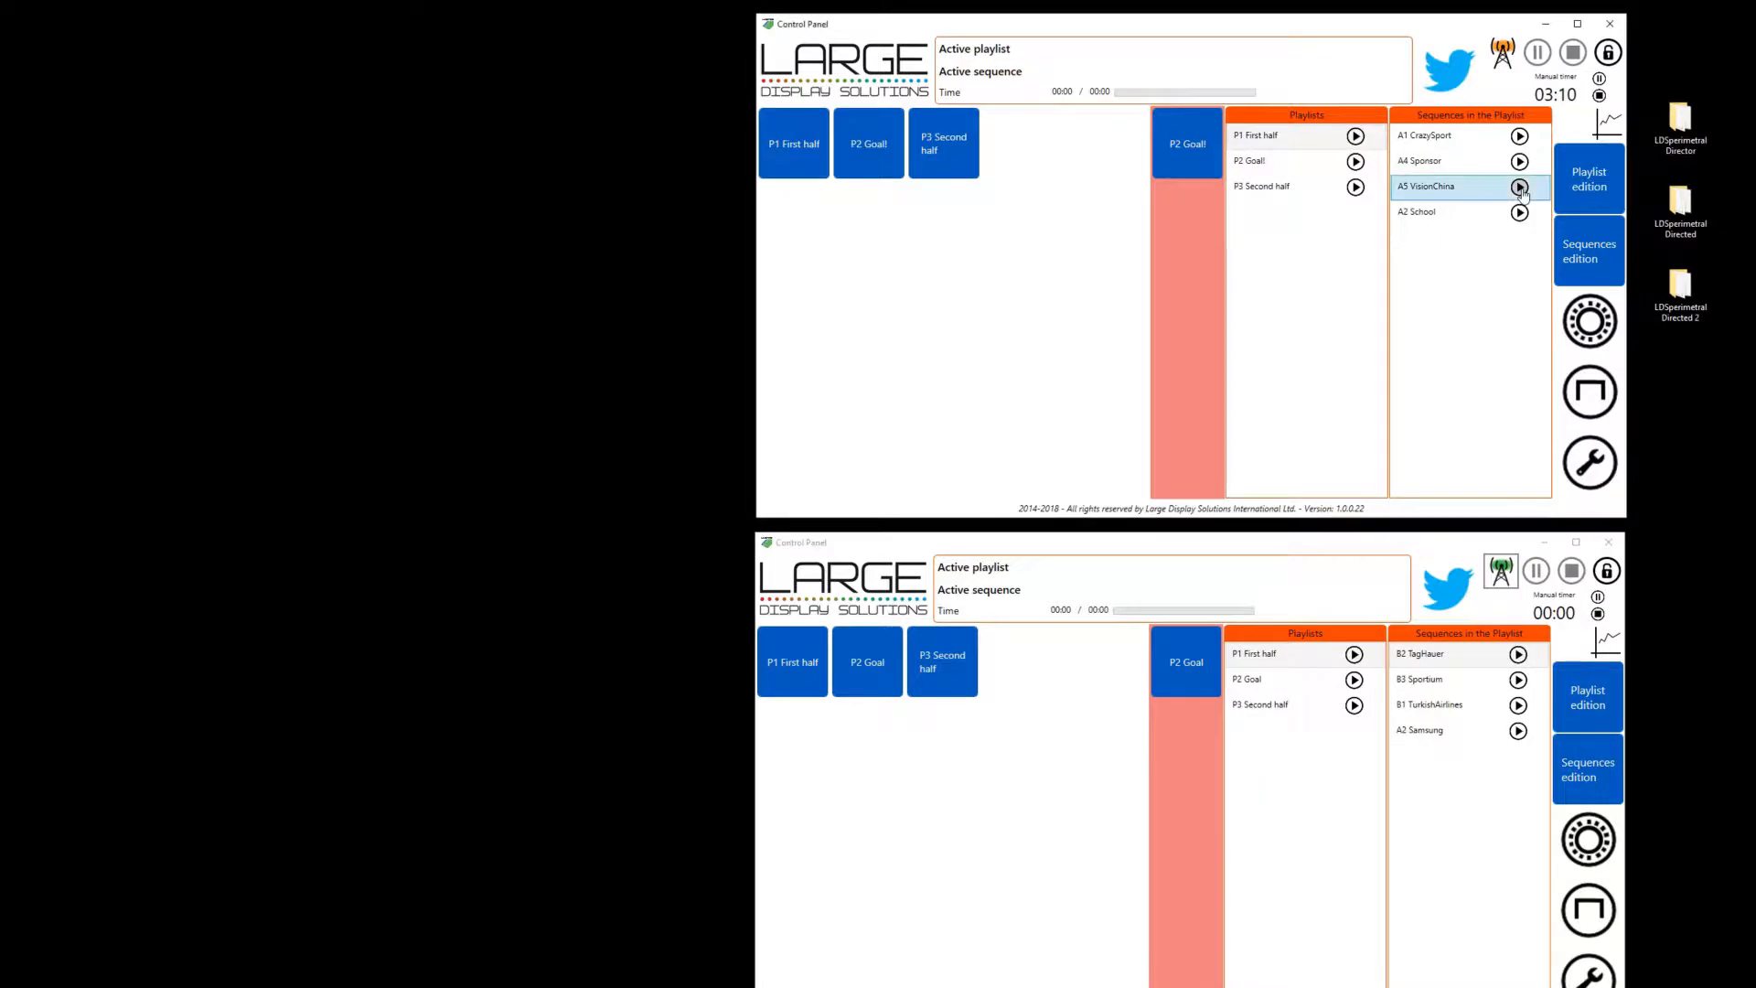
left_click(1518, 655)
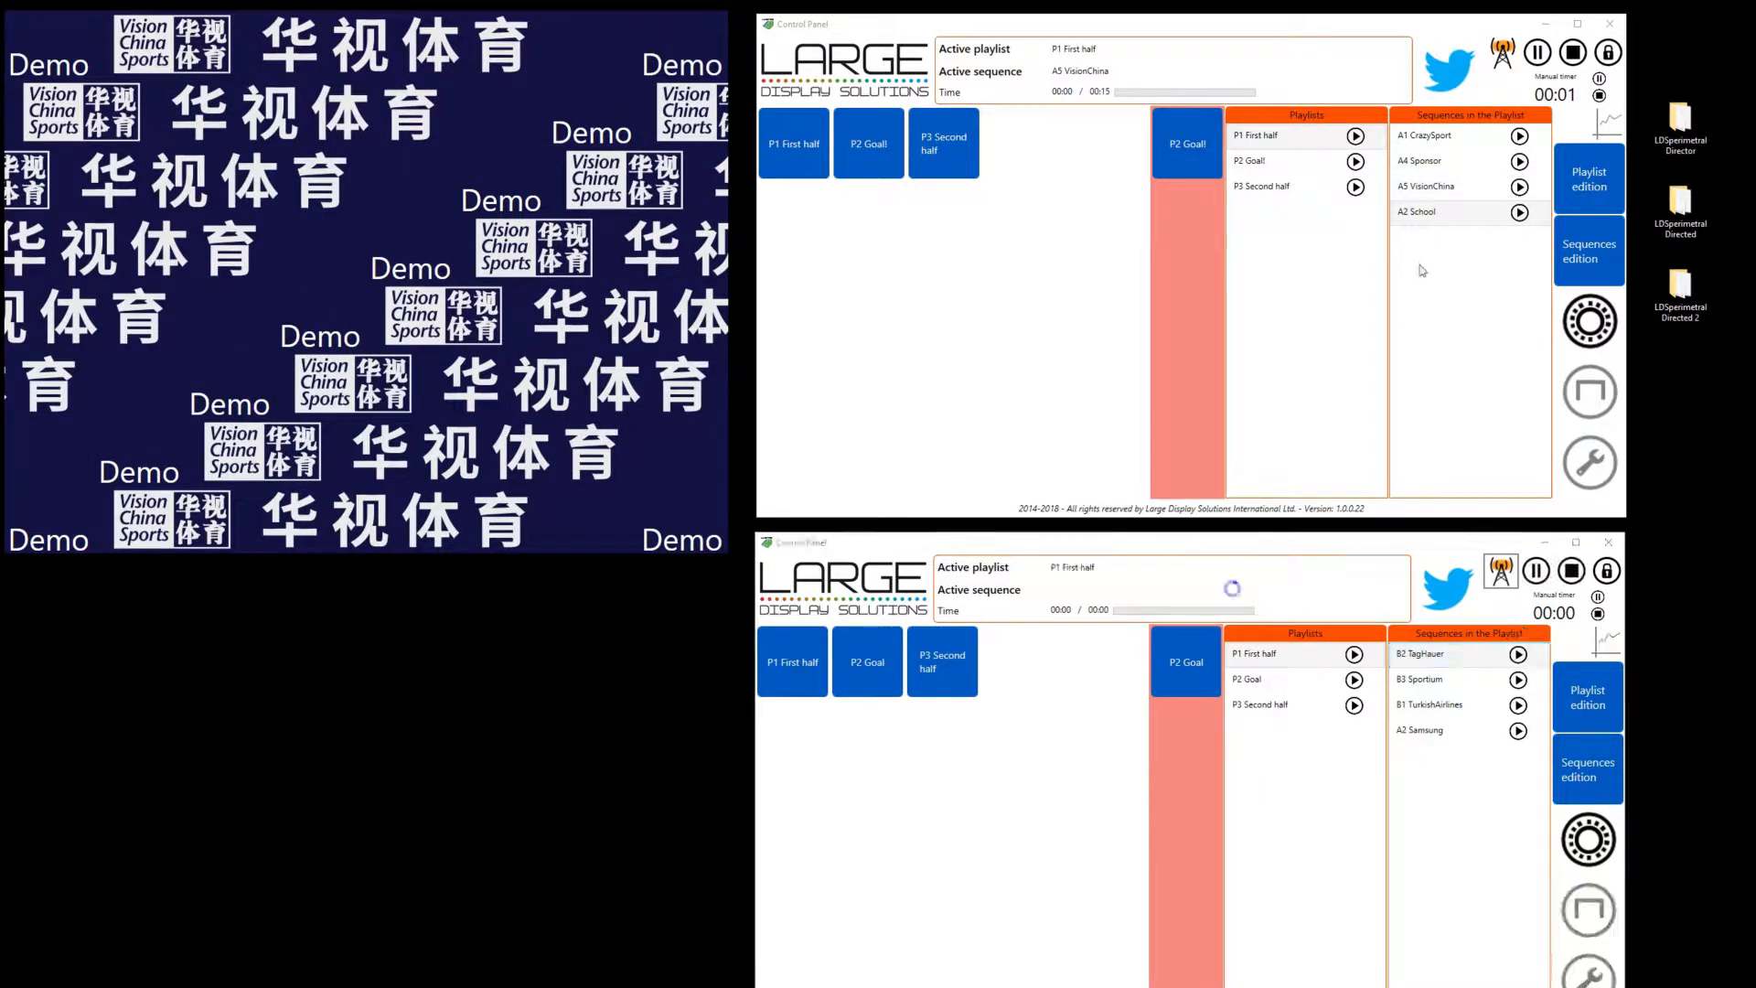